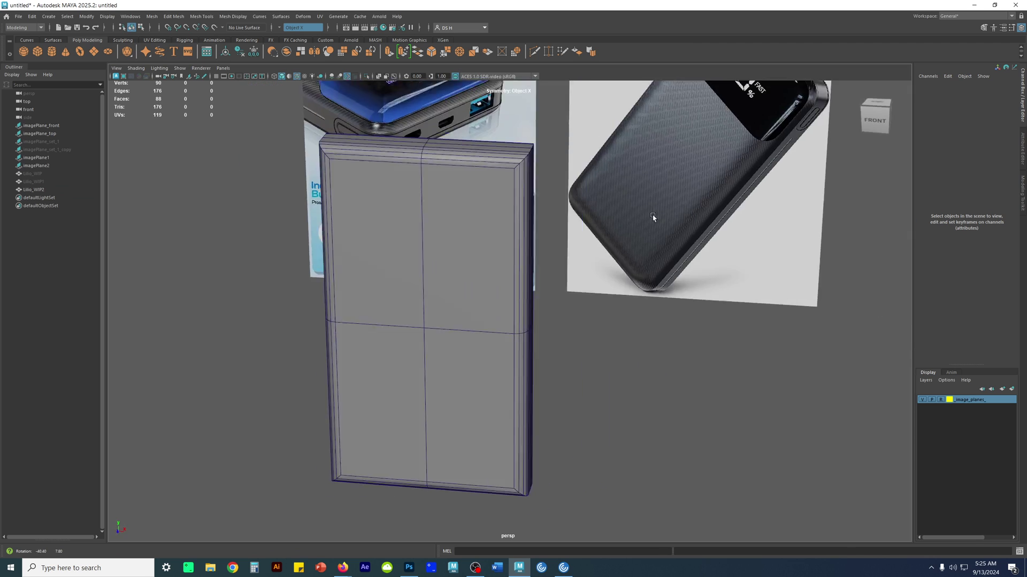
Duplicate the Lilo_WIP2 power bank body in place
{"action": "left_click", "coordinate": [566, 219]}
{"action": "left_click_drag", "start_coordinate": [495, 256], "coordinate": [602, 262], "text": "alt"}
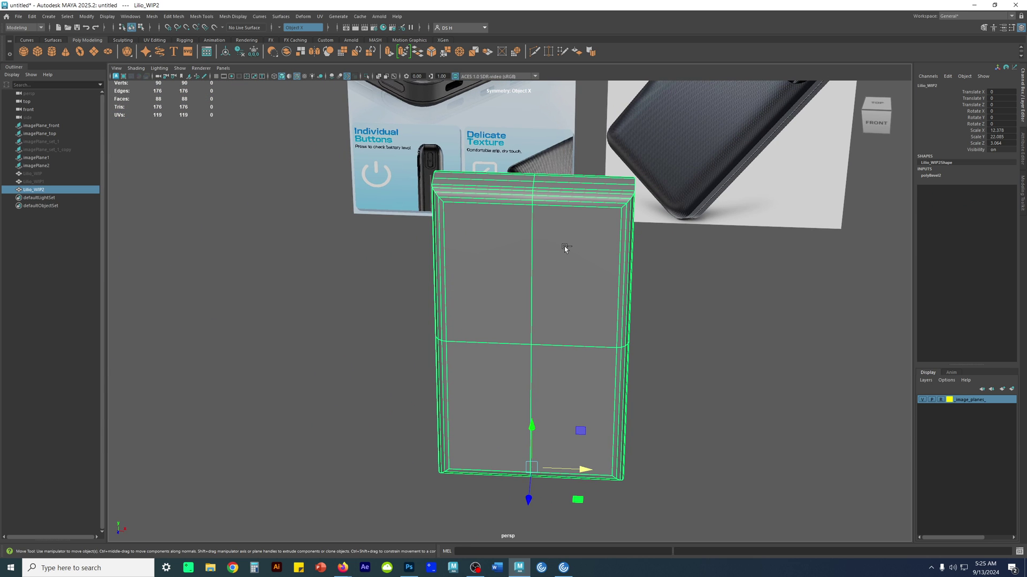
{"action": "key", "text": "ctrl+d"}
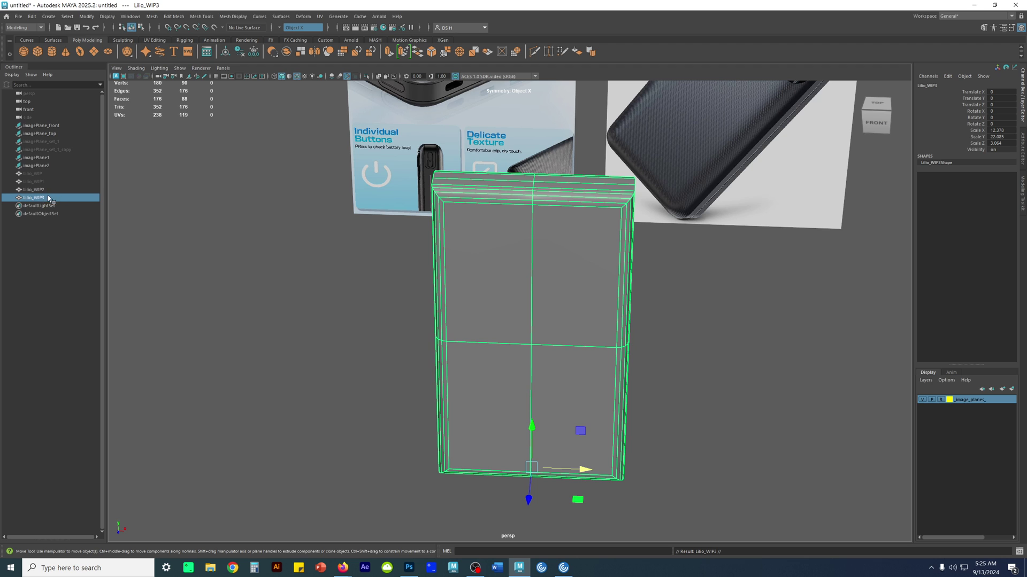
{"action": "left_click_drag", "start_coordinate": [562, 422], "coordinate": [738, 435]}
{"action": "key", "text": "ctrl+z"}
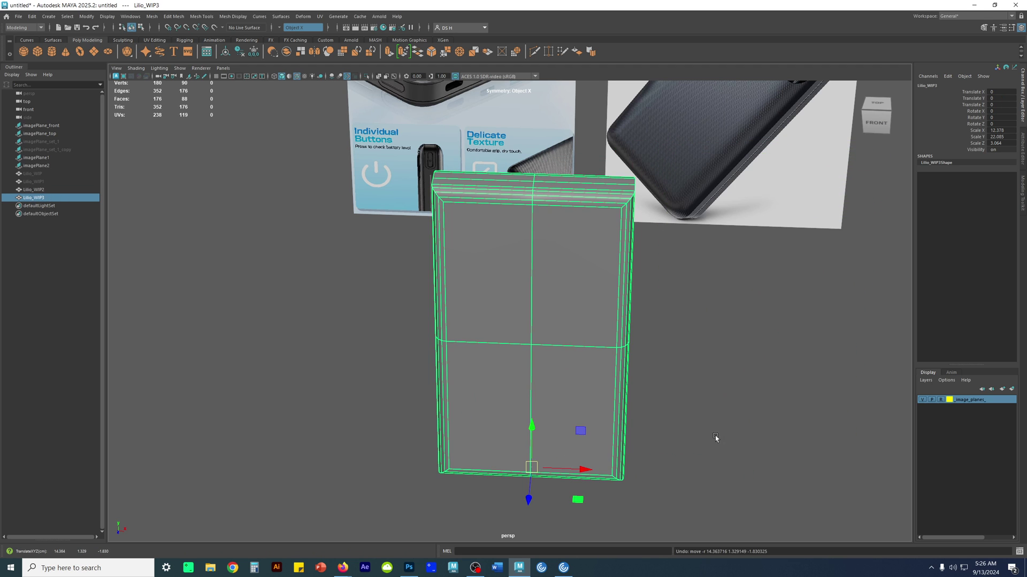
Hide the original Lilo_WIP2 body and select its duplicate
{"action": "left_click", "coordinate": [40, 191]}
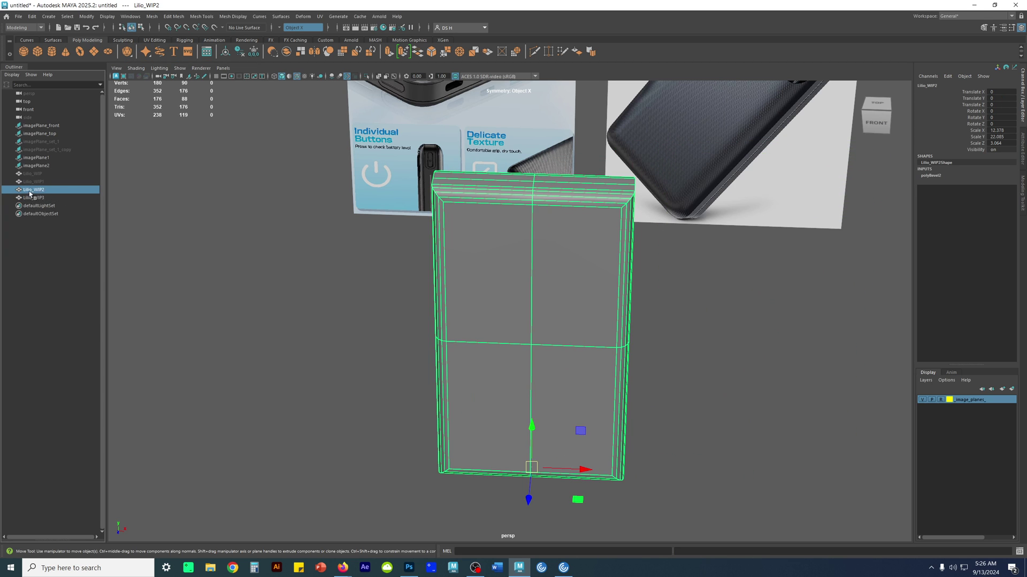
{"action": "key", "text": "ctrl+h"}
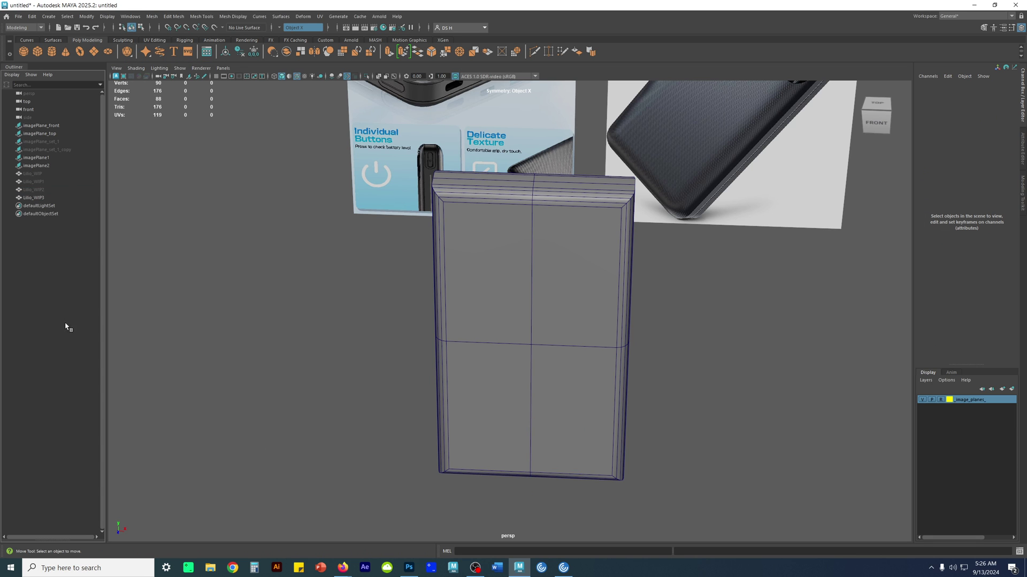
{"action": "left_click", "coordinate": [40, 198]}
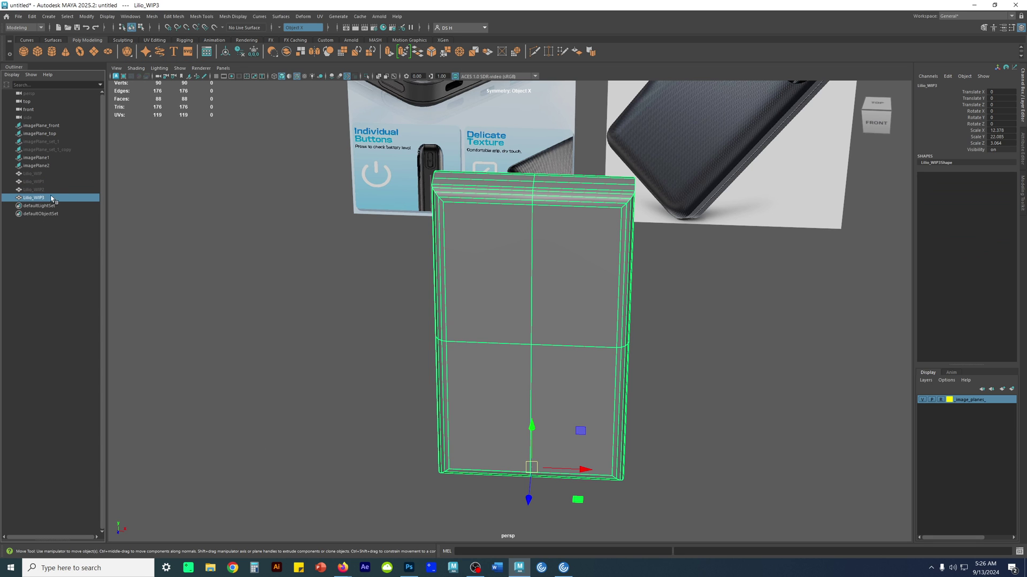
Select the edge loops crossing the duplicate body's two upper corners, using the active symmetry
{"action": "left_click", "coordinate": [682, 270]}
{"action": "left_click_drag", "start_coordinate": [682, 270], "coordinate": [616, 291], "text": "alt"}
{"action": "middle_click_drag", "start_coordinate": [617, 291], "coordinate": [572, 353], "text": "alt"}
{"action": "right_click_drag", "start_coordinate": [572, 353], "coordinate": [646, 324], "text": "alt"}
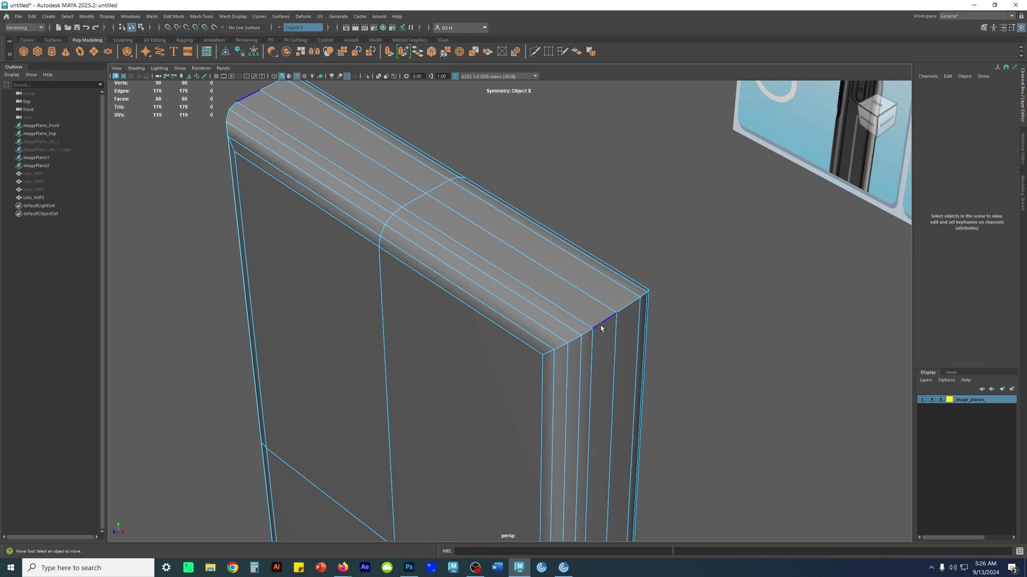
{"action": "double_click", "coordinate": [601, 326]}
{"action": "left_click_drag", "start_coordinate": [600, 325], "coordinate": [571, 398], "text": "alt"}
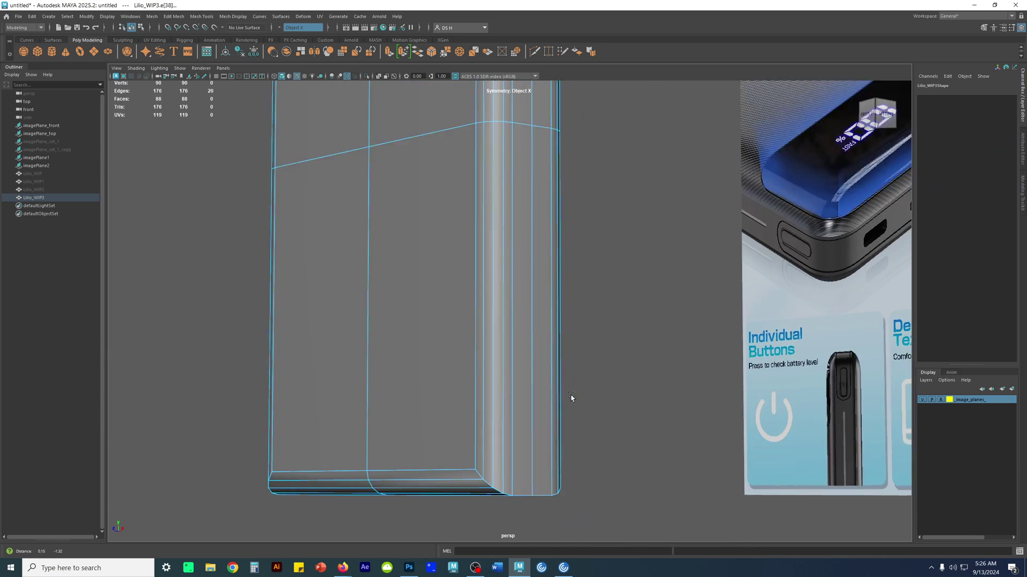
Compare the body's corners and sides with the power bank in the two reference images
{"action": "middle_click_drag", "start_coordinate": [571, 397], "coordinate": [572, 321], "text": "alt"}
{"action": "right_click_drag", "start_coordinate": [573, 321], "coordinate": [605, 326], "text": "alt"}
{"action": "left_click_drag", "start_coordinate": [605, 326], "coordinate": [591, 337], "text": "alt"}
{"action": "right_click_drag", "start_coordinate": [591, 337], "coordinate": [483, 313], "text": "alt"}
{"action": "middle_click_drag", "start_coordinate": [483, 311], "coordinate": [341, 428], "text": "alt"}
{"action": "middle_click_drag", "start_coordinate": [679, 276], "coordinate": [427, 443], "text": "alt"}
{"action": "middle_click_drag", "start_coordinate": [749, 374], "coordinate": [715, 271], "text": "alt"}
{"action": "right_click_drag", "start_coordinate": [715, 271], "coordinate": [680, 247], "text": "alt"}
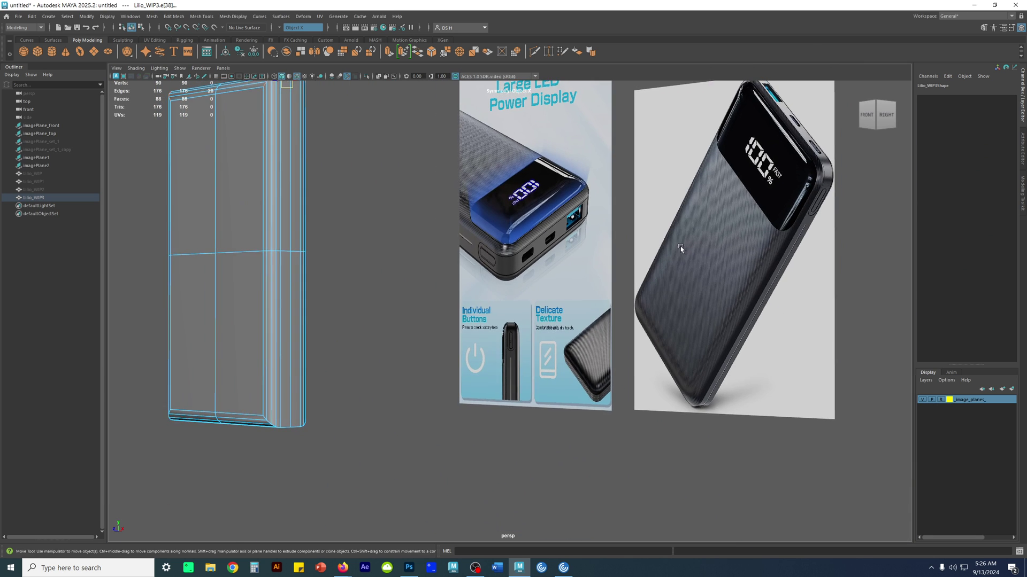
{"action": "left_click_drag", "start_coordinate": [680, 248], "coordinate": [796, 197], "text": "alt"}
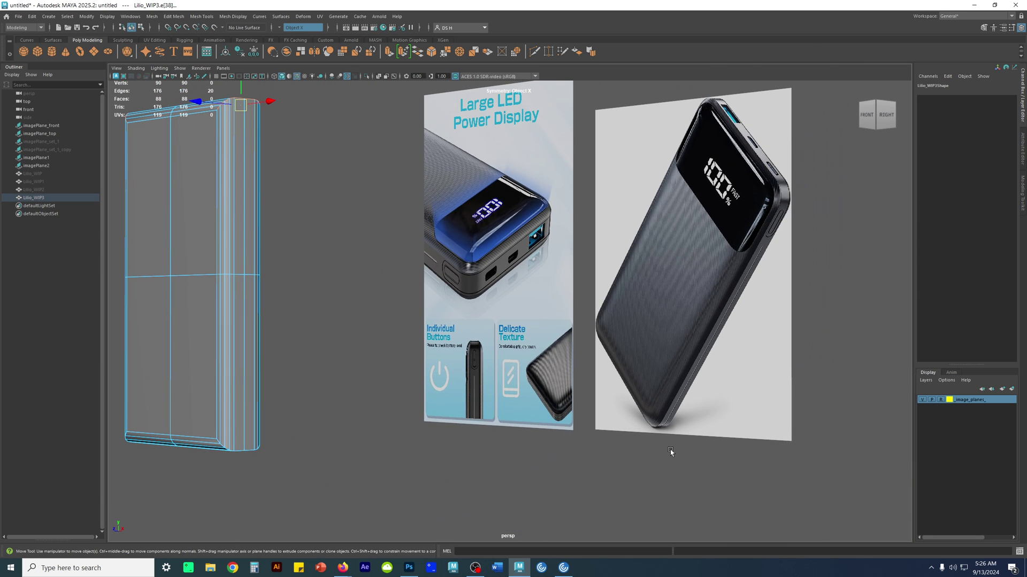
{"action": "middle_click_drag", "start_coordinate": [689, 380], "coordinate": [663, 432], "text": "alt"}
{"action": "left_click_drag", "start_coordinate": [663, 432], "coordinate": [551, 396], "text": "alt"}
{"action": "right_click_drag", "start_coordinate": [551, 395], "coordinate": [441, 349], "text": "alt"}
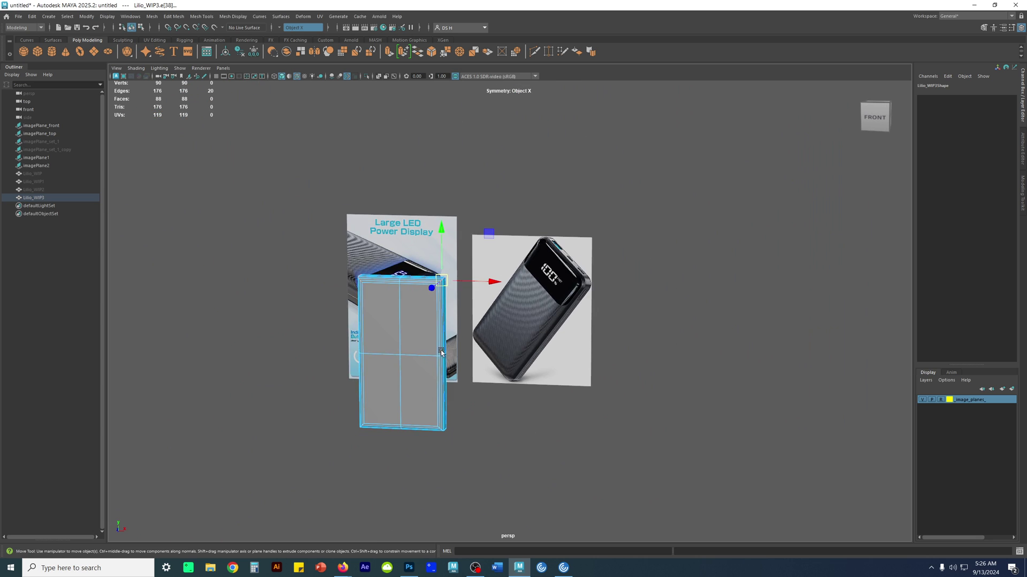
{"action": "middle_click_drag", "start_coordinate": [441, 348], "coordinate": [548, 390], "text": "alt"}
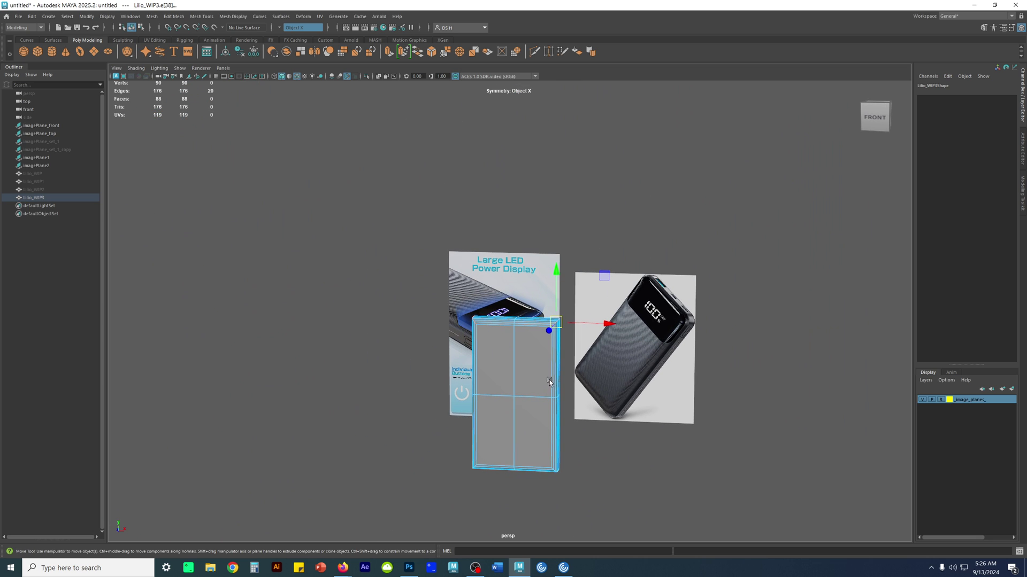
{"action": "left_click", "coordinate": [81, 150]}
{"action": "key", "text": "h"}
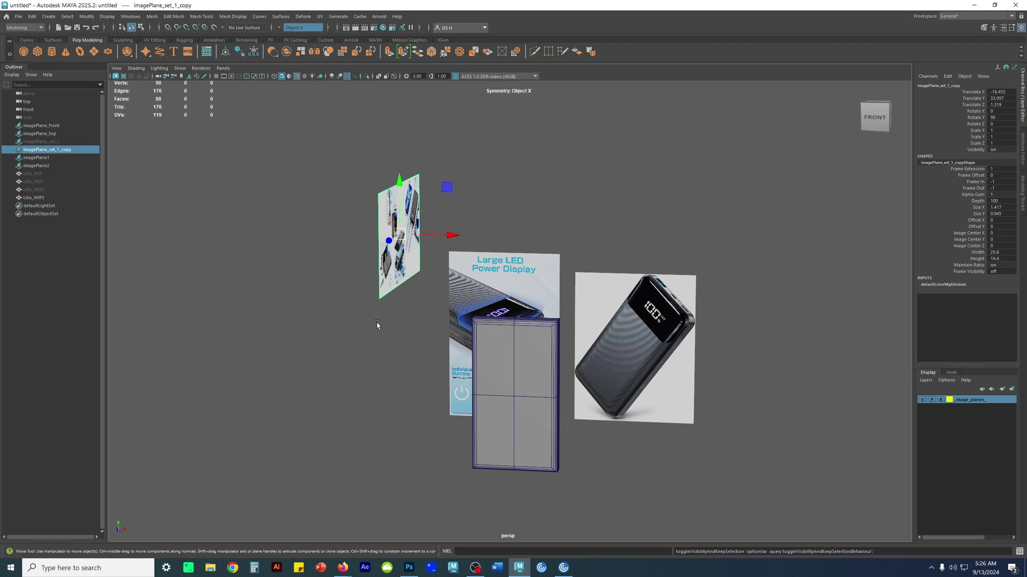
{"action": "key", "text": "h"}
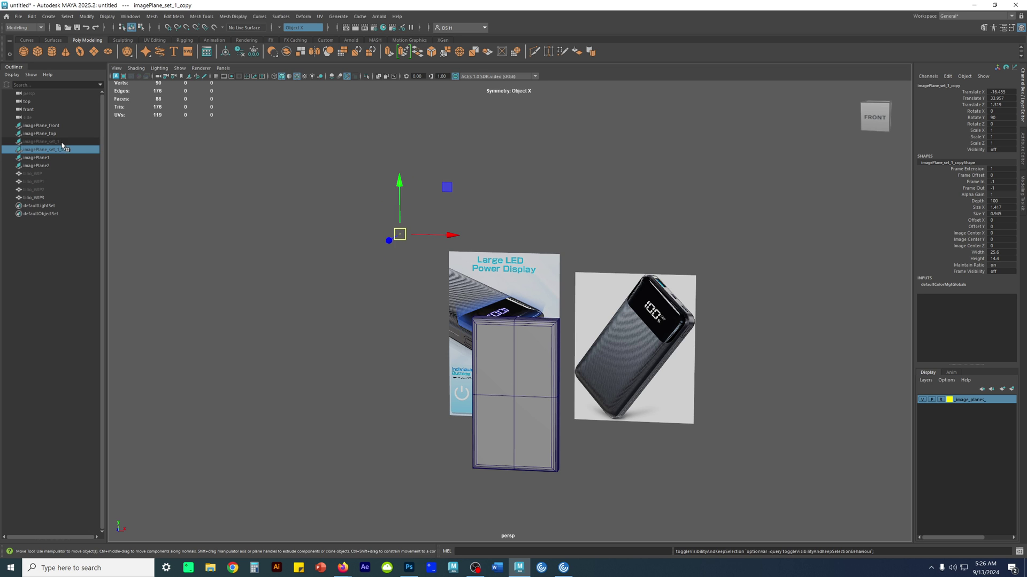
Show the hidden original reference sheet image plane and scale it uniformly to about 3.927
{"action": "left_click", "coordinate": [63, 141]}
{"action": "key", "text": "h"}
{"action": "key", "text": "r"}
{"action": "left_click_drag", "start_coordinate": [533, 230], "coordinate": [657, 313]}
Move the reference sheet above and behind the model, to about Translate Y 70.5 and Z -33.6, and inspect its product images
{"action": "middle_click_drag", "start_coordinate": [541, 329], "coordinate": [582, 302], "text": "alt"}
{"action": "key", "text": "w"}
{"action": "right_click_drag", "start_coordinate": [582, 302], "coordinate": [507, 304], "text": "alt"}
{"action": "left_click_drag", "start_coordinate": [658, 296], "coordinate": [531, 104], "text": "alt"}
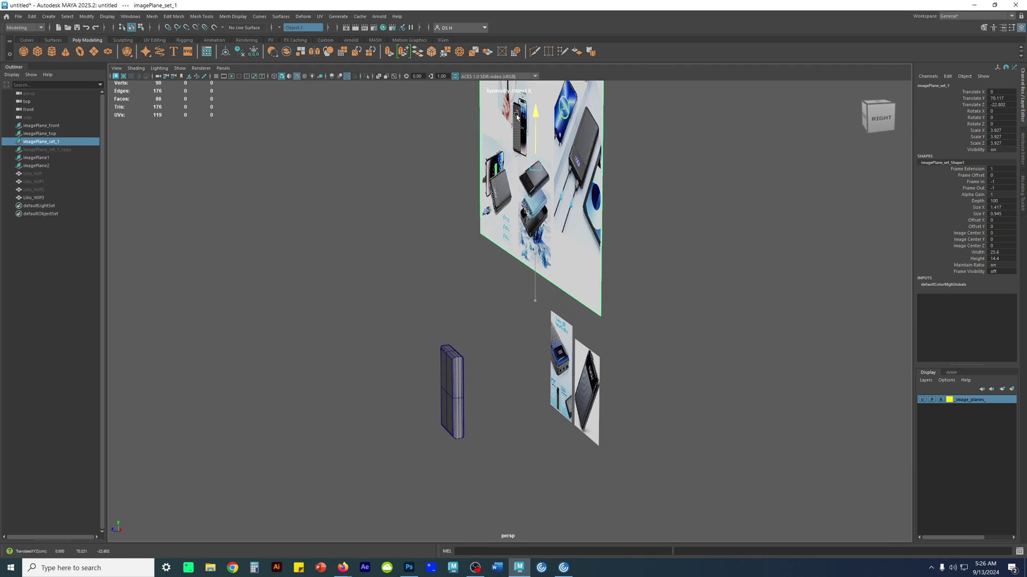
{"action": "left_click_drag", "start_coordinate": [463, 277], "coordinate": [444, 273], "text": "alt"}
{"action": "left_click_drag", "start_coordinate": [469, 167], "coordinate": [636, 186]}
{"action": "key", "text": "f"}
{"action": "middle_click_drag", "start_coordinate": [443, 320], "coordinate": [582, 227], "text": "alt"}
{"action": "right_click_drag", "start_coordinate": [581, 227], "coordinate": [714, 350], "text": "alt"}
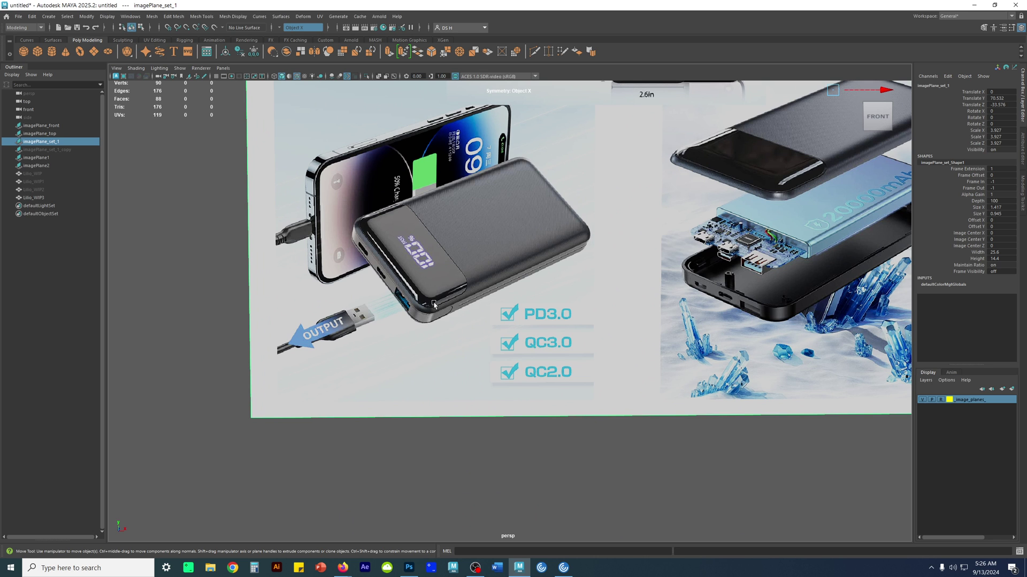
{"action": "scroll", "coordinate": [364, 238], "scroll_direction": "down", "scroll_amount": 10}
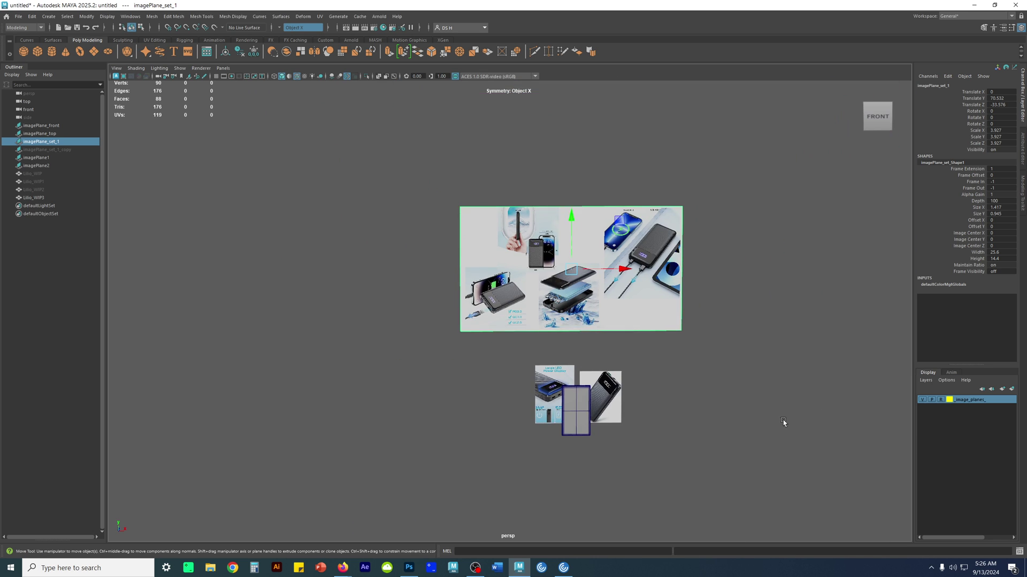
Return to edge selection on the body and add the edge loops crossing its lower corners to the selection
{"action": "left_click", "coordinate": [504, 418]}
{"action": "scroll", "coordinate": [564, 410], "scroll_direction": "up", "scroll_amount": 10}
{"action": "left_click", "coordinate": [456, 353]}
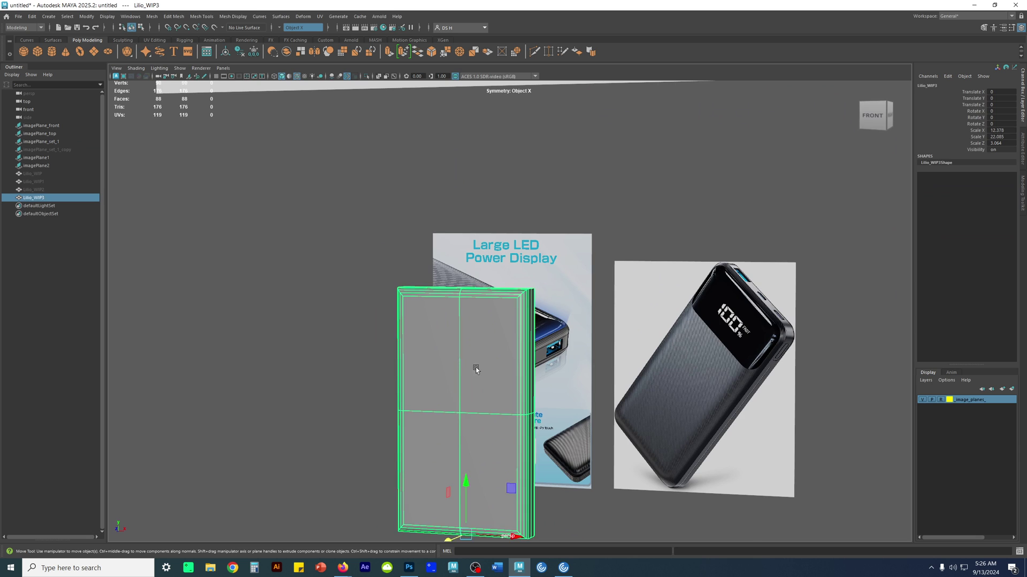
{"action": "left_click_drag", "start_coordinate": [550, 302], "coordinate": [502, 313], "text": "alt"}
{"action": "right_click_drag", "start_coordinate": [397, 325], "coordinate": [393, 213]}
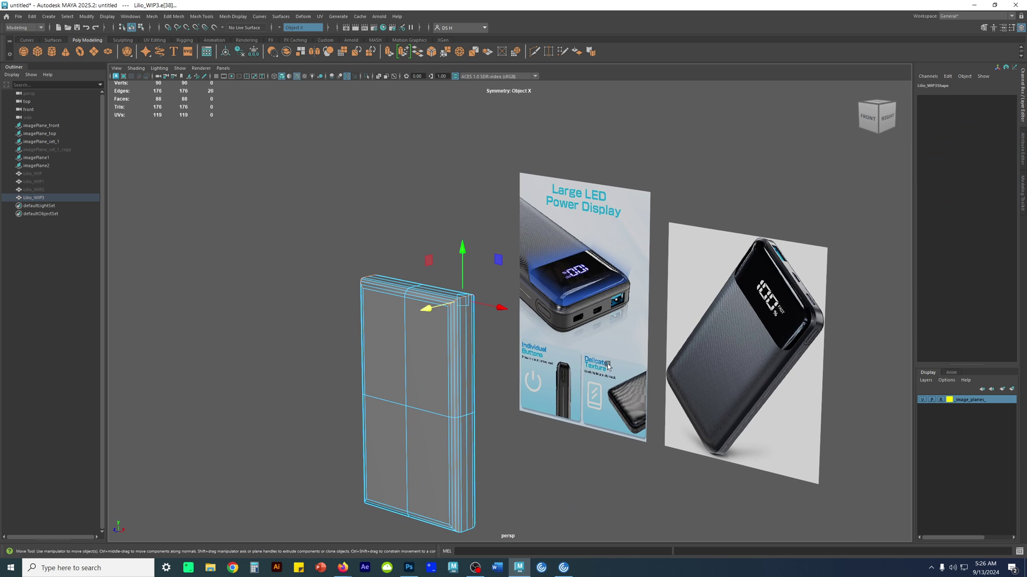
{"action": "key", "text": "q"}
{"action": "left_click_drag", "start_coordinate": [553, 415], "coordinate": [522, 351], "text": "alt"}
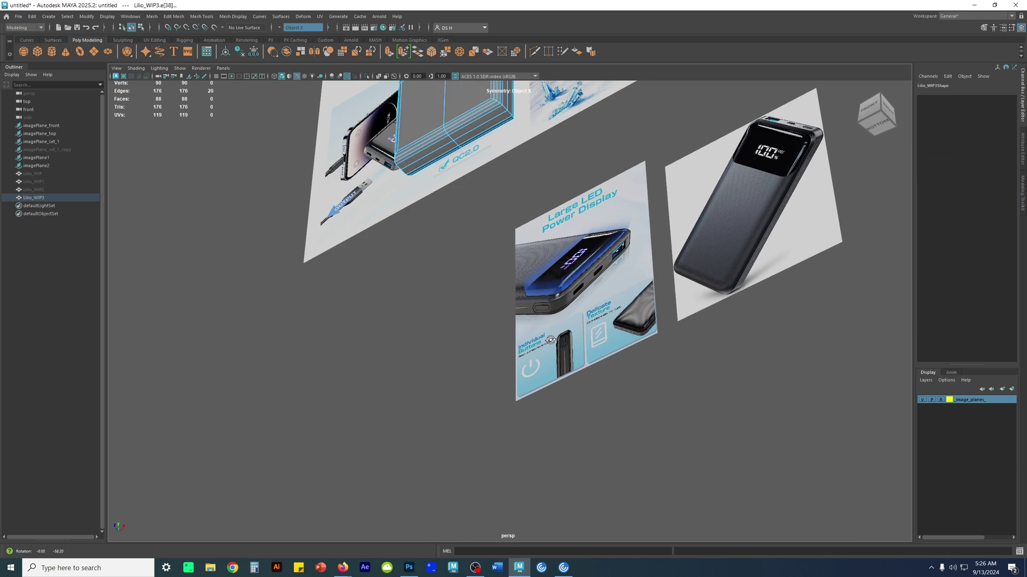
{"action": "middle_click_drag", "start_coordinate": [522, 351], "coordinate": [512, 471], "text": "alt"}
{"action": "scroll", "coordinate": [513, 471], "scroll_direction": "up", "scroll_amount": 6}
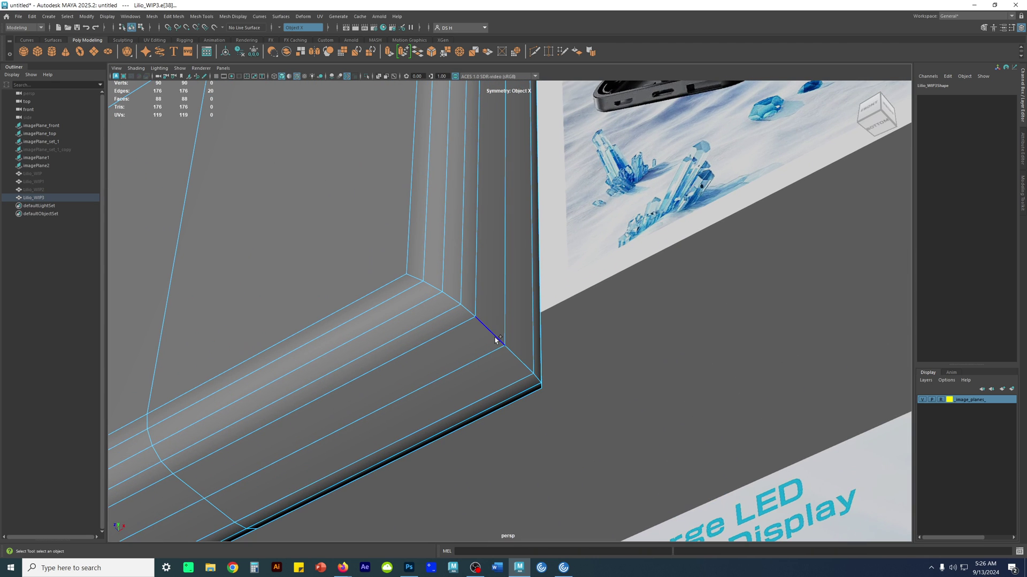
{"action": "double_click", "coordinate": [494, 340], "text": "shift"}
Apply Bevel Edge to the selected loops on all four corners of the body
{"action": "right_click_drag", "start_coordinate": [770, 378], "coordinate": [546, 387], "text": "alt"}
{"action": "left_click_drag", "start_coordinate": [545, 387], "coordinate": [554, 422], "text": "alt"}
{"action": "right_click_drag", "start_coordinate": [554, 422], "coordinate": [531, 442], "text": "alt"}
{"action": "middle_click_drag", "start_coordinate": [531, 442], "coordinate": [455, 362], "text": "alt"}
{"action": "right_click_drag", "start_coordinate": [454, 362], "coordinate": [647, 402], "text": "alt"}
{"action": "middle_click_drag", "start_coordinate": [647, 402], "coordinate": [679, 397], "text": "alt"}
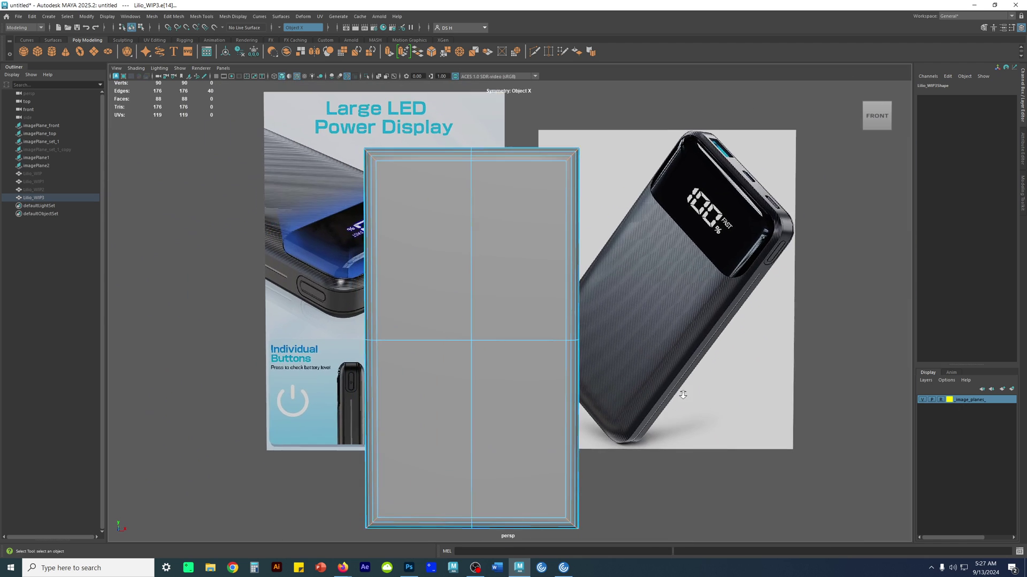
{"action": "right_click_drag", "start_coordinate": [678, 398], "coordinate": [563, 395], "text": "alt"}
{"action": "key", "text": "space"}
{"action": "key", "text": "space"}
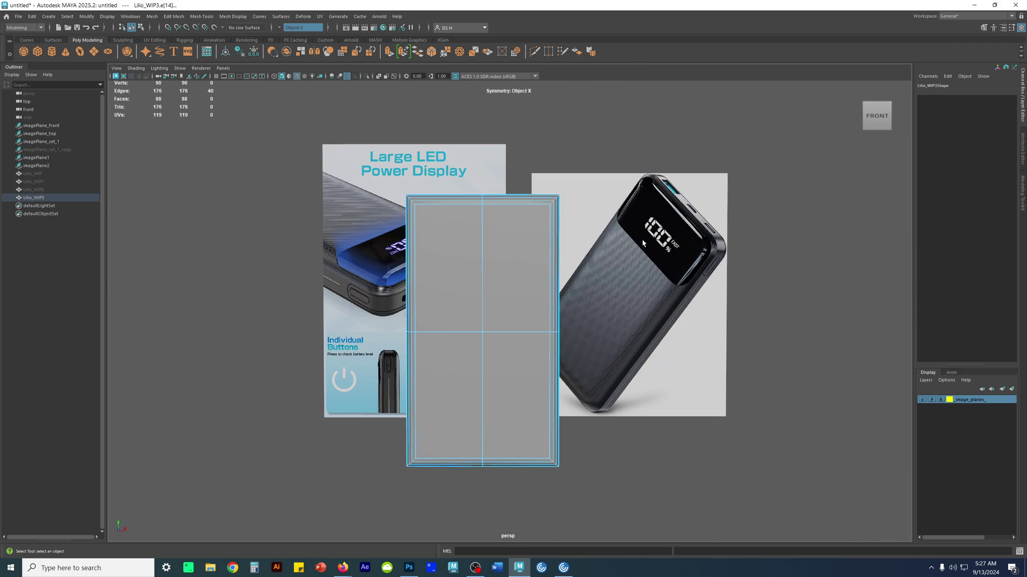
{"action": "right_click", "coordinate": [669, 208], "text": "shift"}
{"action": "right_click_drag", "start_coordinate": [668, 206], "coordinate": [692, 202], "text": "shift"}
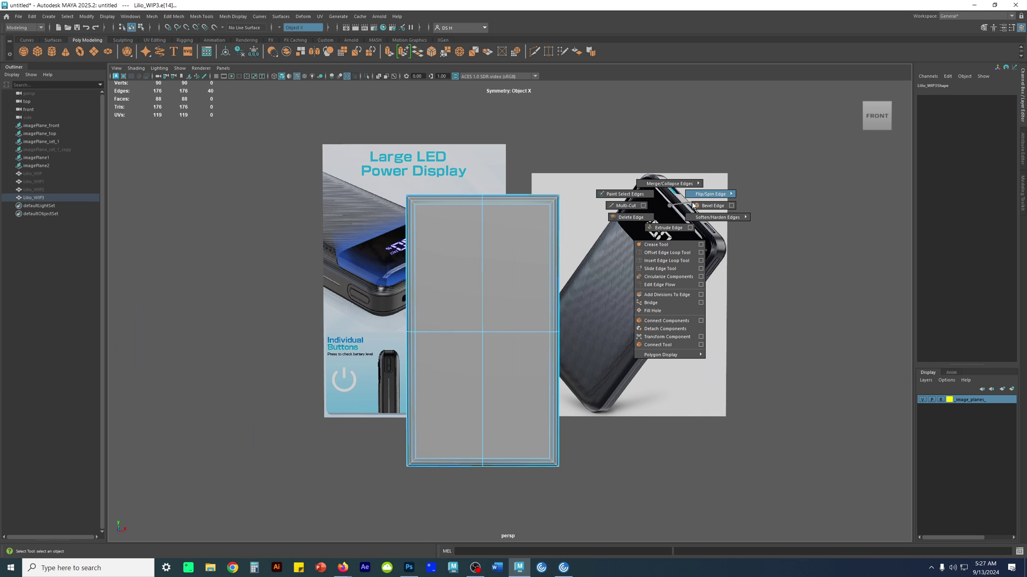
{"action": "left_click", "coordinate": [695, 208]}
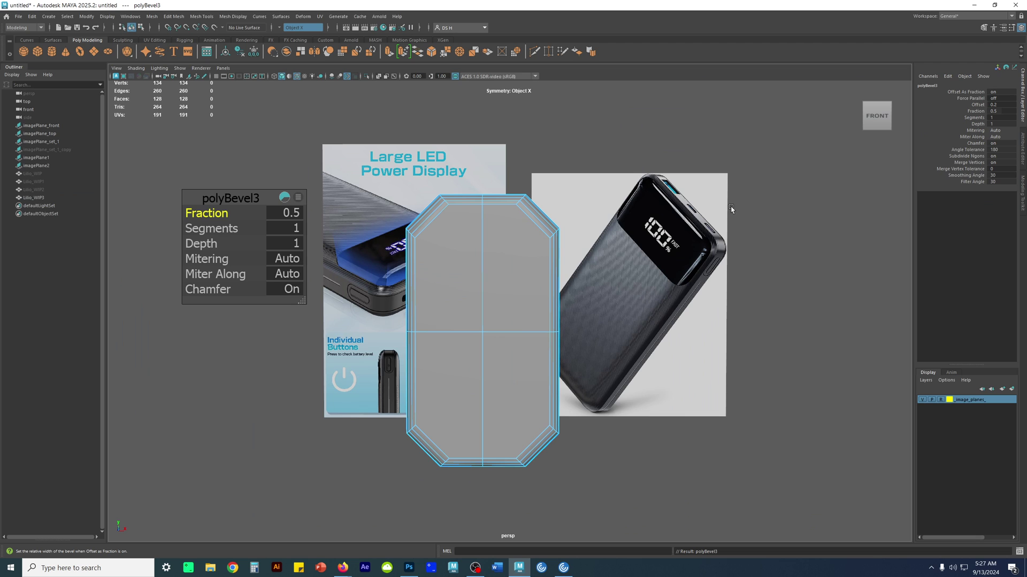
Set the corner bevel to Fraction 0.19 with 4 Segments and compare it with the outline in the front view
{"action": "middle_click_drag", "start_coordinate": [425, 243], "coordinate": [429, 243], "text": "alt"}
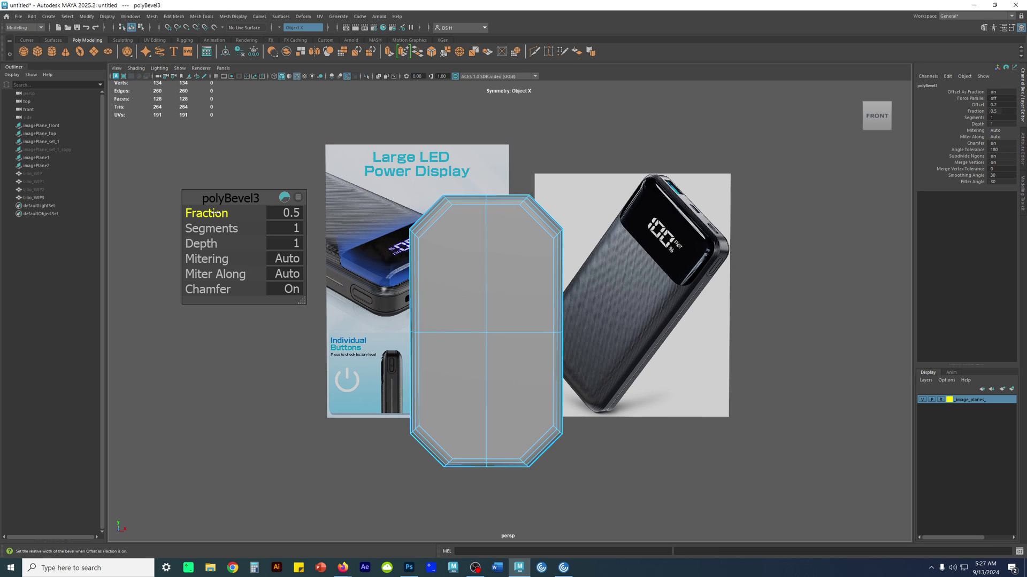
{"action": "left_click_drag", "start_coordinate": [214, 213], "coordinate": [321, 223]}
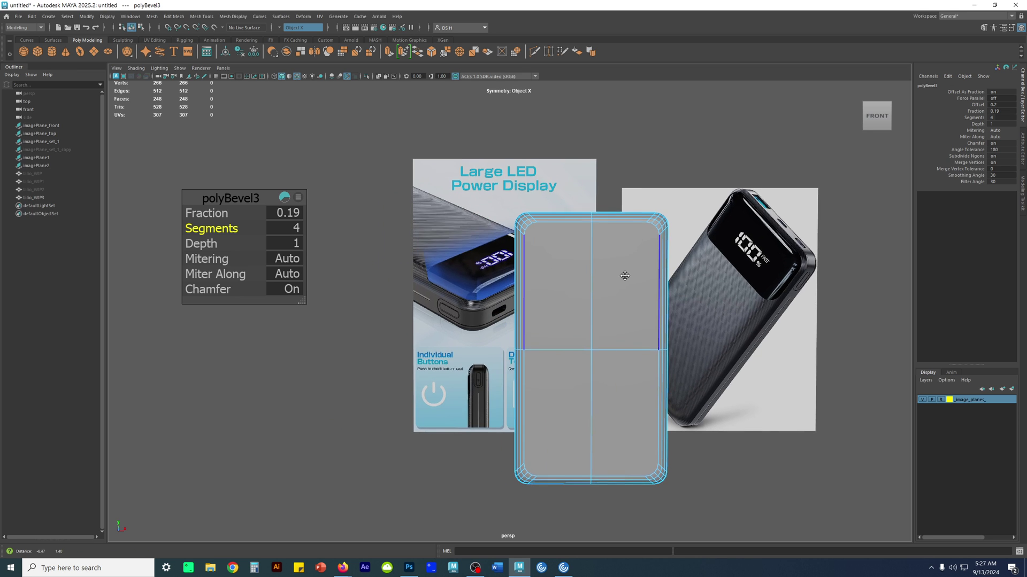
{"action": "key", "text": "space"}
{"action": "key", "text": "space"}
{"action": "middle_click_drag", "start_coordinate": [478, 328], "coordinate": [788, 300], "text": "alt"}
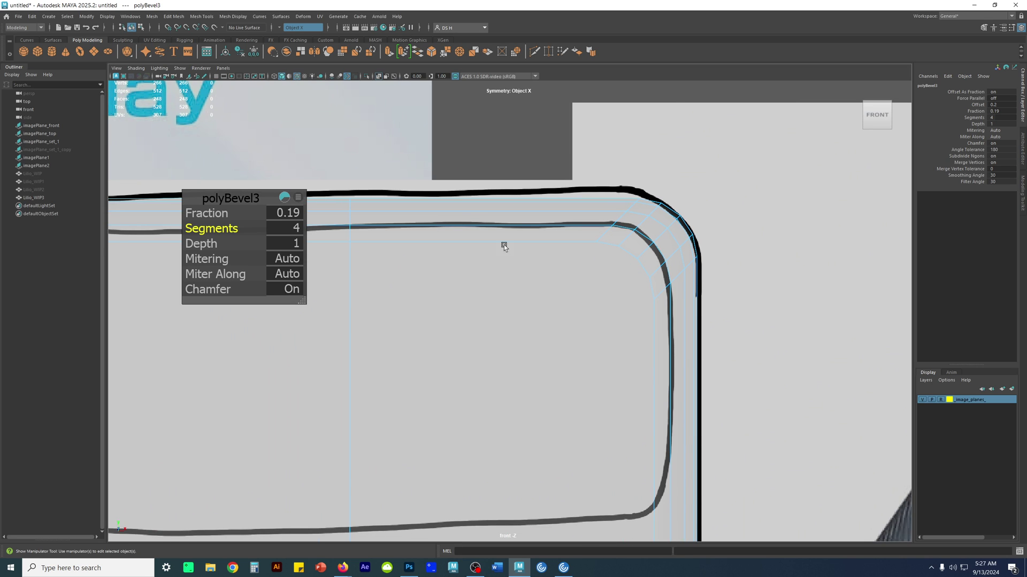
Try corner bevel Fractions of 0.39, 0.22 and 0.31 against the front reference outline
{"action": "left_click_drag", "start_coordinate": [210, 215], "coordinate": [223, 216]}
{"action": "mouse_move", "coordinate": [222, 215]}
{"action": "middle_mouse_down"}
{"action": "mouse_move", "coordinate": [214, 222]}
{"action": "mouse_move", "coordinate": [224, 230]}
{"action": "middle_mouse_up"}
{"action": "scroll", "coordinate": [585, 216], "scroll_direction": "down", "scroll_amount": 5}
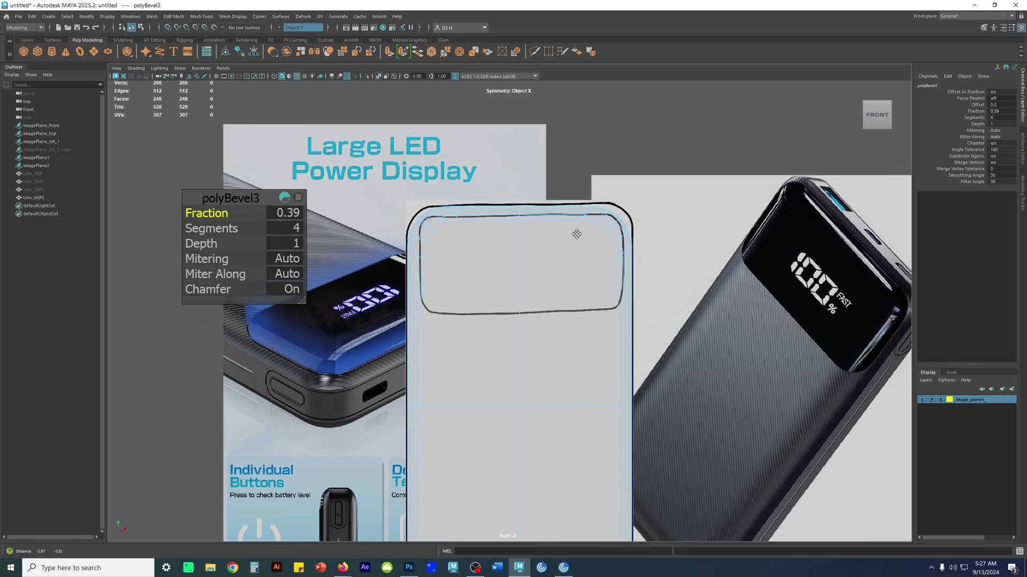
{"action": "middle_click_drag", "start_coordinate": [654, 270], "coordinate": [558, 226], "text": "alt"}
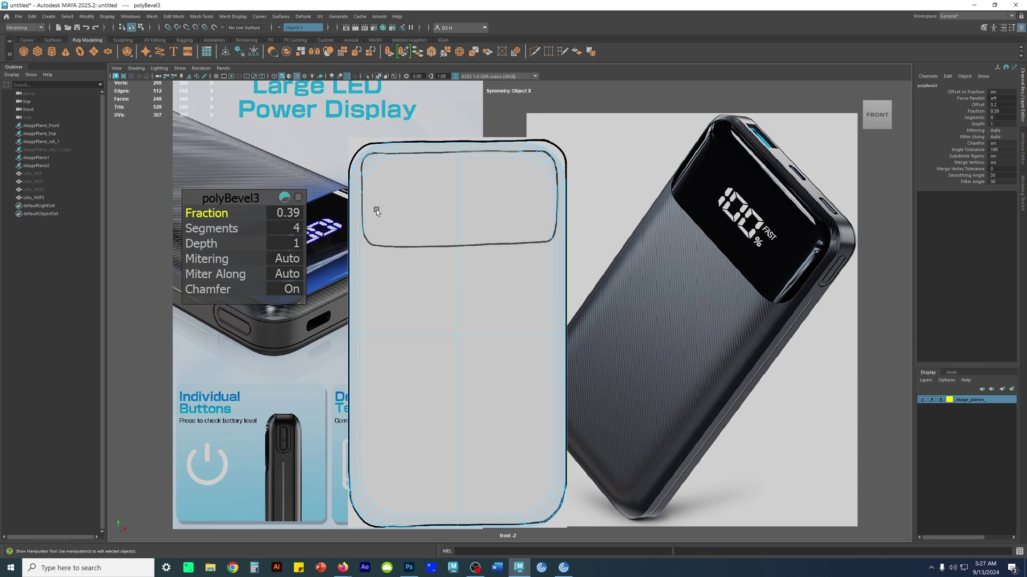
{"action": "left_click_drag", "start_coordinate": [215, 217], "coordinate": [209, 219]}
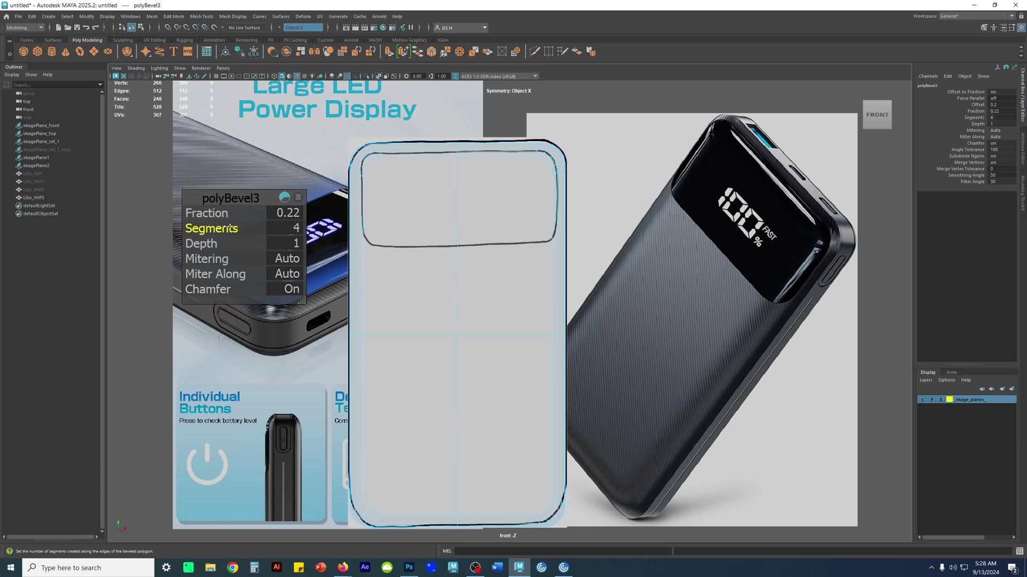
{"action": "left_click_drag", "start_coordinate": [208, 214], "coordinate": [218, 215]}
{"action": "middle_click_drag", "start_coordinate": [218, 215], "coordinate": [220, 215]}
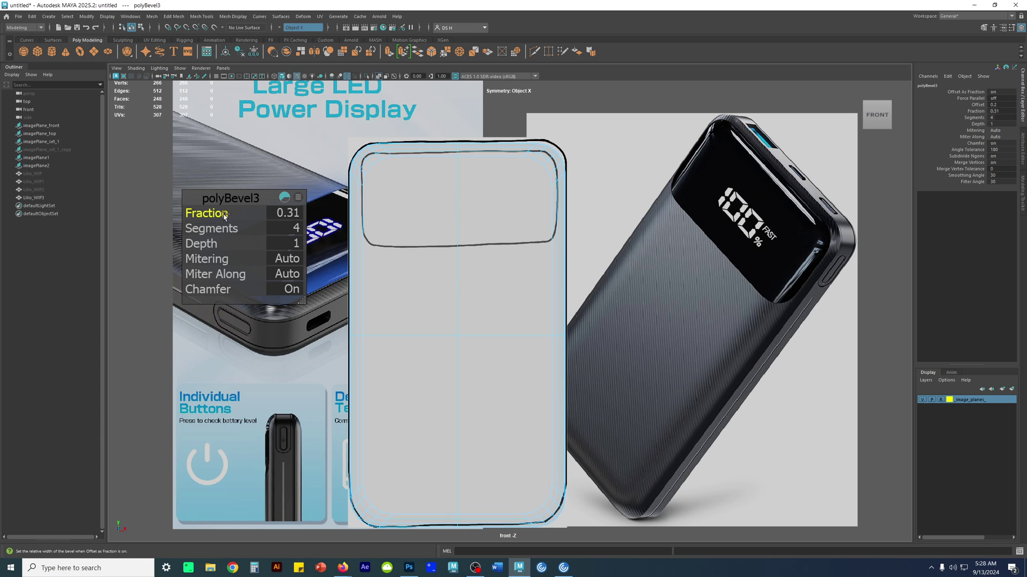
Set the corner bevel Fraction to 0.3 and check the rounded corners against the front reference outline
{"action": "left_click", "coordinate": [284, 213]}
{"action": "type", "text": "0.3"}
{"action": "key", "text": "Return"}
{"action": "middle_click_drag", "start_coordinate": [659, 351], "coordinate": [685, 123], "text": "alt"}
{"action": "scroll", "coordinate": [720, 373], "scroll_direction": "up", "scroll_amount": 4}
{"action": "middle_click_drag", "start_coordinate": [525, 289], "coordinate": [663, 287], "text": "alt"}
{"action": "scroll", "coordinate": [663, 287], "scroll_direction": "down", "scroll_amount": 6}
Return to object mode in the perspective view, reselect the rounded body and display its bevel settings
{"action": "key", "text": "space"}
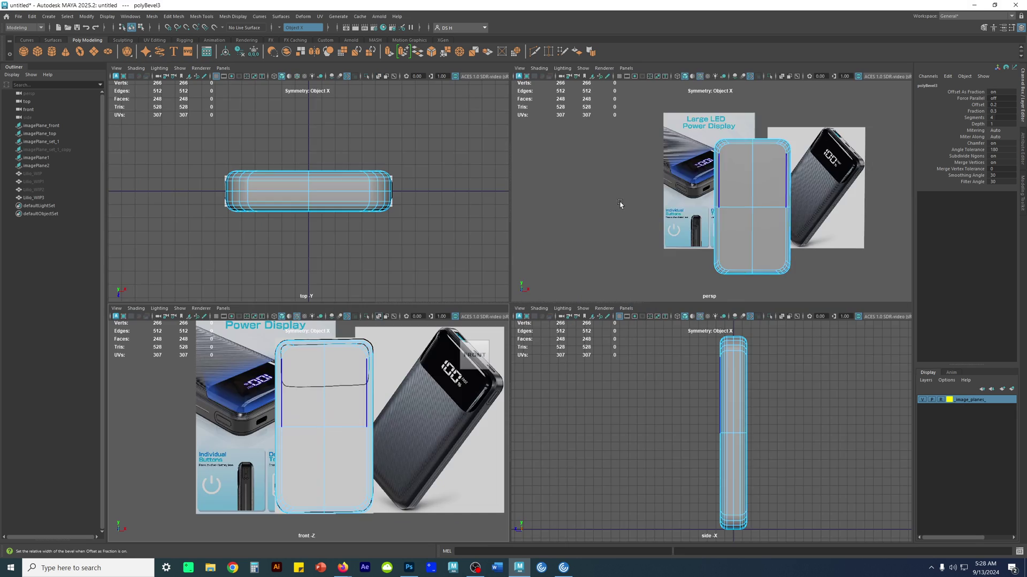
{"action": "key", "text": "space"}
{"action": "left_click_drag", "start_coordinate": [679, 268], "coordinate": [826, 281], "text": "alt"}
{"action": "key", "text": "F8"}
{"action": "left_click", "coordinate": [734, 165]}
{"action": "left_click_drag", "start_coordinate": [542, 200], "coordinate": [690, 231], "text": "alt"}
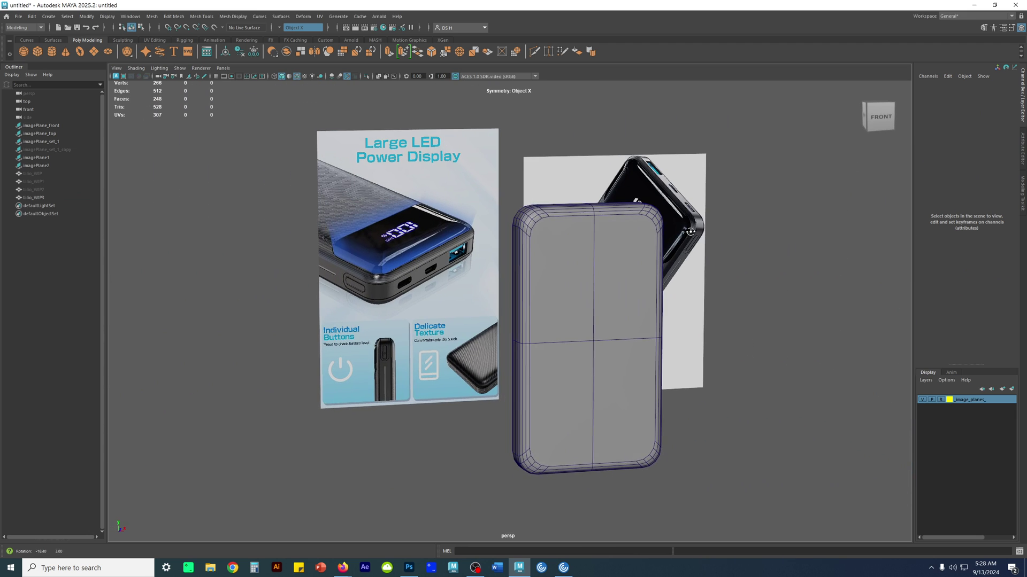
{"action": "left_click", "coordinate": [642, 241]}
{"action": "key", "text": "t"}
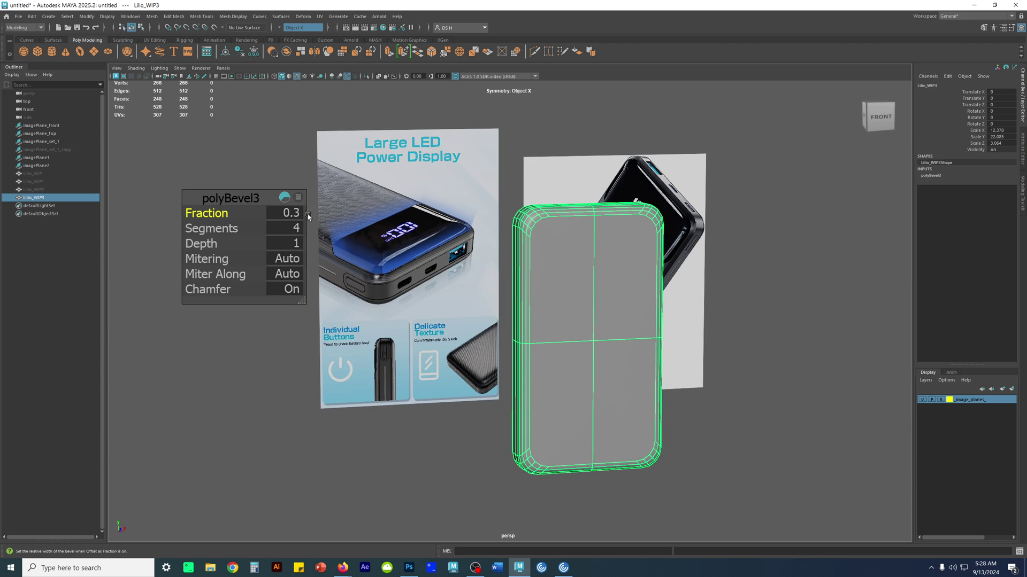
Examine the body's rounded corner and its edges up close beside the reference images, and return to object mode
{"action": "middle_click_drag", "start_coordinate": [519, 277], "coordinate": [546, 360], "text": "alt"}
{"action": "right_click_drag", "start_coordinate": [547, 360], "coordinate": [681, 315], "text": "alt"}
{"action": "double_click", "coordinate": [672, 319]}
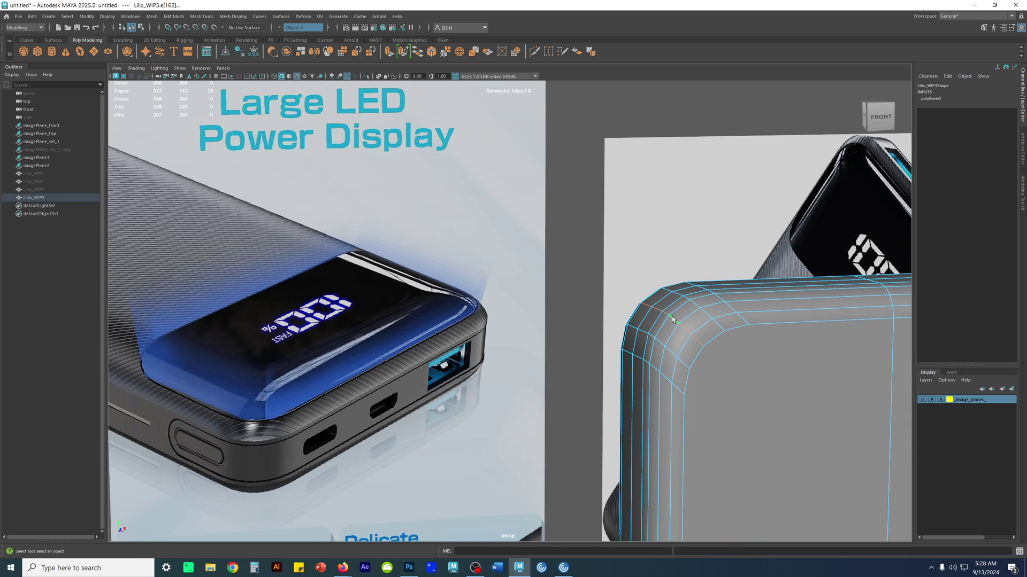
{"action": "left_click_drag", "start_coordinate": [690, 316], "coordinate": [537, 316], "text": "alt"}
{"action": "right_click_drag", "start_coordinate": [640, 338], "coordinate": [384, 357], "text": "alt"}
{"action": "right_click_drag", "start_coordinate": [463, 332], "coordinate": [511, 368]}
{"action": "left_click", "coordinate": [573, 195]}
{"action": "middle_click_drag", "start_coordinate": [510, 369], "coordinate": [546, 215], "text": "alt"}
{"action": "left_click_drag", "start_coordinate": [547, 216], "coordinate": [520, 208], "text": "alt"}
{"action": "left_click", "coordinate": [534, 205]}
{"action": "middle_click_drag", "start_coordinate": [535, 204], "coordinate": [483, 214], "text": "alt"}
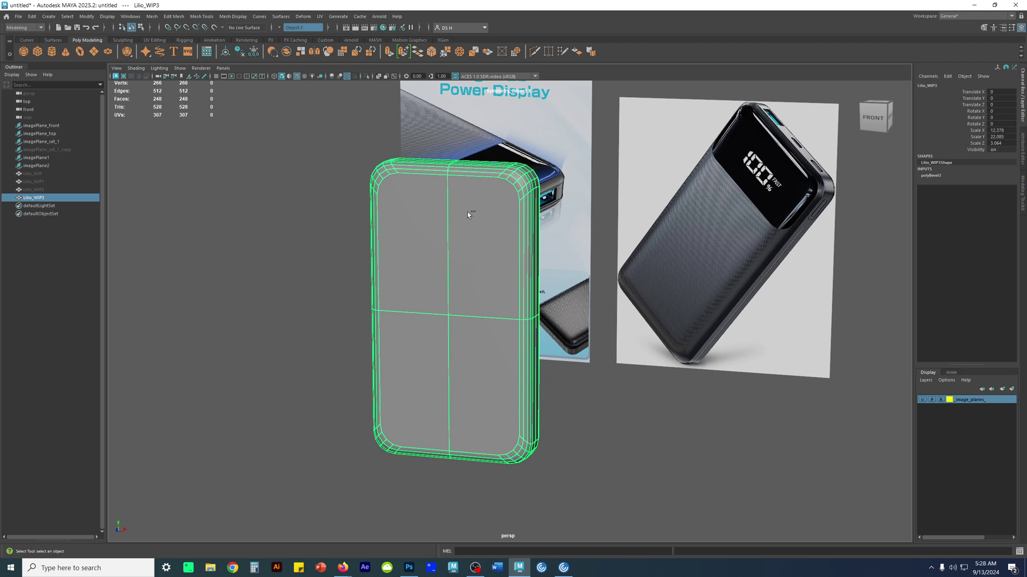
Save the scene as a Maya Binary file named Lilio_Charger_WIP in the project's scenes folder
{"action": "key", "text": "ctrl+shift+s"}
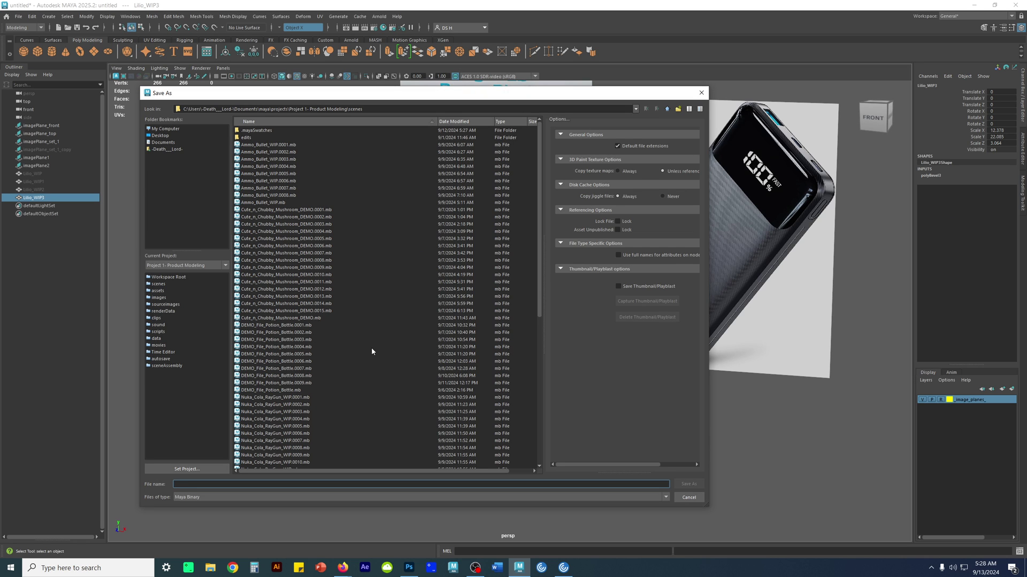
{"action": "type", "text": "Lilio_Charger_WIP"}
{"action": "key", "text": "Return"}
Duplicate the rounded body, hide the original Lilio_WIP3 and select the visible duplicate
{"action": "middle_click_drag", "start_coordinate": [542, 329], "coordinate": [551, 337], "text": "alt"}
{"action": "key", "text": "w"}
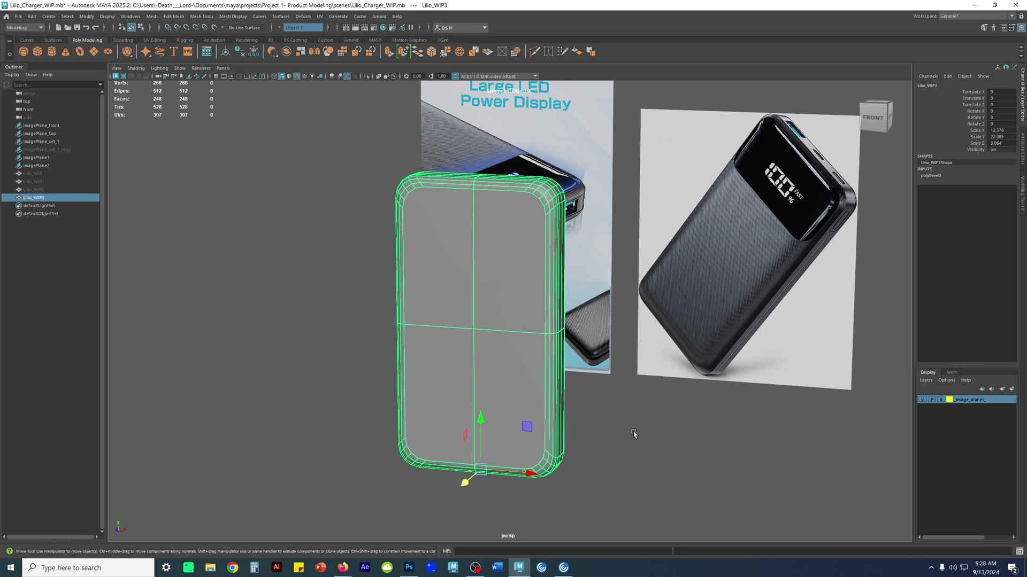
{"action": "key", "text": "d"}
{"action": "key", "text": "ctrl+d"}
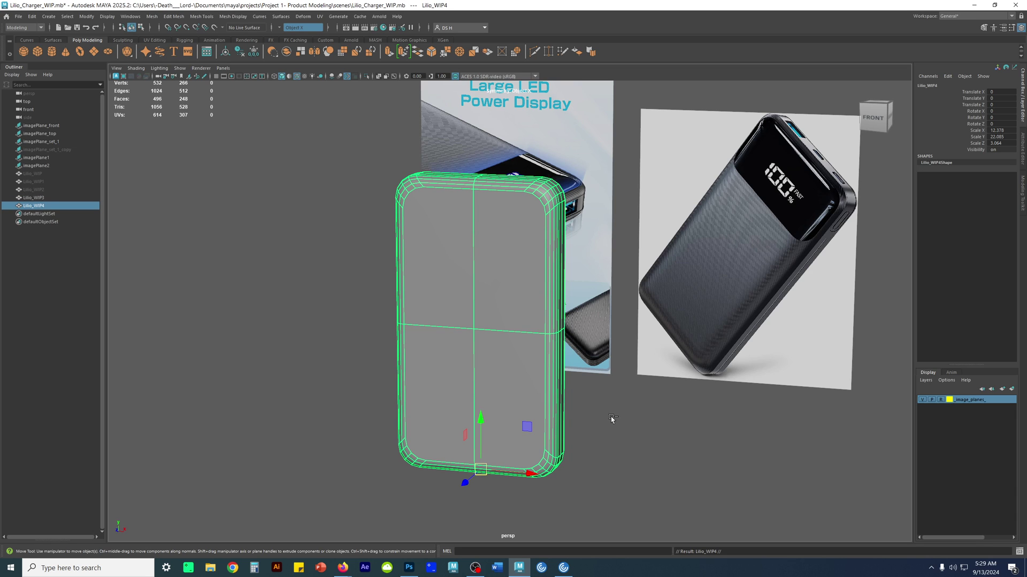
{"action": "left_click", "coordinate": [48, 198]}
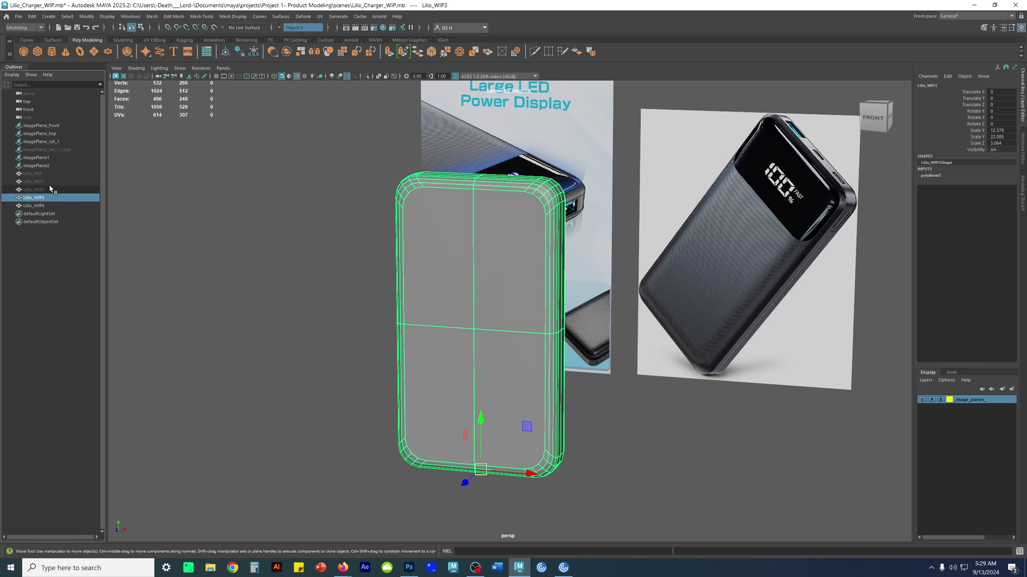
{"action": "key", "text": "ctrl+h"}
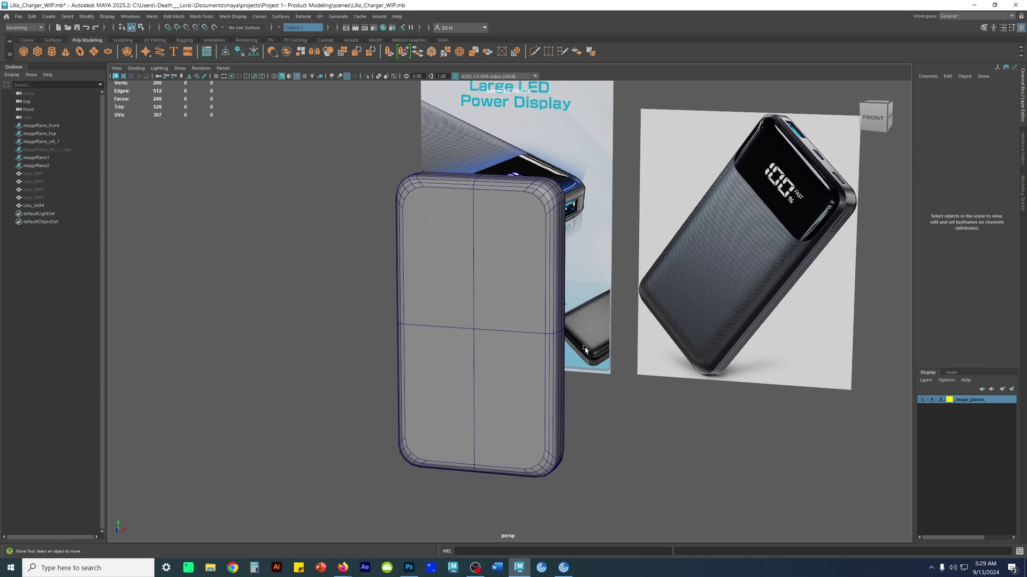
{"action": "left_click", "coordinate": [531, 318]}
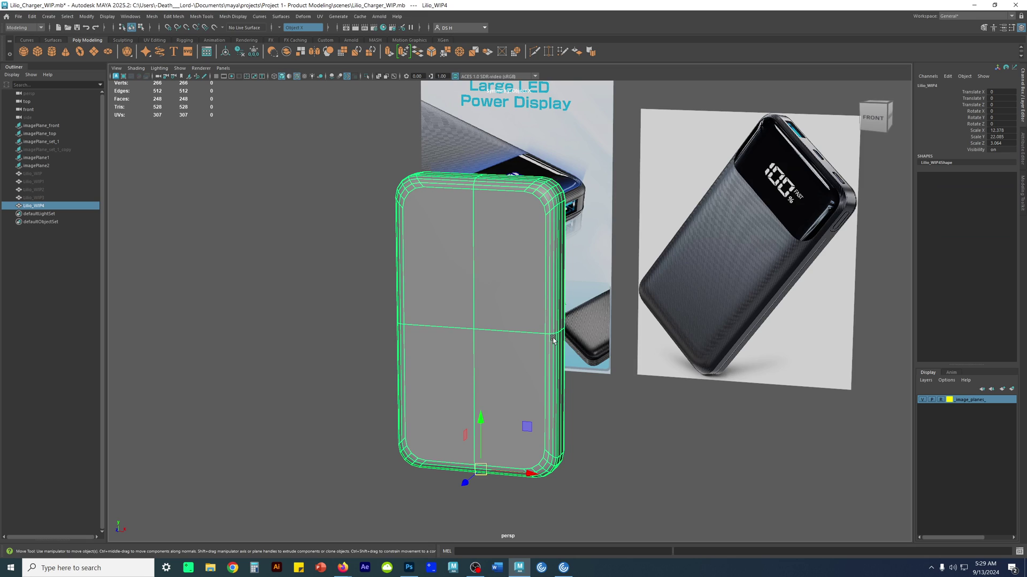
Study the body from several angles and examine the display and side corner on the power bank reference image
{"action": "mouse_move", "coordinate": [572, 332]}
{"action": "left_mouse_down", "text": "alt"}
{"action": "mouse_move", "coordinate": [504, 353]}
{"action": "mouse_move", "coordinate": [629, 348]}
{"action": "mouse_move", "coordinate": [635, 340]}
{"action": "mouse_move", "coordinate": [555, 337]}
{"action": "left_mouse_up", "text": "alt"}
{"action": "middle_click_drag", "start_coordinate": [555, 337], "coordinate": [492, 323], "text": "alt"}
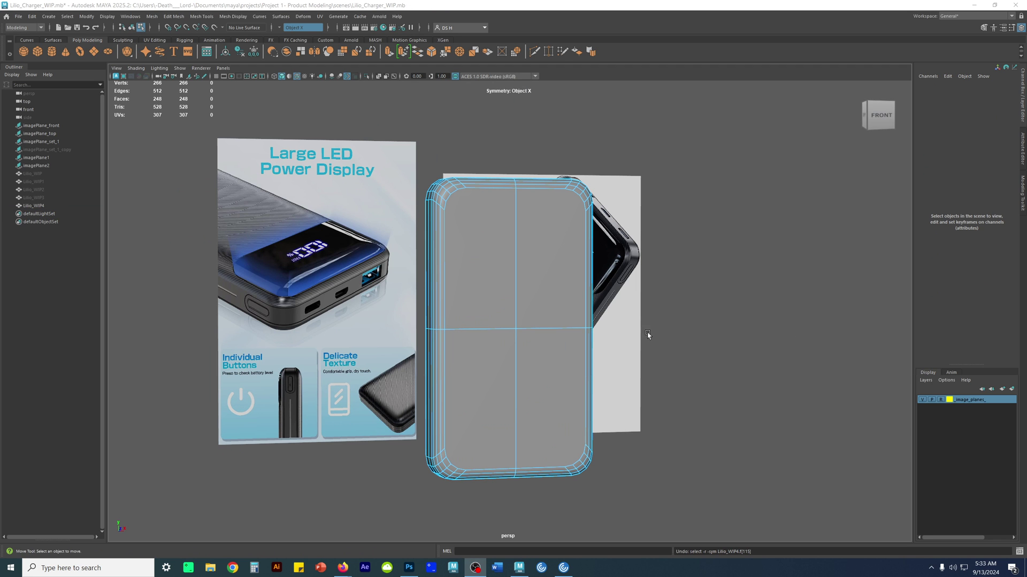
{"action": "left_click", "coordinate": [436, 301]}
{"action": "left_click_drag", "start_coordinate": [435, 301], "coordinate": [471, 286], "text": "alt"}
{"action": "left_click", "coordinate": [601, 267]}
{"action": "left_click_drag", "start_coordinate": [601, 267], "coordinate": [508, 258], "text": "alt"}
{"action": "middle_click_drag", "start_coordinate": [508, 259], "coordinate": [415, 259], "text": "alt"}
{"action": "right_click_drag", "start_coordinate": [415, 259], "coordinate": [776, 276], "text": "alt"}
{"action": "middle_click_drag", "start_coordinate": [525, 289], "coordinate": [385, 323], "text": "alt"}
{"action": "right_click_drag", "start_coordinate": [385, 323], "coordinate": [603, 301], "text": "alt"}
{"action": "middle_click_drag", "start_coordinate": [603, 301], "coordinate": [572, 308], "text": "alt"}
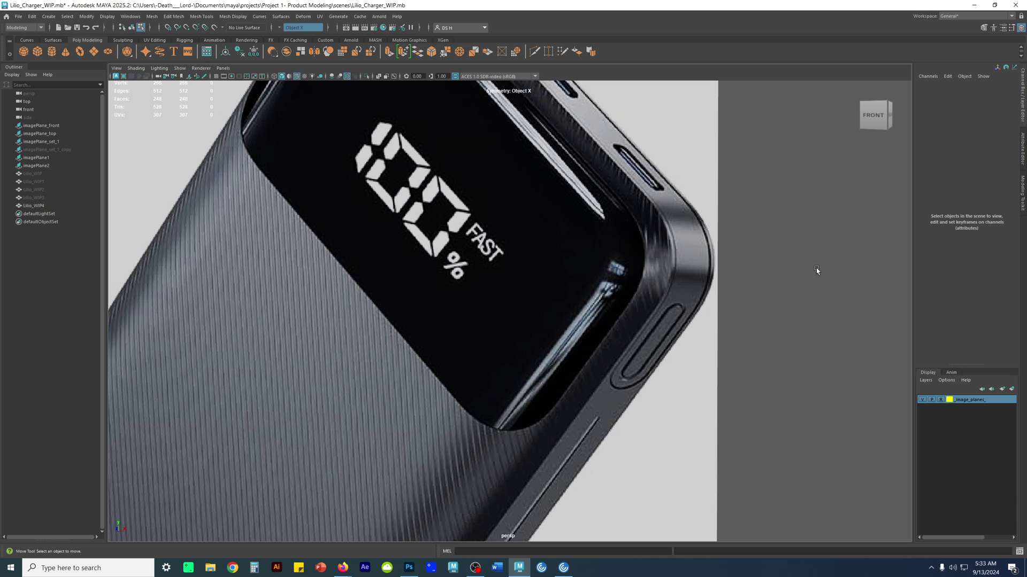
Switch to SyncSketch in Firefox, mark the corner curve and upper display edge on IMG_4442 with green arrows, and return to Maya
{"action": "left_click", "coordinate": [343, 568]}
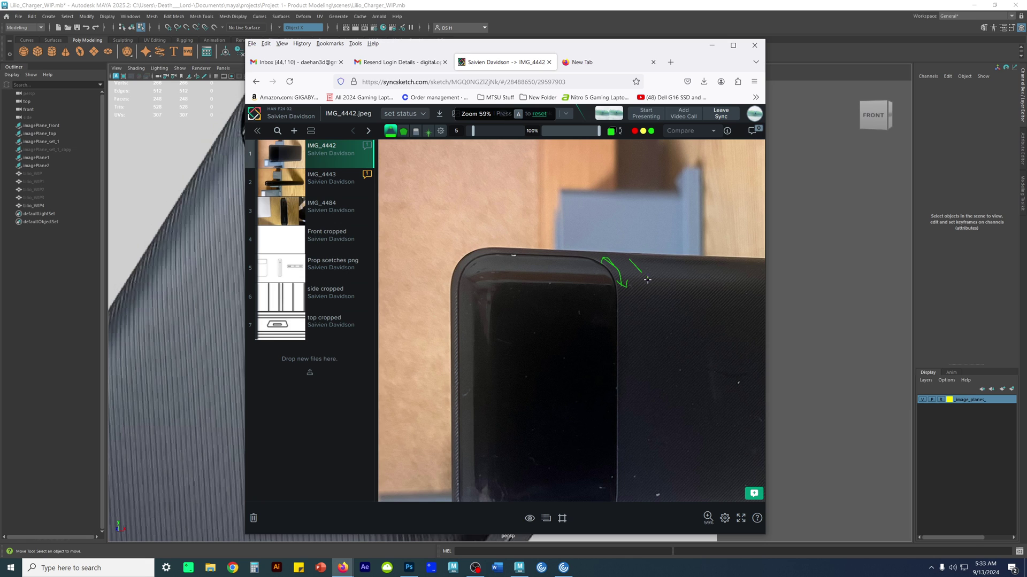
{"action": "left_click_drag", "start_coordinate": [652, 289], "coordinate": [655, 277]}
{"action": "left_click_drag", "start_coordinate": [488, 254], "coordinate": [574, 255]}
{"action": "left_click_drag", "start_coordinate": [494, 250], "coordinate": [498, 262]}
{"action": "left_click_drag", "start_coordinate": [573, 250], "coordinate": [576, 265]}
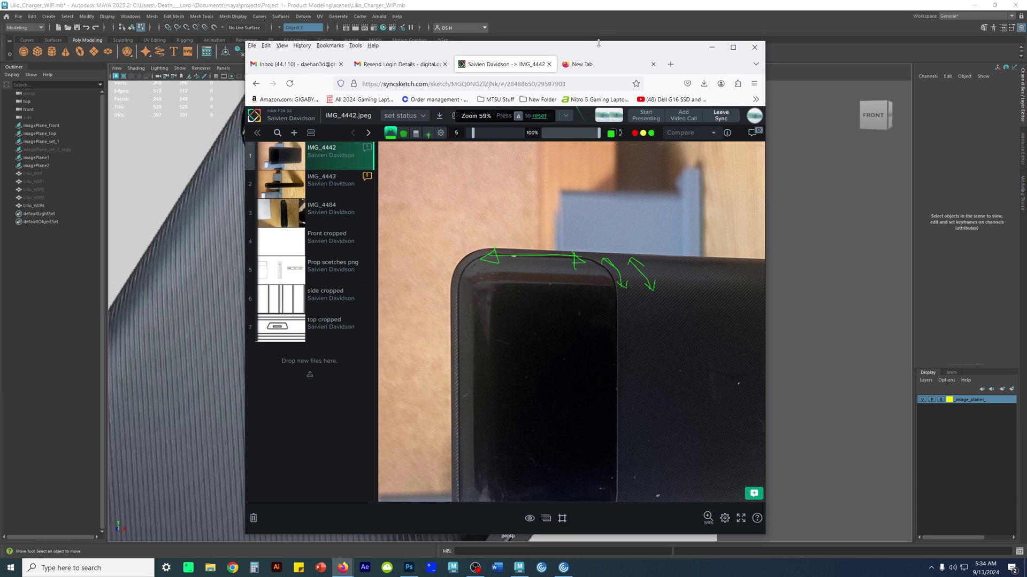
{"action": "key", "text": "alt+Tab"}
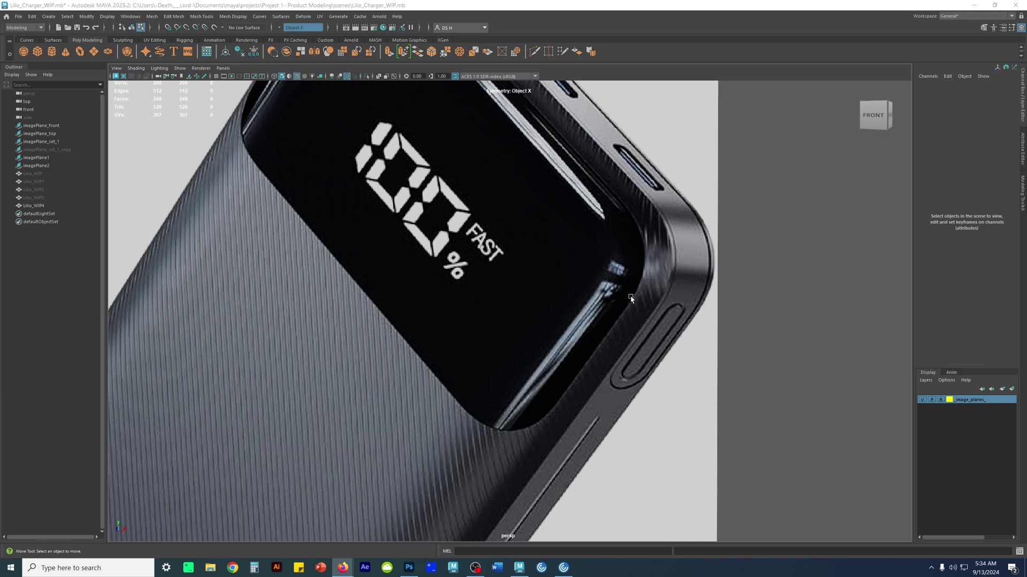
Inspect the body in perspective, and compare the selected body with the display outline in the front view
{"action": "right_click_drag", "start_coordinate": [795, 258], "coordinate": [481, 337], "text": "alt"}
{"action": "middle_click_drag", "start_coordinate": [307, 336], "coordinate": [534, 318], "text": "alt"}
{"action": "left_click_drag", "start_coordinate": [534, 319], "coordinate": [476, 332], "text": "alt"}
{"action": "right_click_drag", "start_coordinate": [481, 343], "coordinate": [635, 349], "text": "alt"}
{"action": "middle_click_drag", "start_coordinate": [450, 299], "coordinate": [454, 332], "text": "alt"}
{"action": "left_click_drag", "start_coordinate": [453, 332], "coordinate": [524, 316], "text": "alt"}
{"action": "key", "text": "space"}
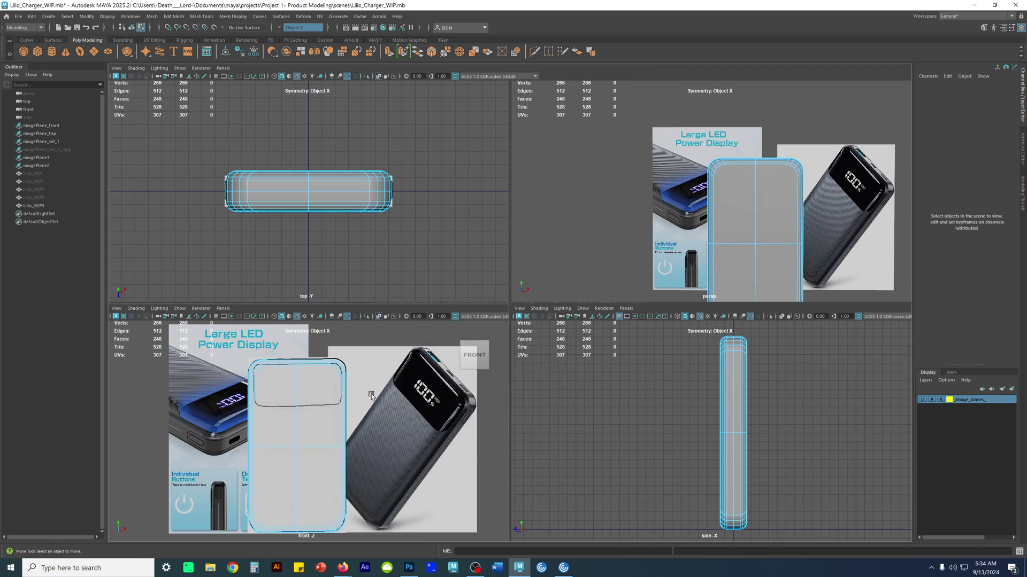
{"action": "key", "text": "space"}
{"action": "key", "text": "F8"}
{"action": "right_click_drag", "start_coordinate": [420, 302], "coordinate": [503, 401], "text": "alt"}
{"action": "middle_click_drag", "start_coordinate": [503, 401], "coordinate": [663, 337], "text": "alt"}
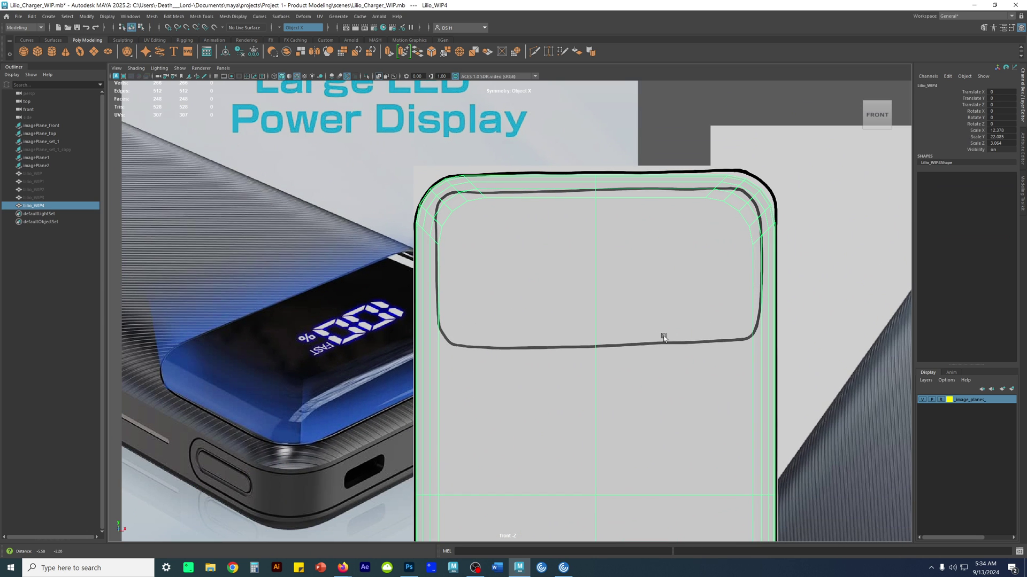
{"action": "key", "text": "w"}
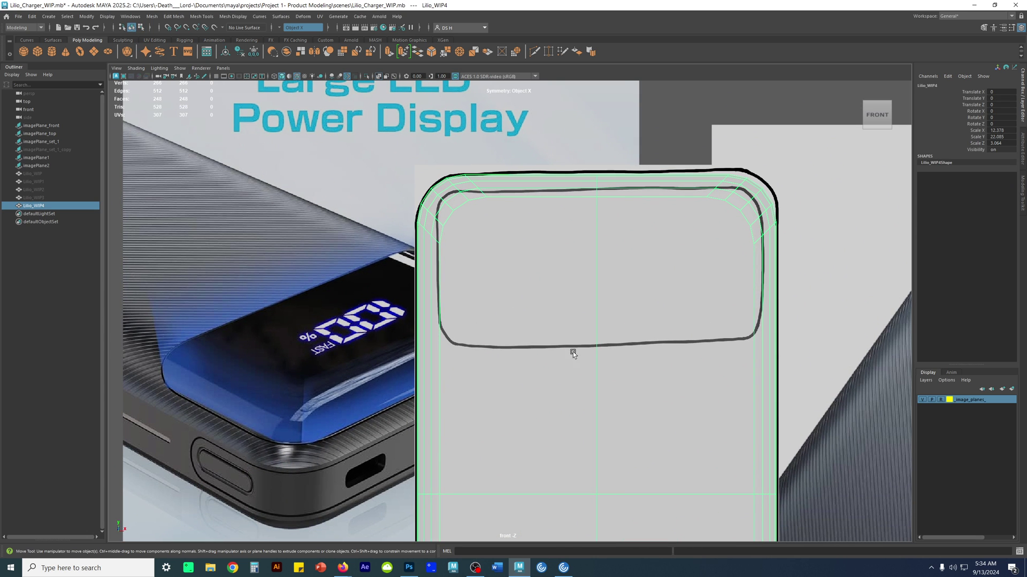
{"action": "right_click_drag", "start_coordinate": [734, 373], "coordinate": [691, 349], "text": "alt"}
{"action": "middle_click_drag", "start_coordinate": [691, 349], "coordinate": [391, 329], "text": "alt"}
{"action": "right_click_drag", "start_coordinate": [705, 386], "coordinate": [607, 348], "text": "alt"}
{"action": "middle_click_drag", "start_coordinate": [326, 354], "coordinate": [454, 305], "text": "alt"}
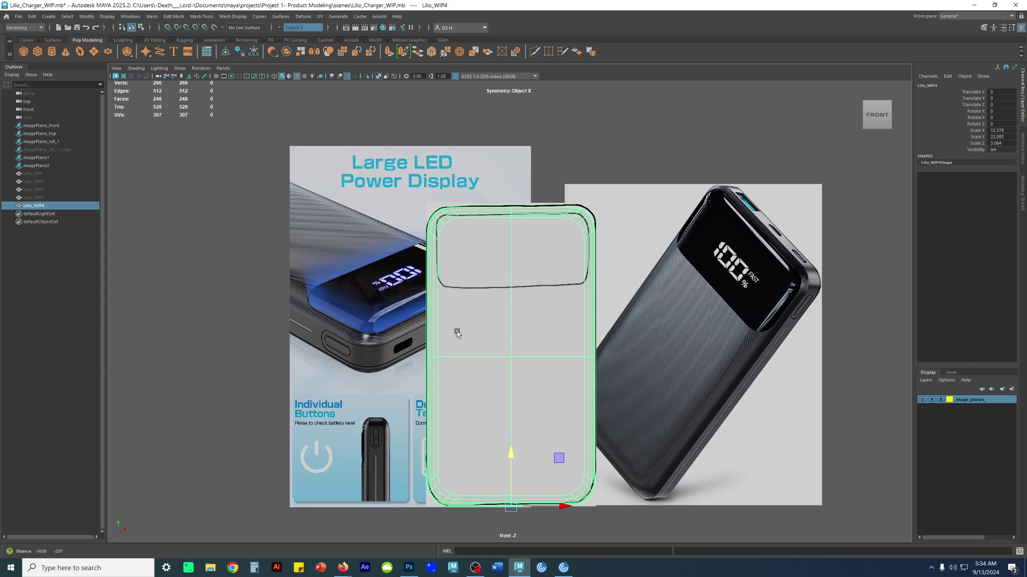
{"action": "right_click", "coordinate": [496, 244], "text": "shift"}
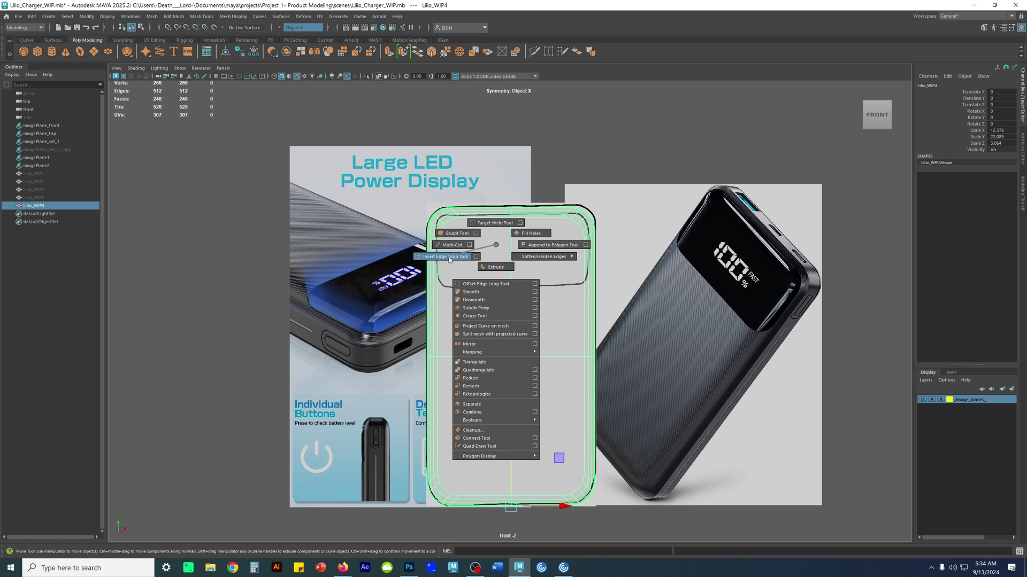
{"action": "right_click_drag", "start_coordinate": [441, 261], "coordinate": [496, 245], "text": "shift"}
{"action": "scroll", "coordinate": [570, 227], "scroll_direction": "up", "scroll_amount": 5}
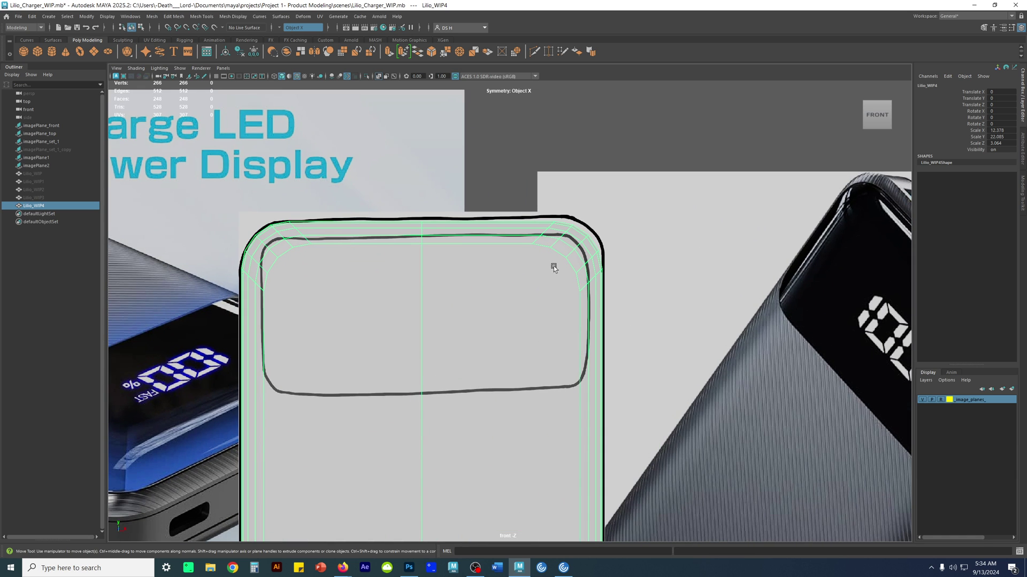
{"action": "middle_click_drag", "start_coordinate": [494, 348], "coordinate": [533, 305], "text": "alt"}
{"action": "right_click_drag", "start_coordinate": [533, 354], "coordinate": [528, 440]}
{"action": "left_click", "coordinate": [508, 288]}
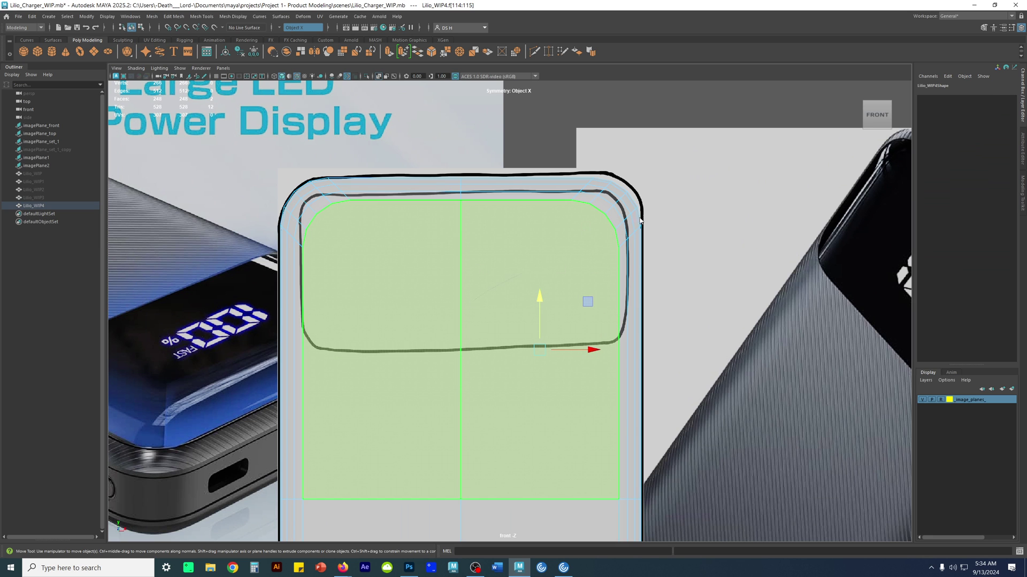
{"action": "right_click_drag", "start_coordinate": [525, 272], "coordinate": [714, 173]}
{"action": "right_click_drag", "start_coordinate": [476, 257], "coordinate": [292, 282], "text": "alt"}
{"action": "middle_click_drag", "start_coordinate": [292, 283], "coordinate": [351, 269], "text": "alt"}
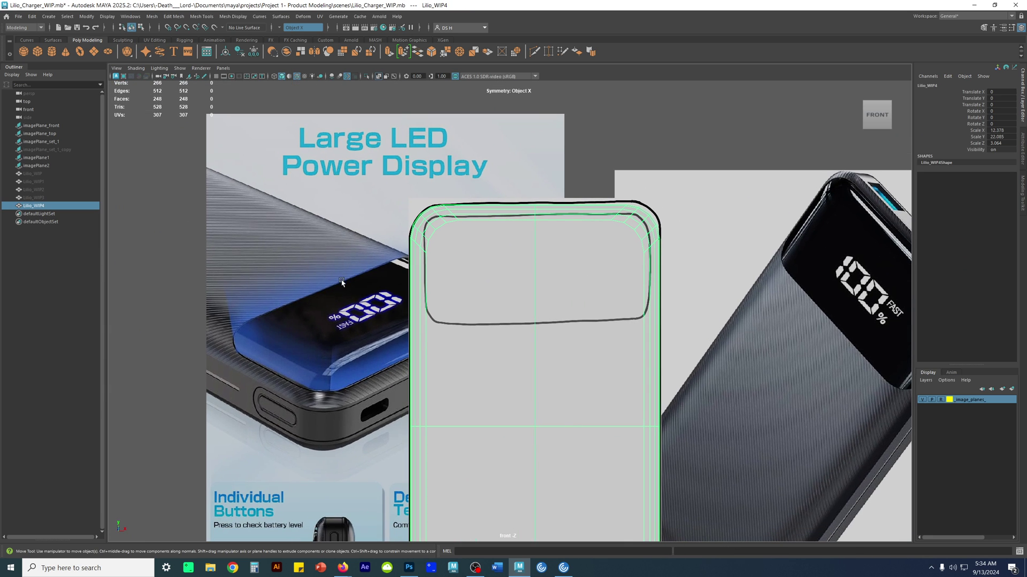
{"action": "scroll", "coordinate": [585, 305], "scroll_direction": "up", "scroll_amount": 3}
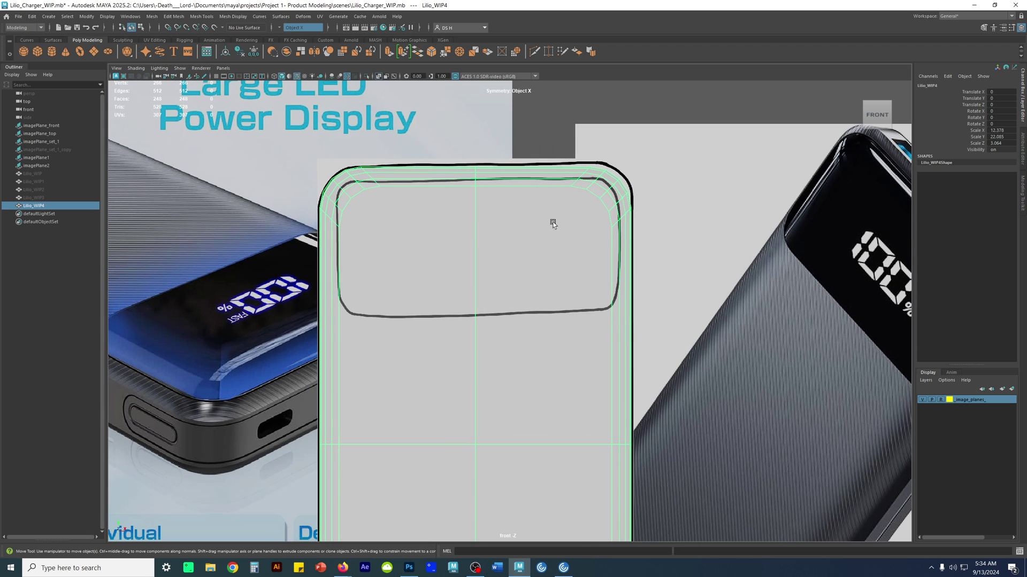
Try a straight horizontal Multi-Cut slice across the body just below the display outline in the front view, using Object X symmetry
{"action": "right_click", "coordinate": [553, 223], "text": "shift"}
{"action": "right_click_drag", "start_coordinate": [553, 222], "coordinate": [523, 220], "text": "shift"}
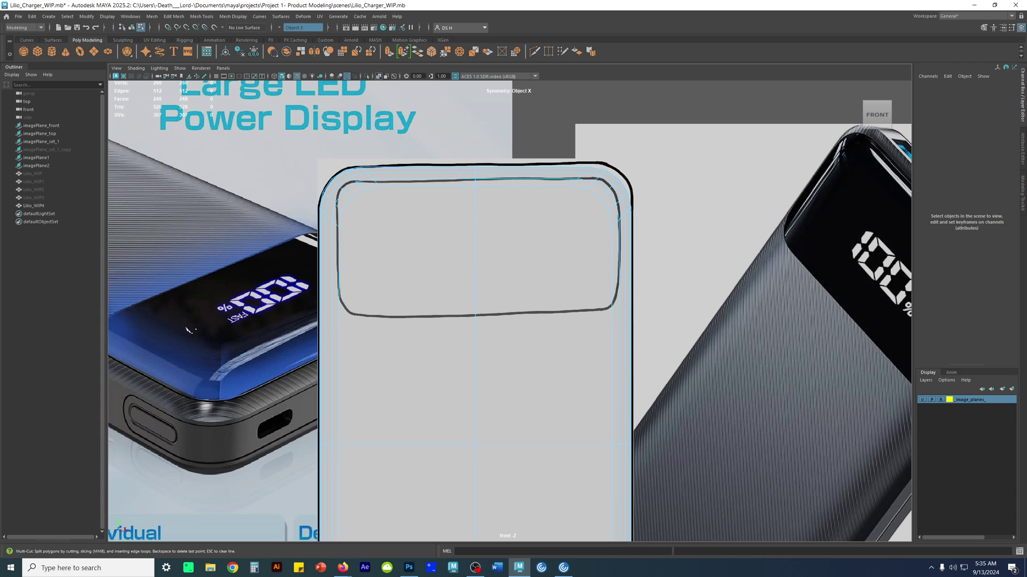
{"action": "right_click_drag", "start_coordinate": [528, 320], "coordinate": [347, 334], "text": "alt"}
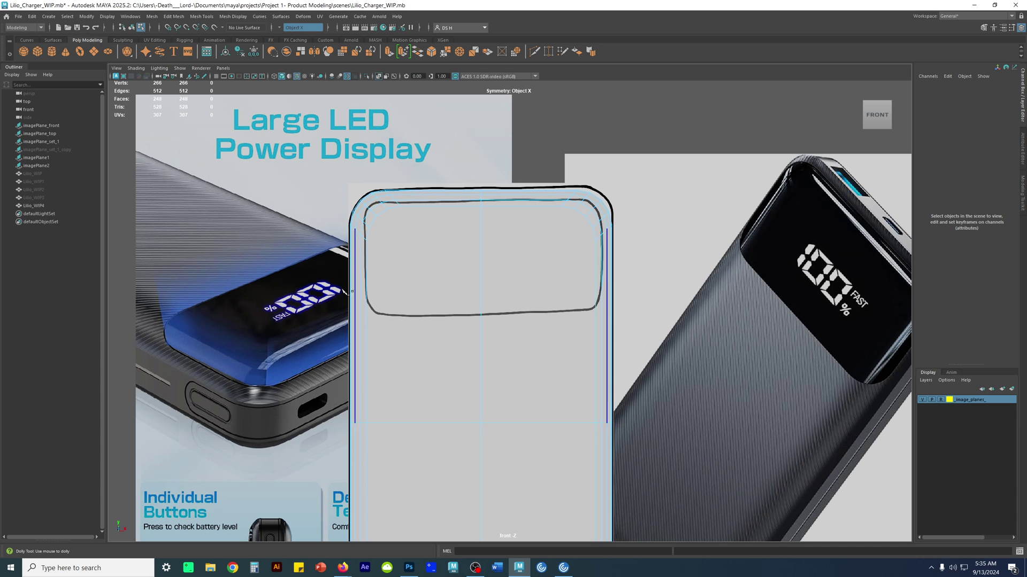
{"action": "left_click", "coordinate": [366, 241]}
{"action": "key", "text": "Escape"}
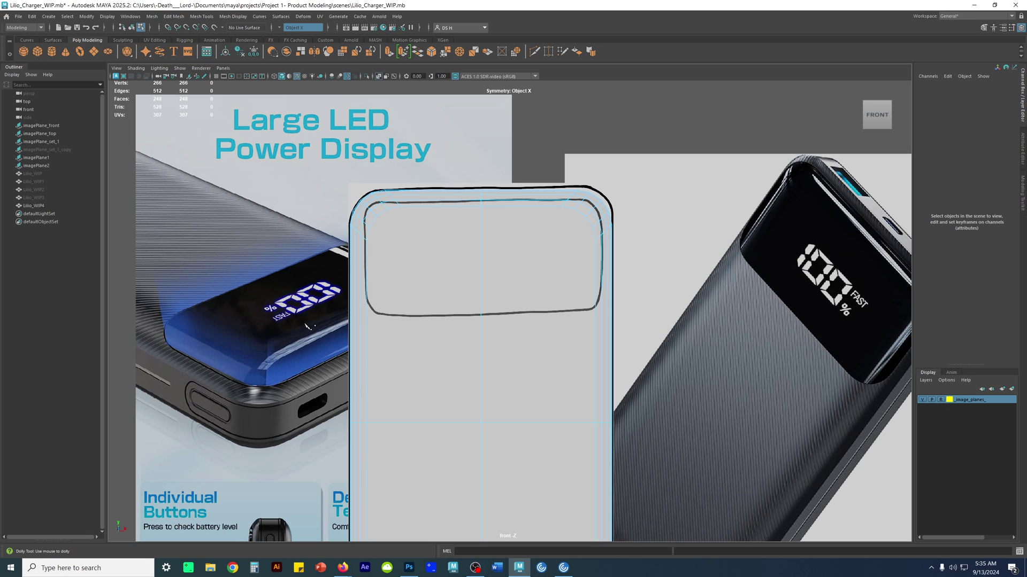
{"action": "left_click_drag", "start_coordinate": [305, 324], "coordinate": [689, 316]}
{"action": "key", "text": "w"}
Check the slice around the body's sides and back in perspective, and undo it
{"action": "key", "text": "space"}
{"action": "key", "text": "space"}
{"action": "left_click_drag", "start_coordinate": [642, 342], "coordinate": [444, 340], "text": "alt"}
{"action": "right_click_drag", "start_coordinate": [444, 340], "coordinate": [678, 378], "text": "alt"}
{"action": "left_click_drag", "start_coordinate": [706, 319], "coordinate": [637, 325], "text": "alt"}
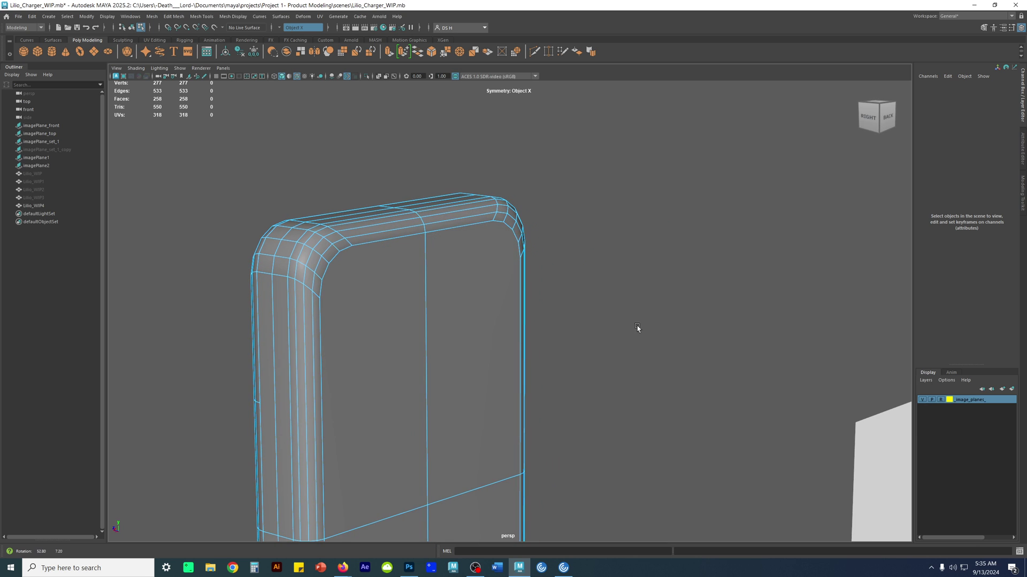
{"action": "left_click_drag", "start_coordinate": [550, 389], "coordinate": [473, 357], "text": "alt"}
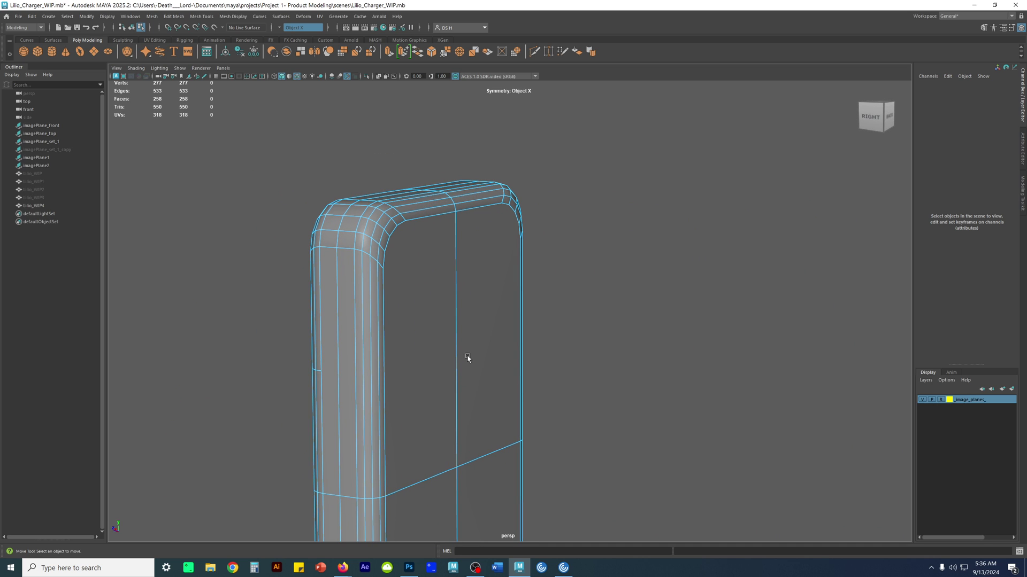
{"action": "left_click_drag", "start_coordinate": [470, 356], "coordinate": [524, 273], "text": "alt"}
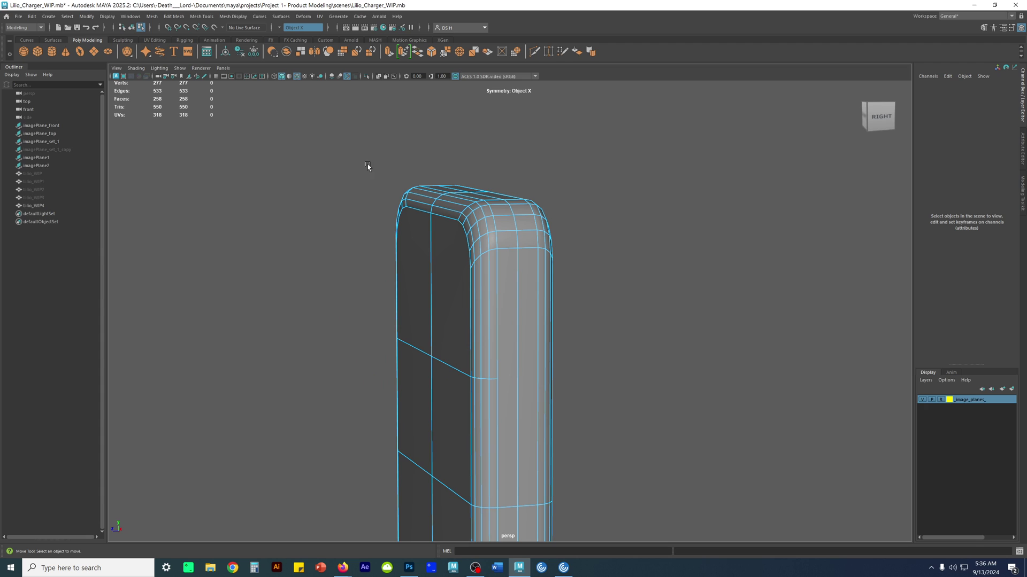
{"action": "key", "text": "ctrl+z"}
Set the symmetry to Object Z and reselect the body in the front view around the display outline
{"action": "left_click", "coordinate": [303, 27]}
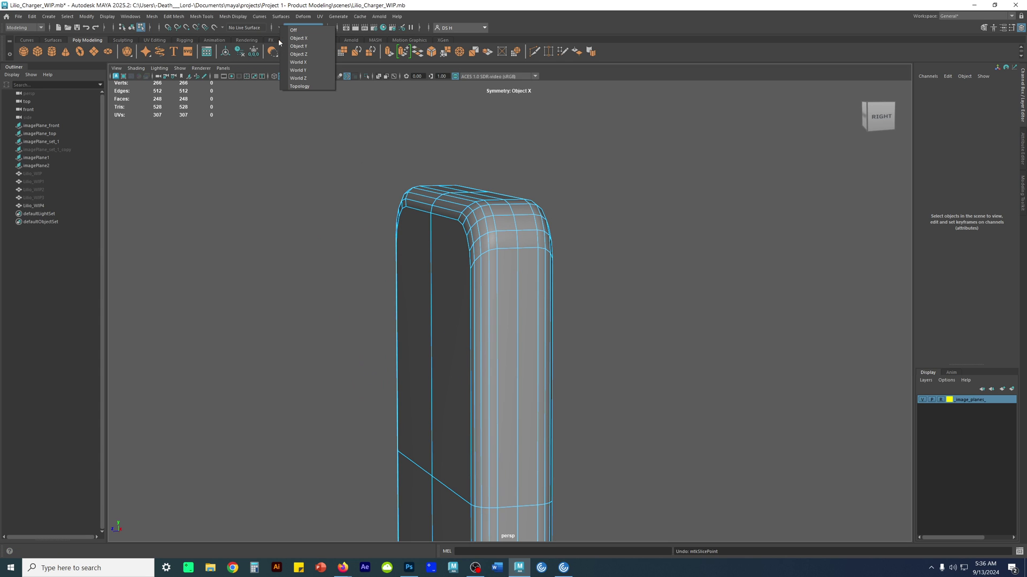
{"action": "left_click", "coordinate": [309, 55]}
{"action": "left_click_drag", "start_coordinate": [447, 229], "coordinate": [518, 334], "text": "alt"}
{"action": "key", "text": "space"}
{"action": "key", "text": "space"}
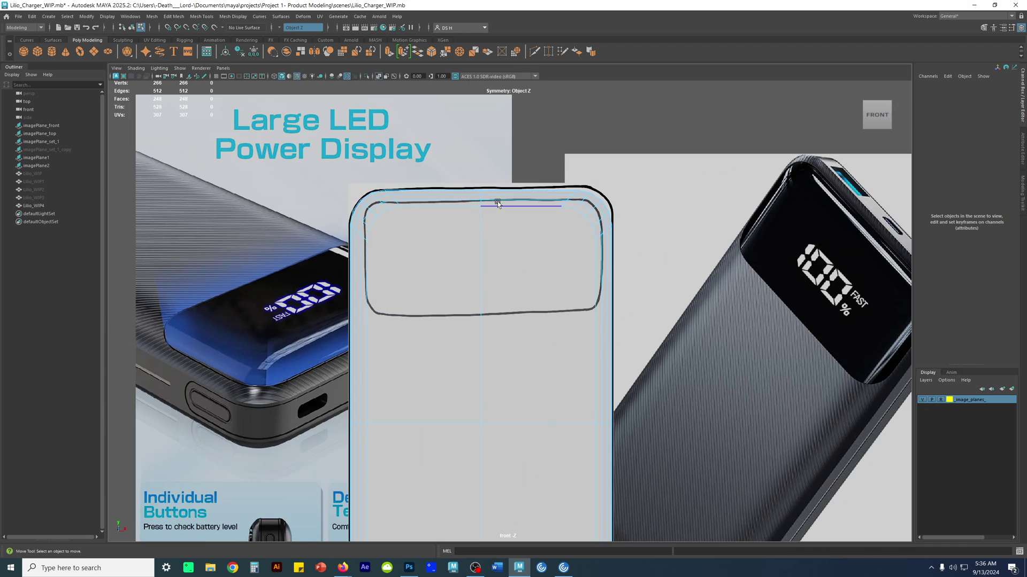
{"action": "key", "text": "space"}
{"action": "key", "text": "space"}
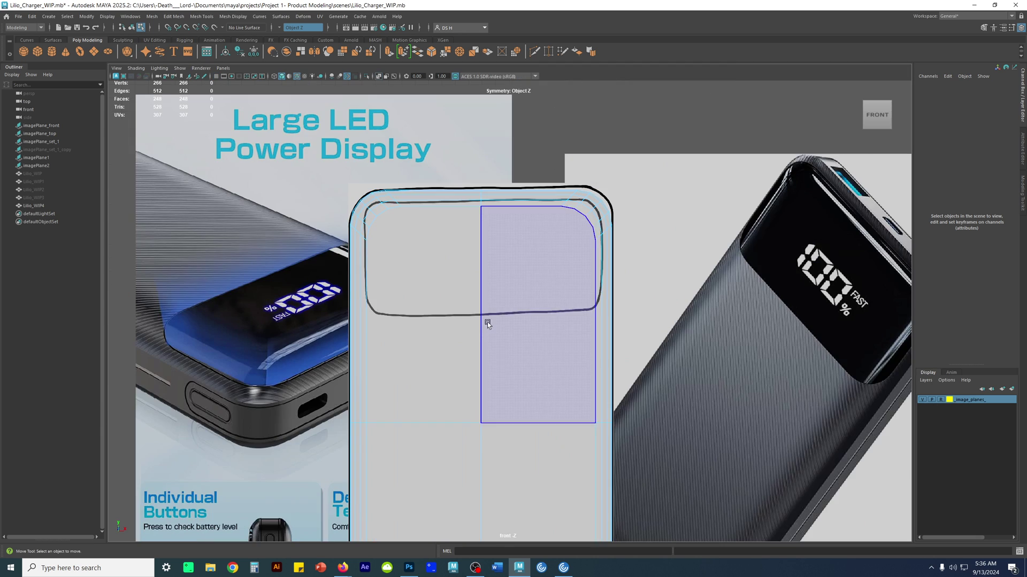
{"action": "scroll", "coordinate": [543, 286], "scroll_direction": "up", "scroll_amount": 3}
{"action": "left_click", "coordinate": [402, 283]}
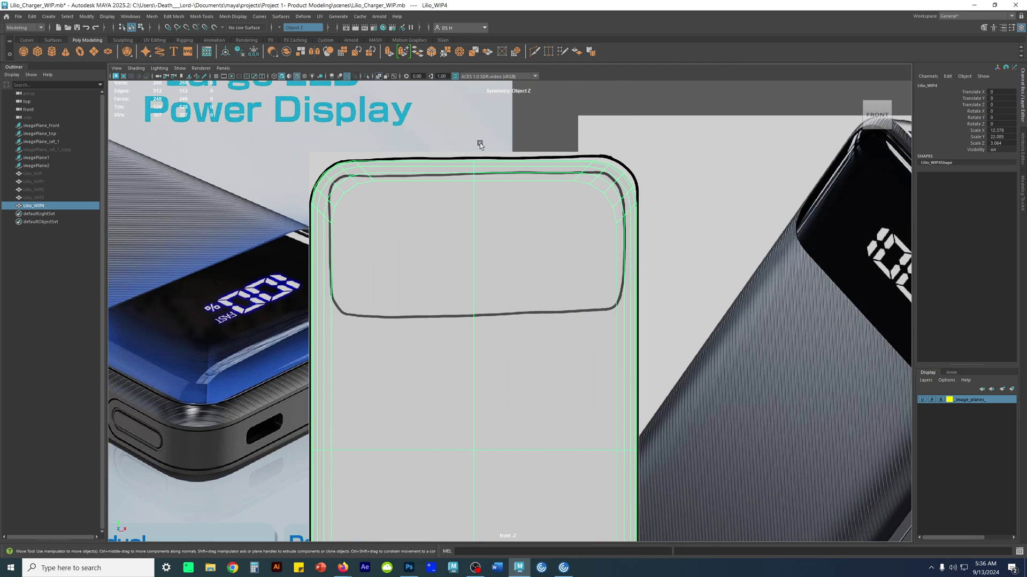
Slice the body horizontally with Multi-Cut just below the display outline, running past both sides
{"action": "right_click_drag", "start_coordinate": [407, 222], "coordinate": [344, 229], "text": "shift"}
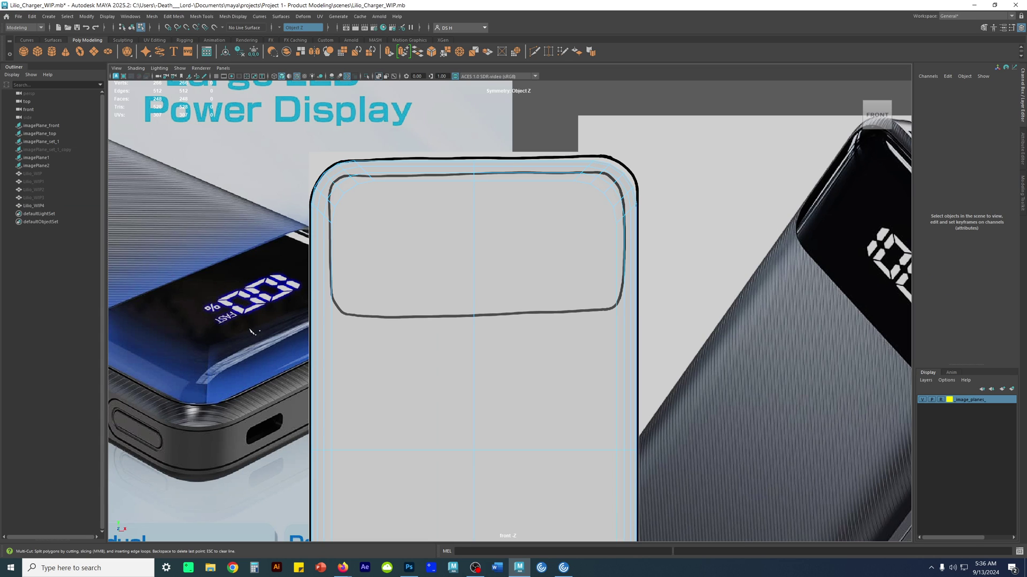
{"action": "left_click_drag", "start_coordinate": [245, 330], "coordinate": [742, 321]}
{"action": "key", "text": "w"}
Examine the new slice around the front, sides and back of the body in perspective
{"action": "key", "text": "space"}
{"action": "key", "text": "space"}
{"action": "left_click_drag", "start_coordinate": [593, 302], "coordinate": [747, 311], "text": "alt"}
{"action": "left_click_drag", "start_coordinate": [764, 360], "coordinate": [744, 356], "text": "alt"}
{"action": "left_click_drag", "start_coordinate": [618, 348], "coordinate": [657, 337], "text": "alt"}
{"action": "middle_click_drag", "start_coordinate": [526, 283], "coordinate": [412, 283], "text": "alt"}
{"action": "scroll", "coordinate": [467, 247], "scroll_direction": "up", "scroll_amount": 3}
{"action": "right_click_drag", "start_coordinate": [471, 239], "coordinate": [467, 241]}
{"action": "mouse_move", "coordinate": [542, 210]}
{"action": "right_mouse_down"}
{"action": "mouse_move", "coordinate": [525, 192]}
{"action": "mouse_move", "coordinate": [470, 192]}
{"action": "right_mouse_up"}
{"action": "left_click_drag", "start_coordinate": [733, 266], "coordinate": [615, 270], "text": "alt"}
{"action": "right_click_drag", "start_coordinate": [615, 270], "coordinate": [385, 275], "text": "alt"}
{"action": "left_click_drag", "start_coordinate": [696, 283], "coordinate": [541, 282], "text": "alt"}
{"action": "middle_click_drag", "start_coordinate": [629, 214], "coordinate": [428, 211], "text": "alt"}
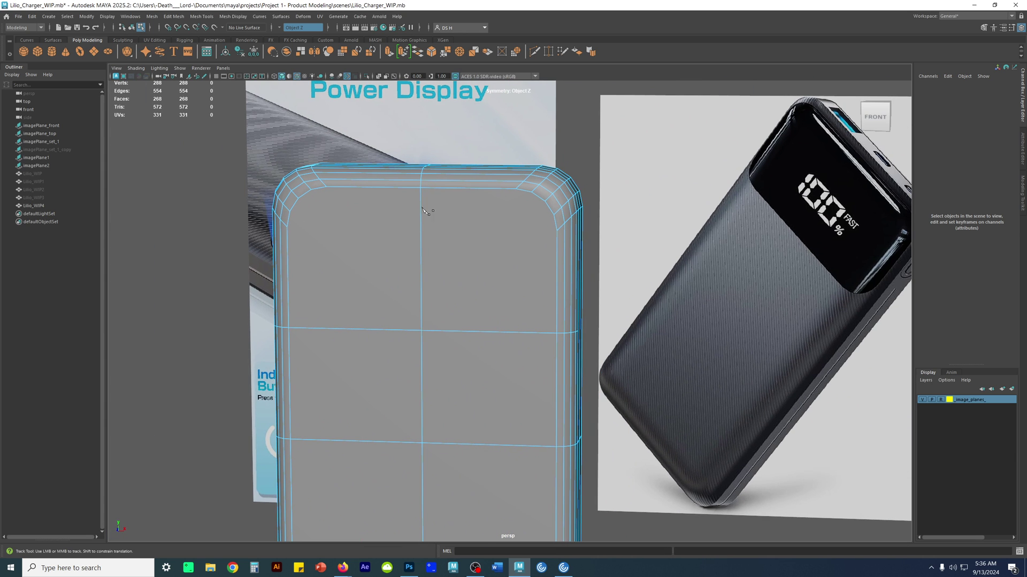
Set the symmetry to Object X and bridge the gap in the horizontal slice across the body's side with Multi-Cut
{"action": "left_click", "coordinate": [291, 25]}
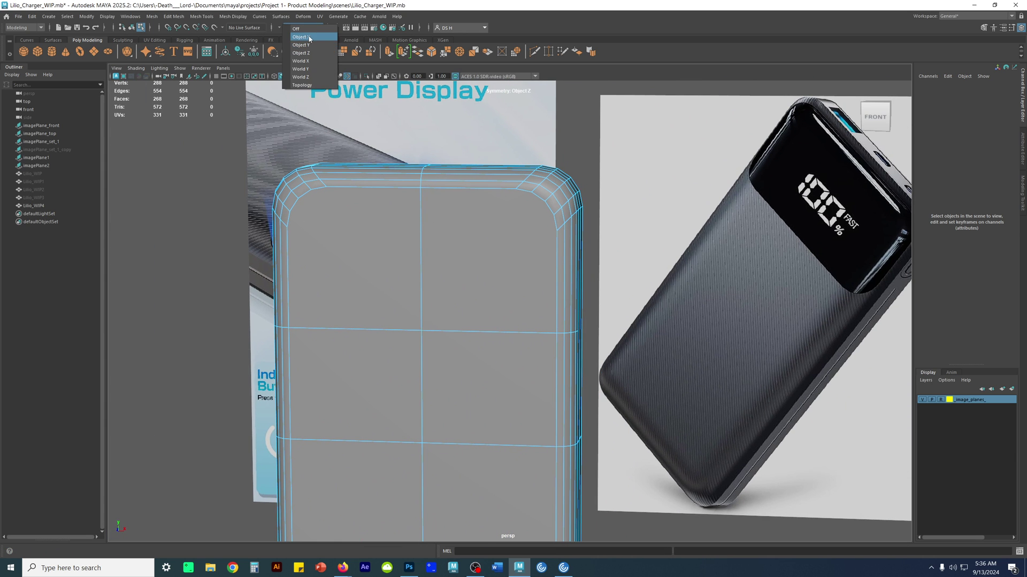
{"action": "left_click", "coordinate": [306, 39]}
{"action": "left_click_drag", "start_coordinate": [675, 348], "coordinate": [618, 359], "text": "alt"}
{"action": "left_click_drag", "start_coordinate": [329, 364], "coordinate": [508, 390], "text": "alt"}
{"action": "right_click_drag", "start_coordinate": [481, 399], "coordinate": [534, 415], "text": "alt"}
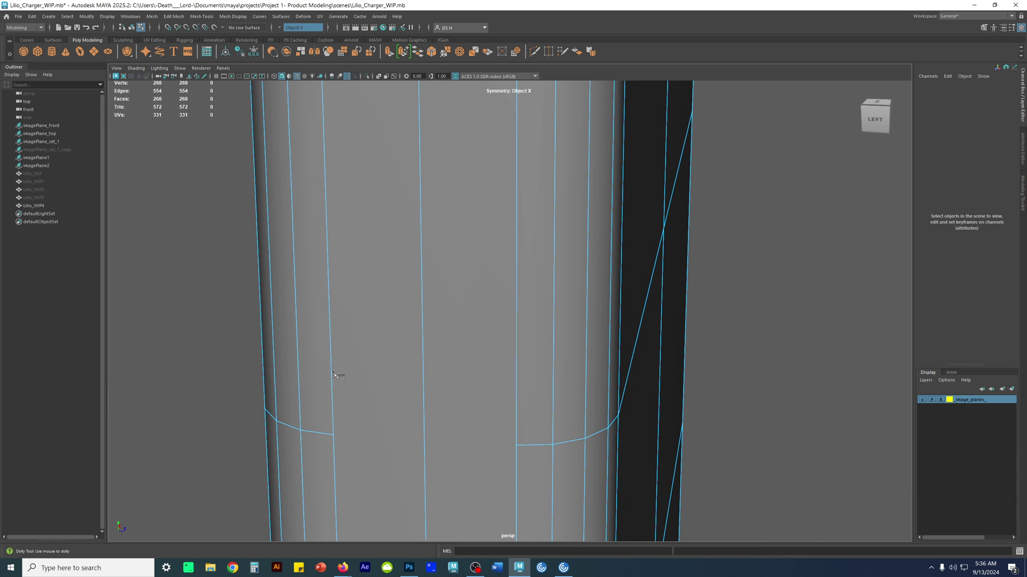
{"action": "left_click_drag", "start_coordinate": [517, 377], "coordinate": [516, 445]}
{"action": "right_click", "coordinate": [759, 386]}
{"action": "right_click_drag", "start_coordinate": [765, 407], "coordinate": [546, 406], "text": "alt"}
{"action": "left_click_drag", "start_coordinate": [796, 401], "coordinate": [722, 385], "text": "alt"}
{"action": "right_click_drag", "start_coordinate": [722, 385], "coordinate": [260, 357], "text": "alt"}
{"action": "key", "text": "w"}
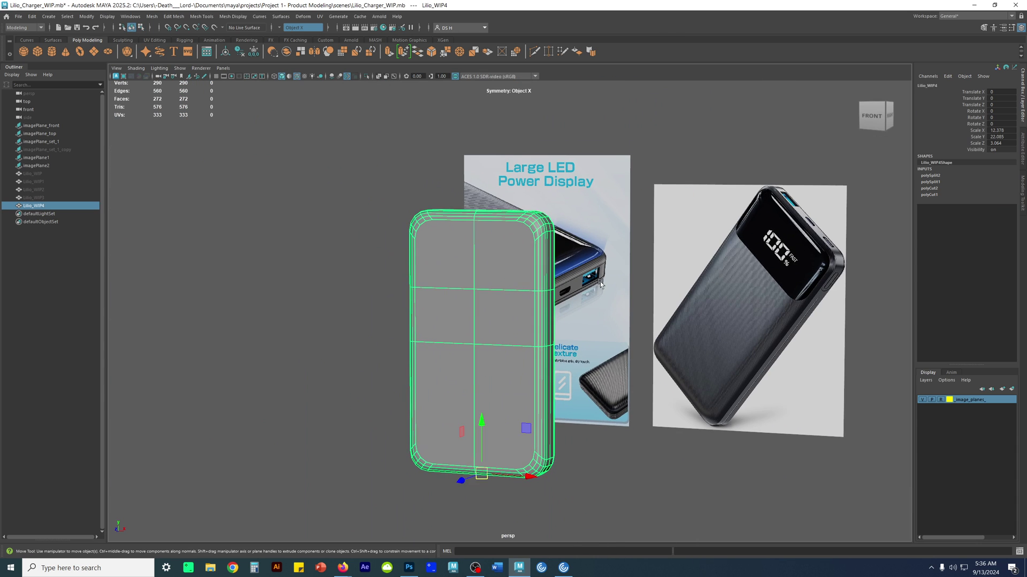
Duplicate the sliced body, hide the original Lilio_WIP4 and select the copy
{"action": "left_click_drag", "start_coordinate": [502, 345], "coordinate": [538, 344], "text": "alt"}
{"action": "left_click_drag", "start_coordinate": [474, 324], "coordinate": [510, 322], "text": "alt"}
{"action": "middle_click_drag", "start_coordinate": [511, 321], "coordinate": [528, 361], "text": "alt"}
{"action": "right_click_drag", "start_coordinate": [528, 362], "coordinate": [669, 387], "text": "alt"}
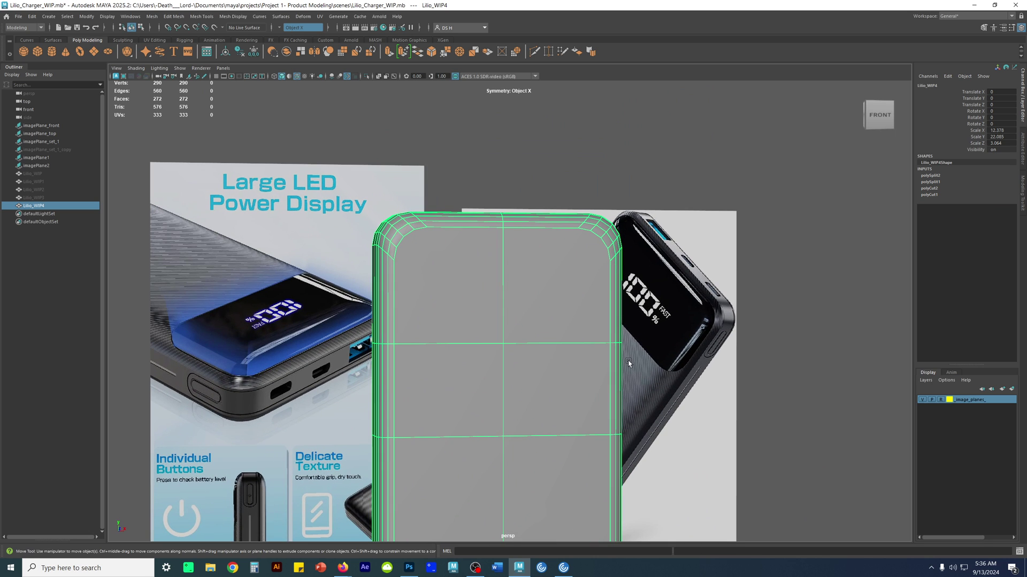
{"action": "right_click_drag", "start_coordinate": [627, 361], "coordinate": [443, 362], "text": "alt"}
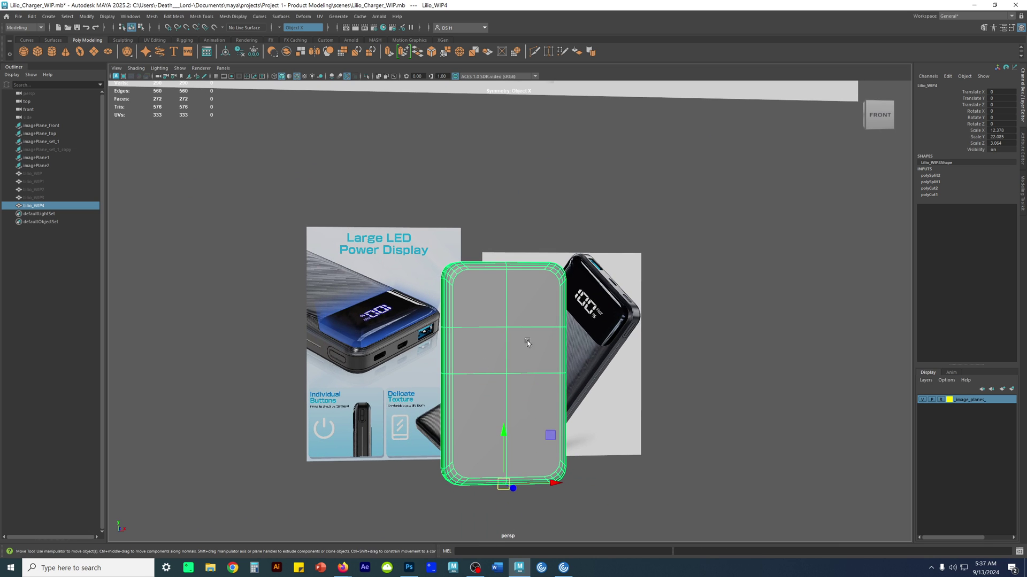
{"action": "key", "text": "ctrl+d"}
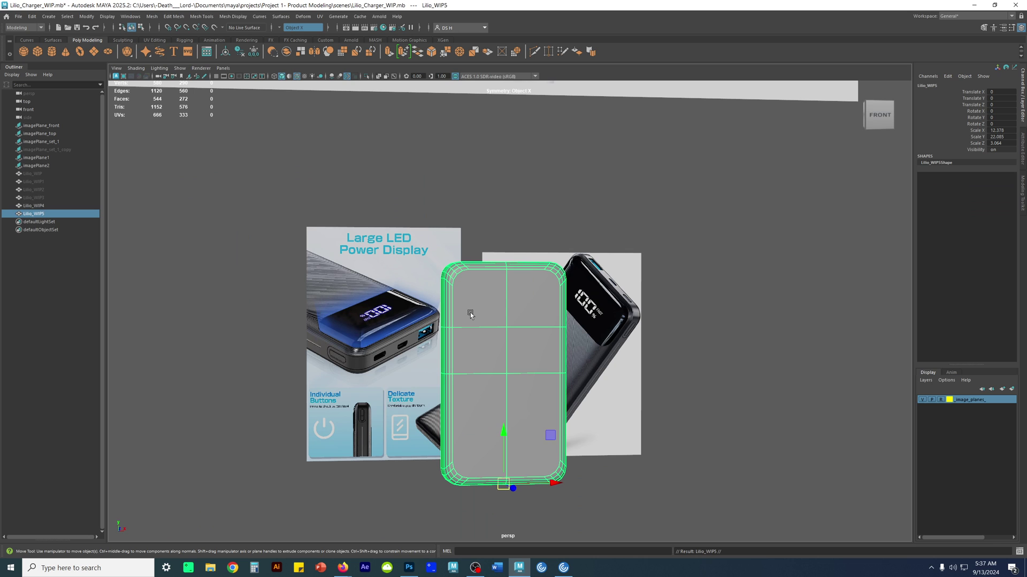
{"action": "left_click", "coordinate": [31, 205]}
{"action": "key", "text": "ctrl+h"}
{"action": "left_click", "coordinate": [30, 214]}
Deselect the body copy and save the scene as a new incremental version
{"action": "left_click_drag", "start_coordinate": [461, 359], "coordinate": [502, 362], "text": "alt"}
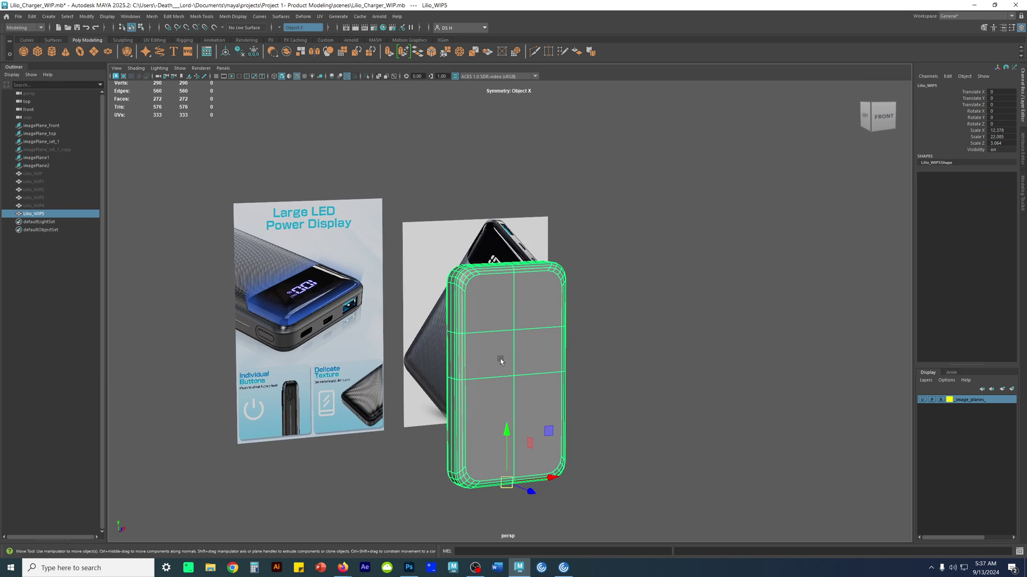
{"action": "right_click_drag", "start_coordinate": [502, 362], "coordinate": [733, 415], "text": "alt"}
{"action": "left_click", "coordinate": [733, 415]}
{"action": "mouse_move", "coordinate": [561, 395]}
{"action": "left_mouse_down", "text": "alt"}
{"action": "mouse_move", "coordinate": [618, 395]}
{"action": "mouse_move", "coordinate": [523, 390]}
{"action": "mouse_move", "coordinate": [548, 398]}
{"action": "left_mouse_up", "text": "alt"}
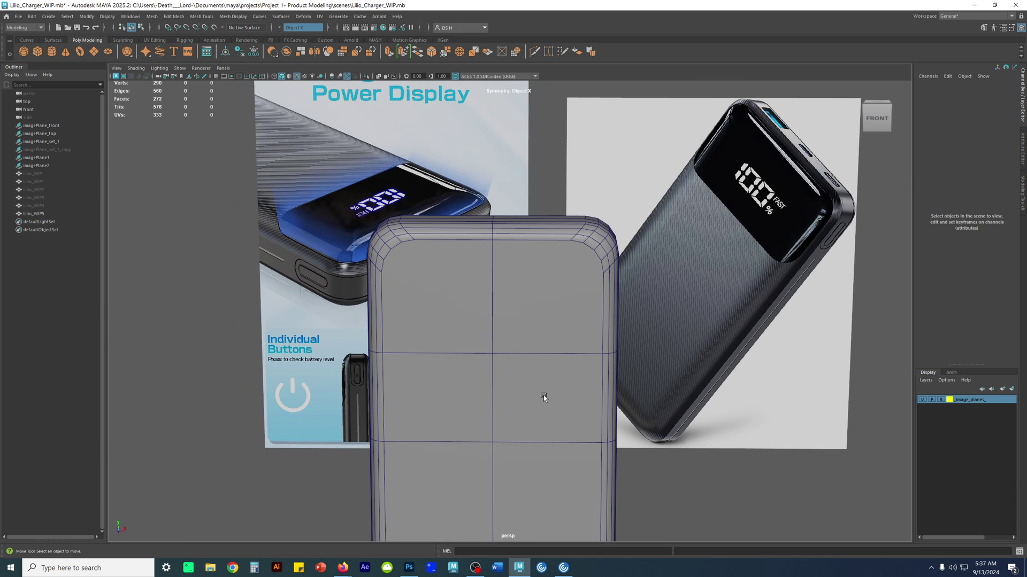
{"action": "key", "text": "ctrl+alt+s"}
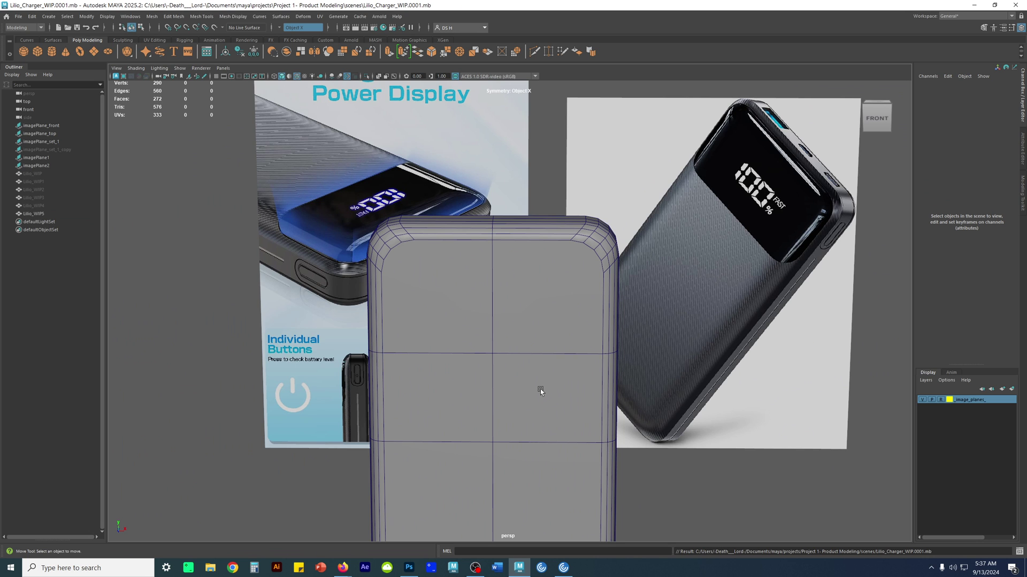
Select the two front faces above the body's upper slice and turn the symmetry off
{"action": "left_click_drag", "start_coordinate": [544, 413], "coordinate": [512, 394], "text": "alt"}
{"action": "middle_click_drag", "start_coordinate": [512, 395], "coordinate": [424, 344], "text": "alt"}
{"action": "scroll", "coordinate": [425, 344], "scroll_direction": "up", "scroll_amount": 2}
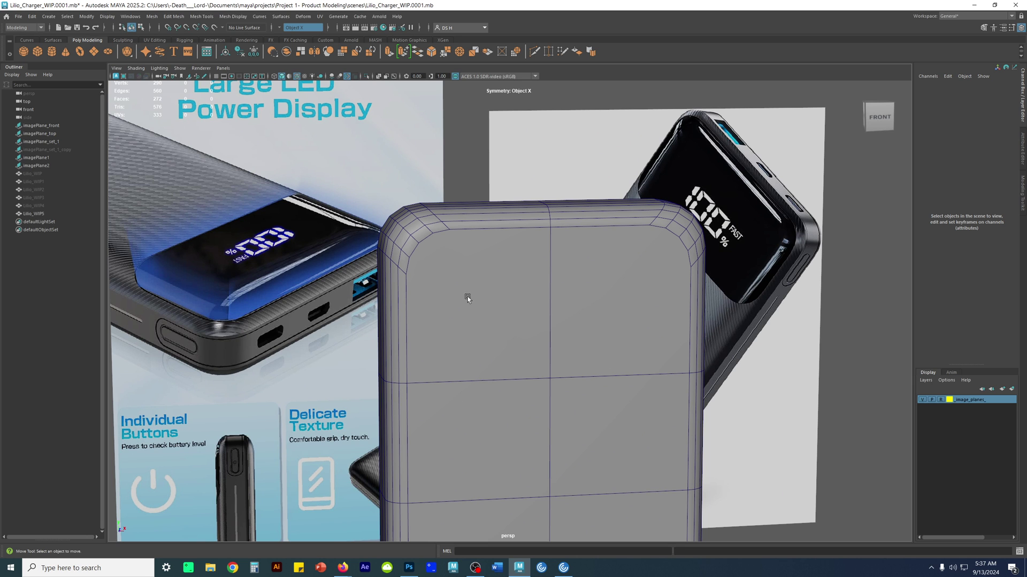
{"action": "scroll", "coordinate": [544, 321], "scroll_direction": "up", "scroll_amount": 4}
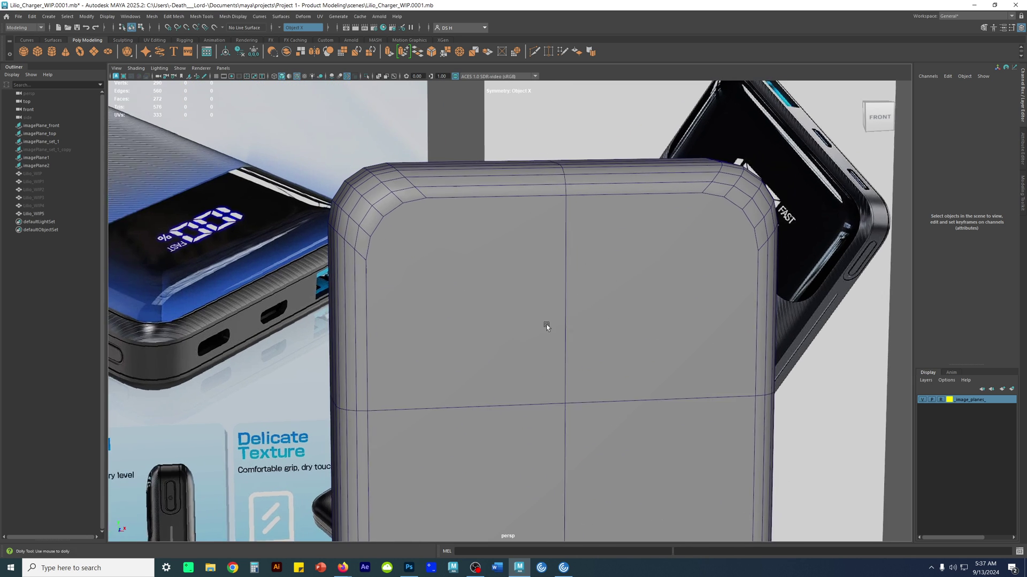
{"action": "left_click", "coordinate": [445, 240]}
{"action": "right_click_drag", "start_coordinate": [444, 236], "coordinate": [445, 272]}
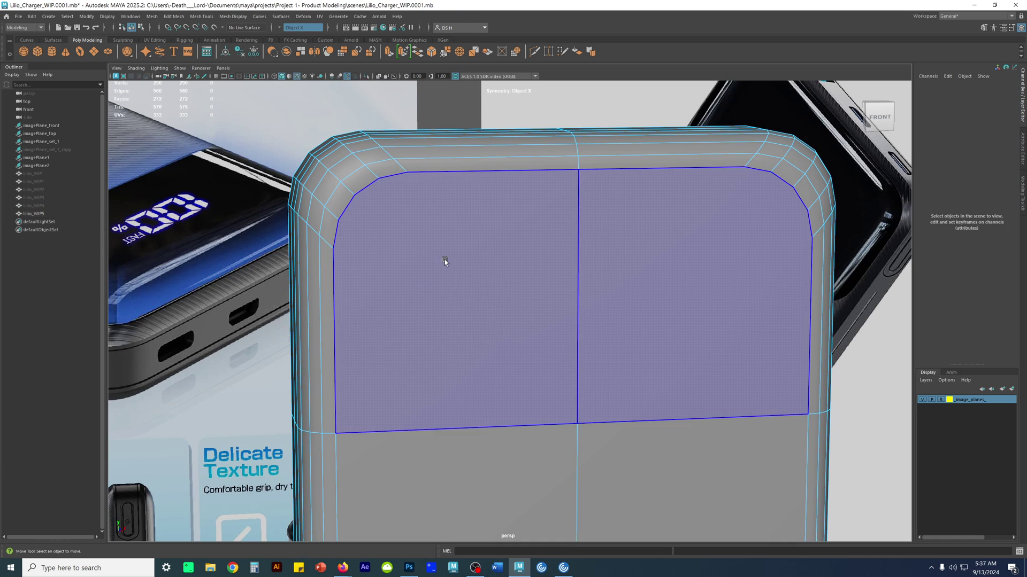
{"action": "left_click", "coordinate": [444, 259]}
{"action": "right_click_drag", "start_coordinate": [804, 383], "coordinate": [907, 144], "text": "alt"}
{"action": "left_click_drag", "start_coordinate": [609, 326], "coordinate": [830, 439], "text": "alt"}
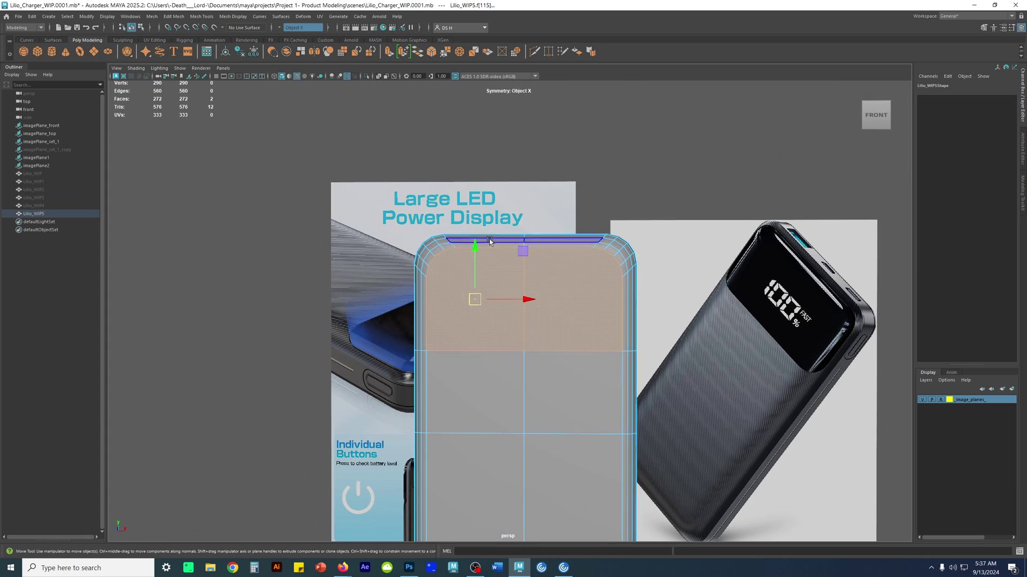
{"action": "left_click", "coordinate": [301, 28]}
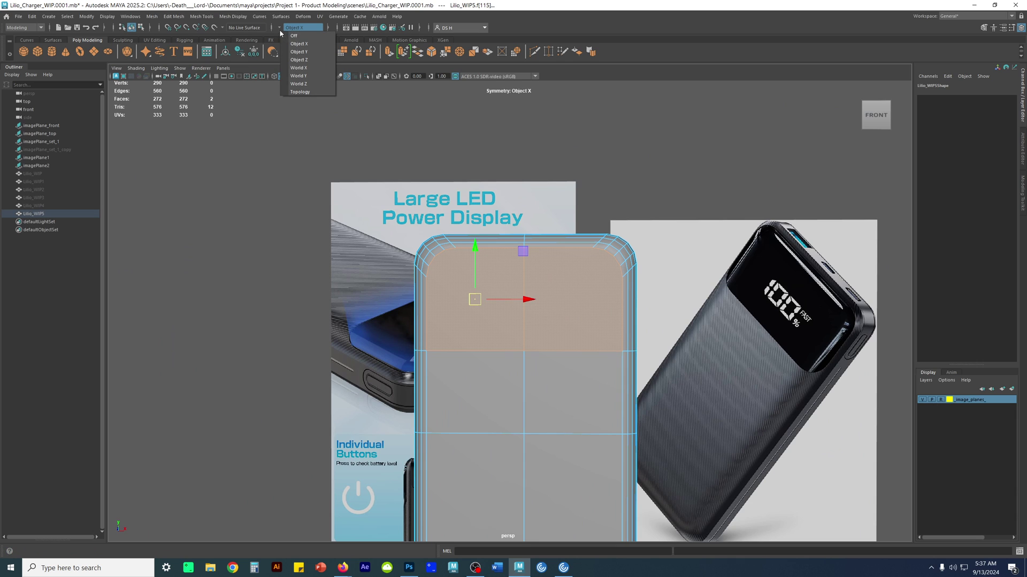
{"action": "left_click", "coordinate": [301, 37]}
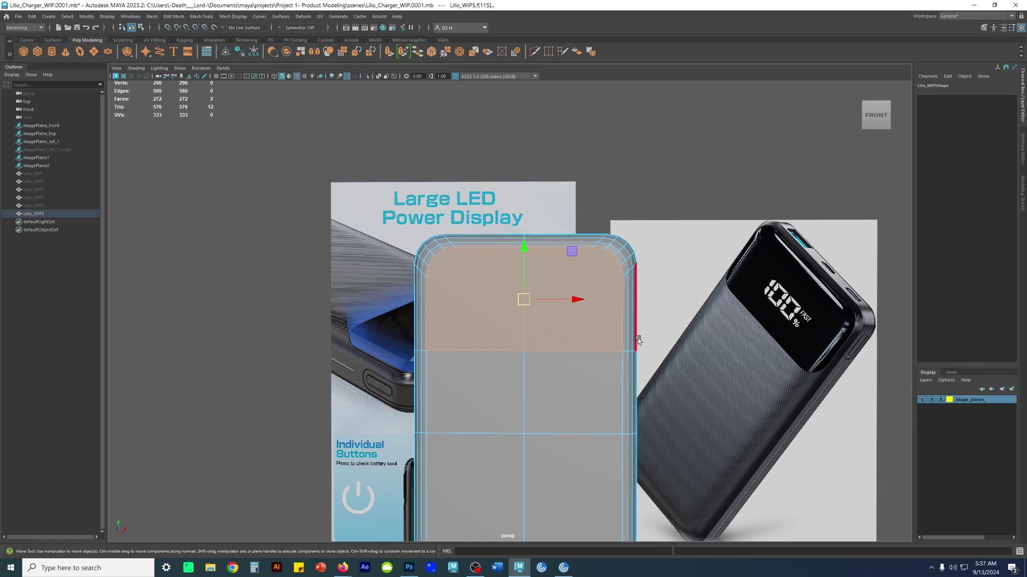
Compare the display's rounded lower corner in the reference image with the selected faces and the body's curved side
{"action": "left_click_drag", "start_coordinate": [454, 315], "coordinate": [471, 320], "text": "alt"}
{"action": "middle_click_drag", "start_coordinate": [553, 314], "coordinate": [299, 340], "text": "alt"}
{"action": "right_click_drag", "start_coordinate": [300, 341], "coordinate": [486, 348], "text": "alt"}
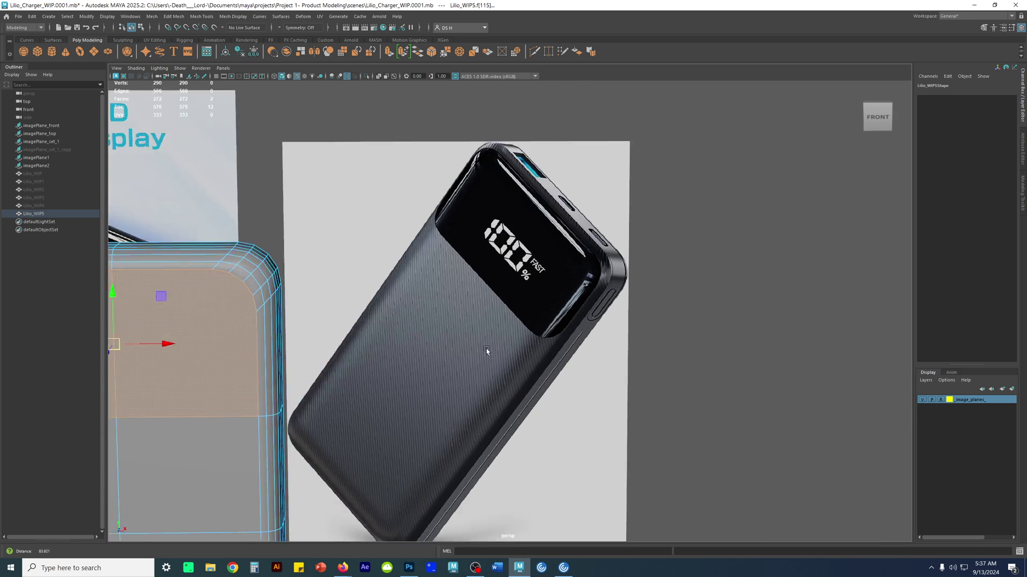
{"action": "scroll", "coordinate": [486, 348], "scroll_direction": "up", "scroll_amount": 3}
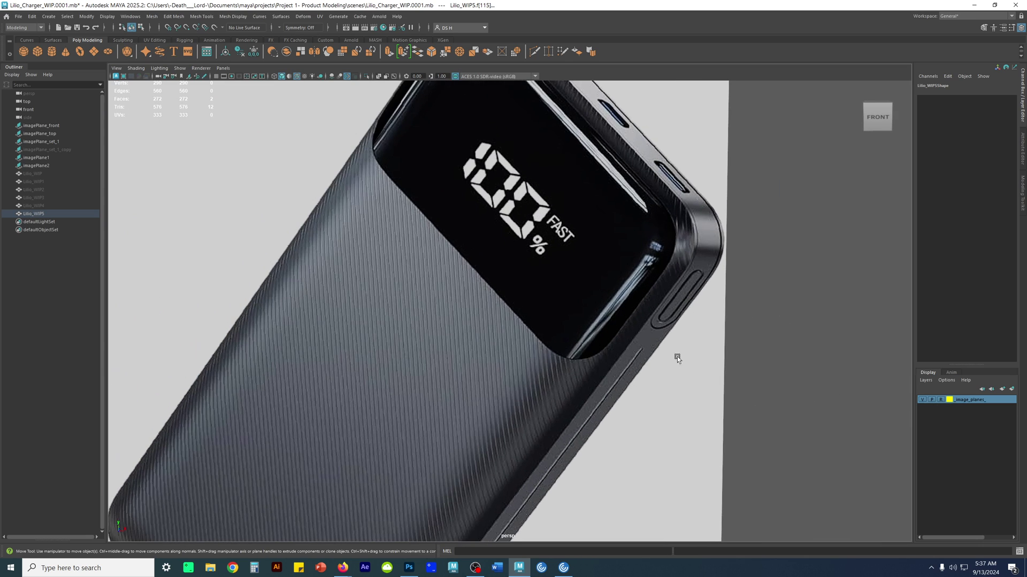
{"action": "scroll", "coordinate": [677, 357], "scroll_direction": "down", "scroll_amount": 5}
{"action": "scroll", "coordinate": [729, 409], "scroll_direction": "up", "scroll_amount": 5}
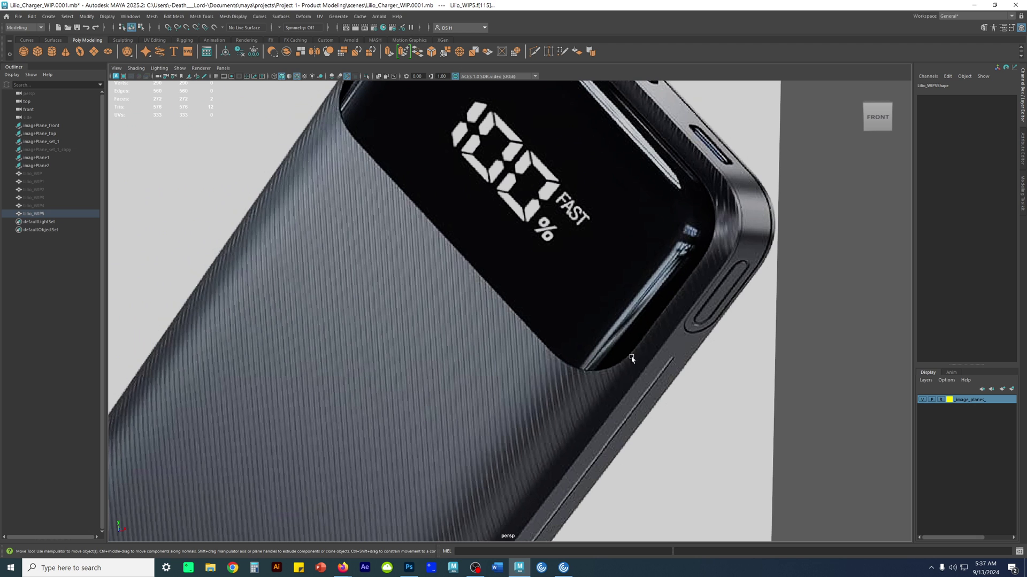
{"action": "right_click_drag", "start_coordinate": [620, 387], "coordinate": [208, 345], "text": "alt"}
{"action": "middle_click_drag", "start_coordinate": [208, 345], "coordinate": [495, 292], "text": "alt"}
{"action": "right_click_drag", "start_coordinate": [495, 291], "coordinate": [582, 369], "text": "alt"}
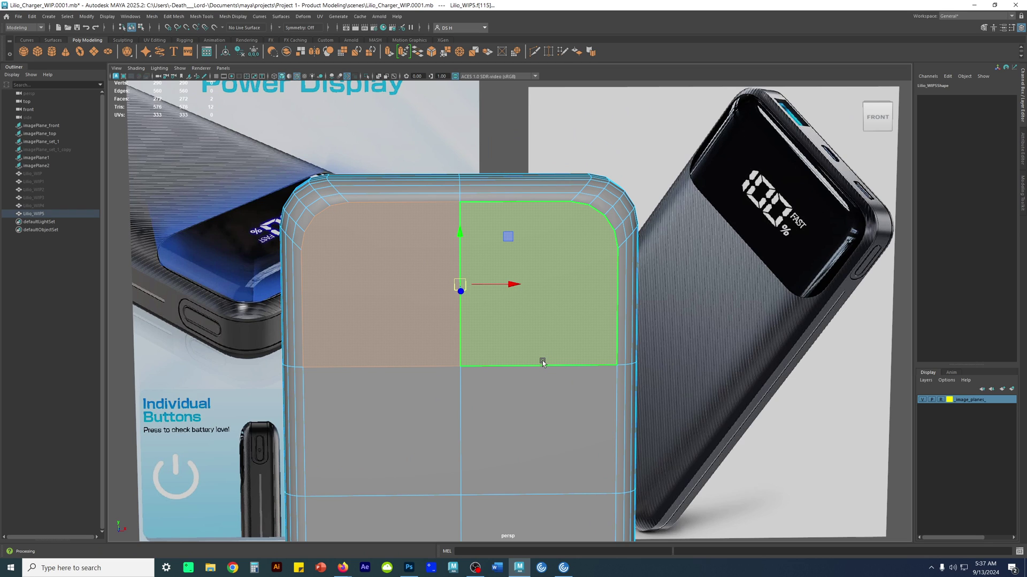
{"action": "left_click_drag", "start_coordinate": [542, 362], "coordinate": [593, 306], "text": "alt"}
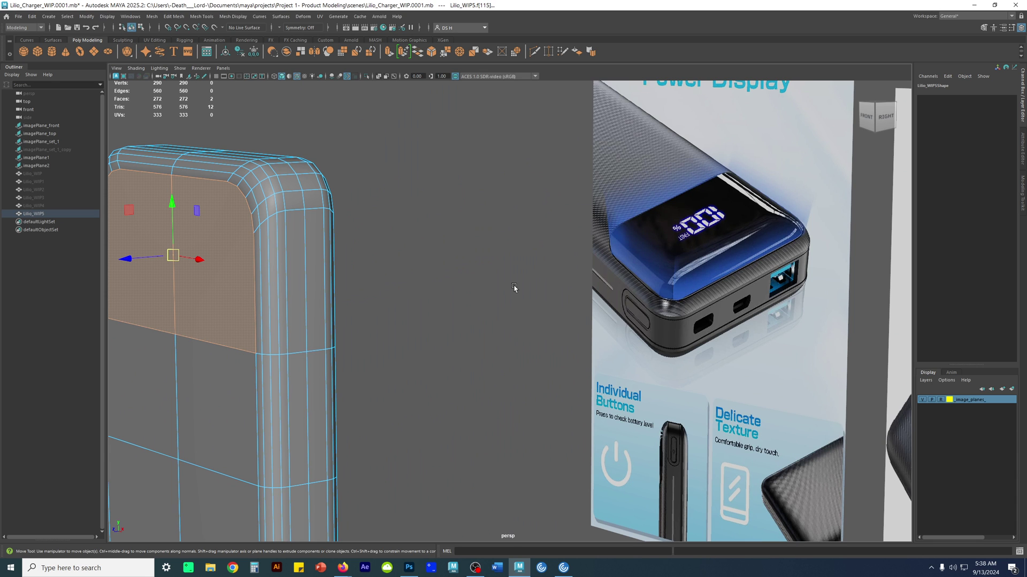
{"action": "middle_click_drag", "start_coordinate": [286, 309], "coordinate": [348, 342], "text": "alt"}
{"action": "right_click_drag", "start_coordinate": [348, 341], "coordinate": [313, 383], "text": "alt"}
{"action": "middle_click_drag", "start_coordinate": [313, 382], "coordinate": [428, 396], "text": "alt"}
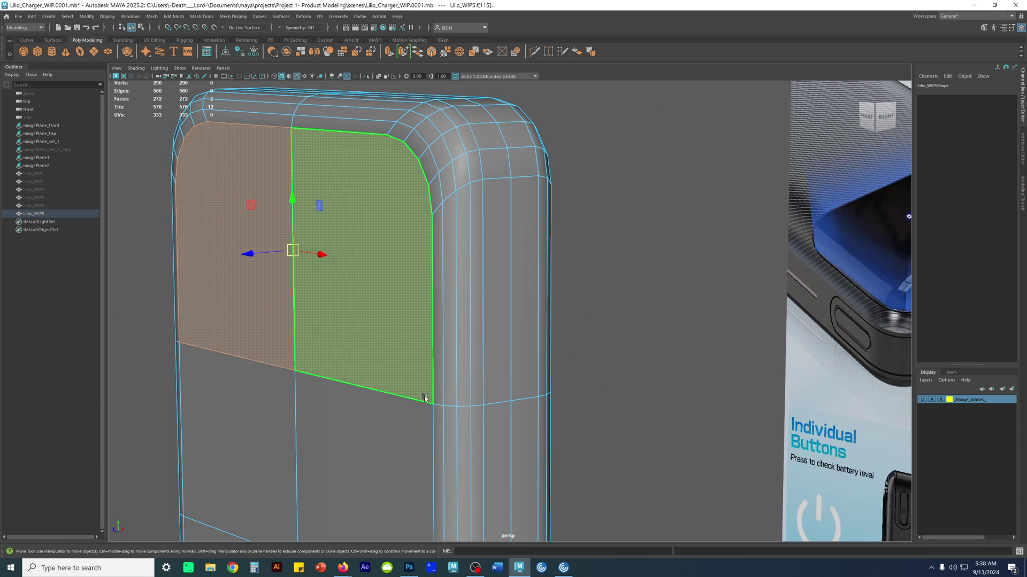
{"action": "left_click_drag", "start_coordinate": [431, 394], "coordinate": [496, 329], "text": "alt"}
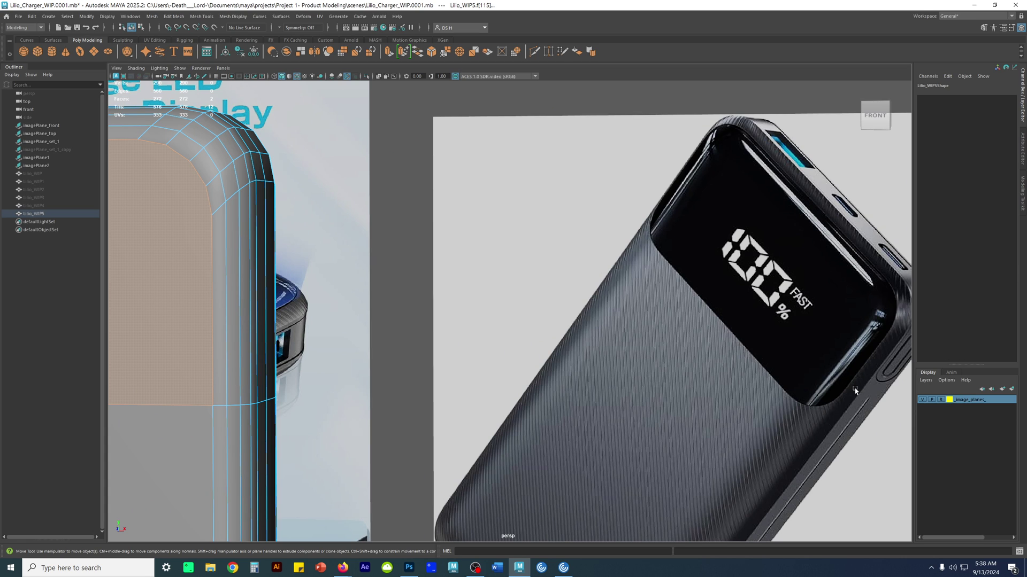
Turn off X-ray shading in the front view and compare the body's display area with the reference display's lower corner
{"action": "middle_click_drag", "start_coordinate": [386, 366], "coordinate": [645, 340], "text": "alt"}
{"action": "key", "text": "space"}
{"action": "key", "text": "space"}
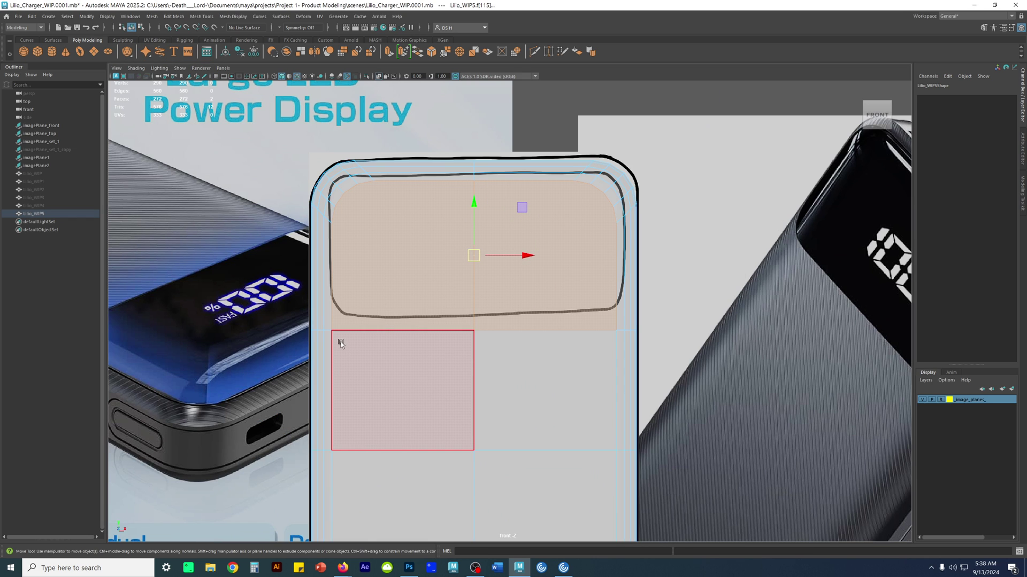
{"action": "left_click", "coordinate": [378, 77]}
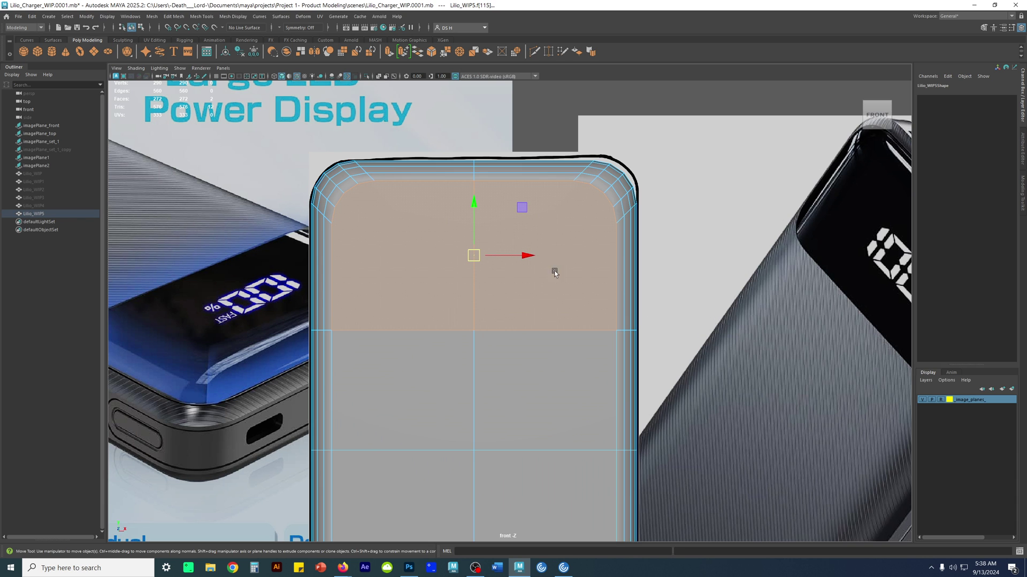
{"action": "scroll", "coordinate": [680, 282], "scroll_direction": "up", "scroll_amount": 4}
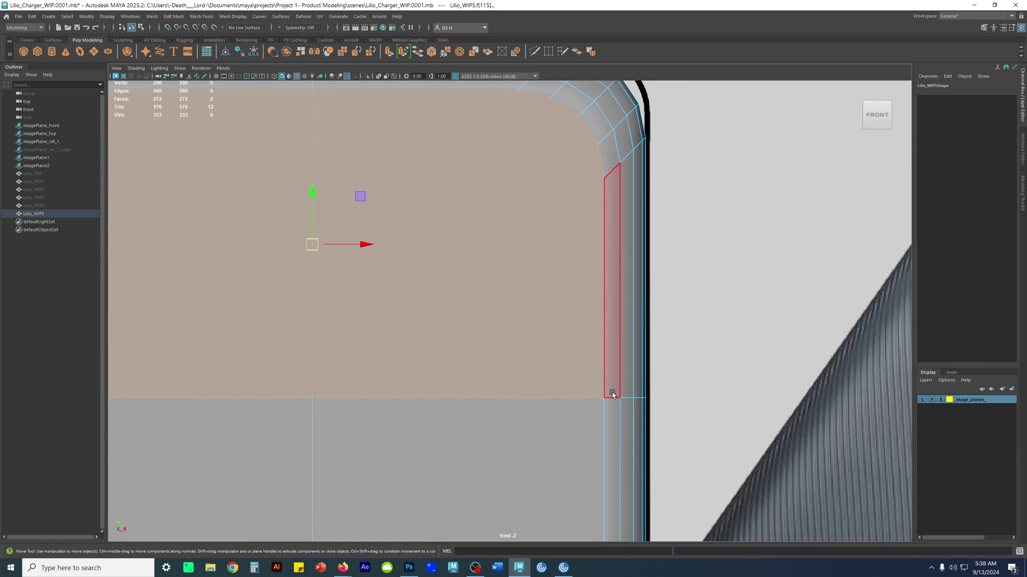
{"action": "middle_click_drag", "start_coordinate": [904, 327], "coordinate": [657, 322], "text": "alt"}
{"action": "scroll", "coordinate": [657, 324], "scroll_direction": "down", "scroll_amount": 4}
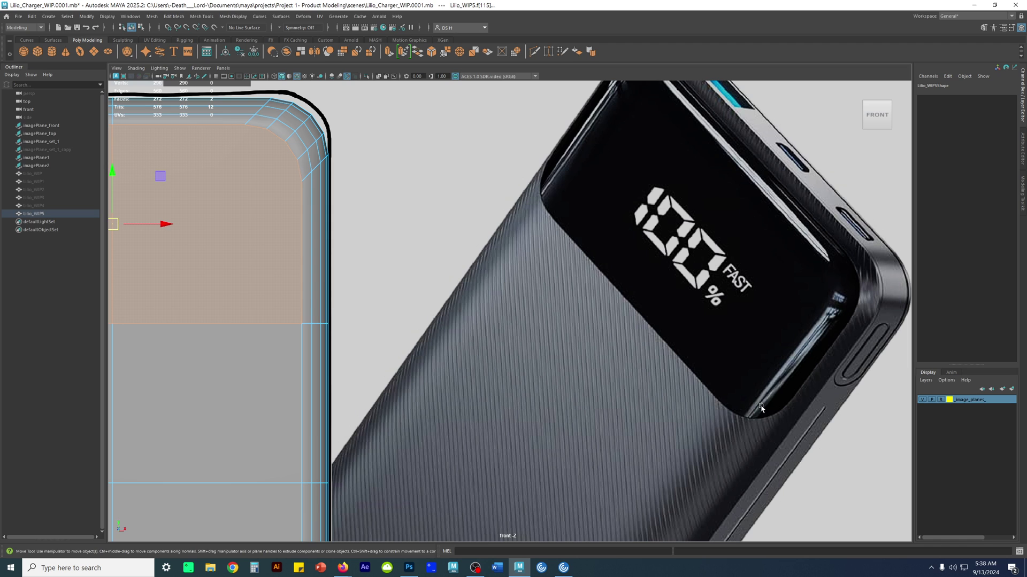
{"action": "middle_click_drag", "start_coordinate": [327, 306], "coordinate": [439, 324], "text": "alt"}
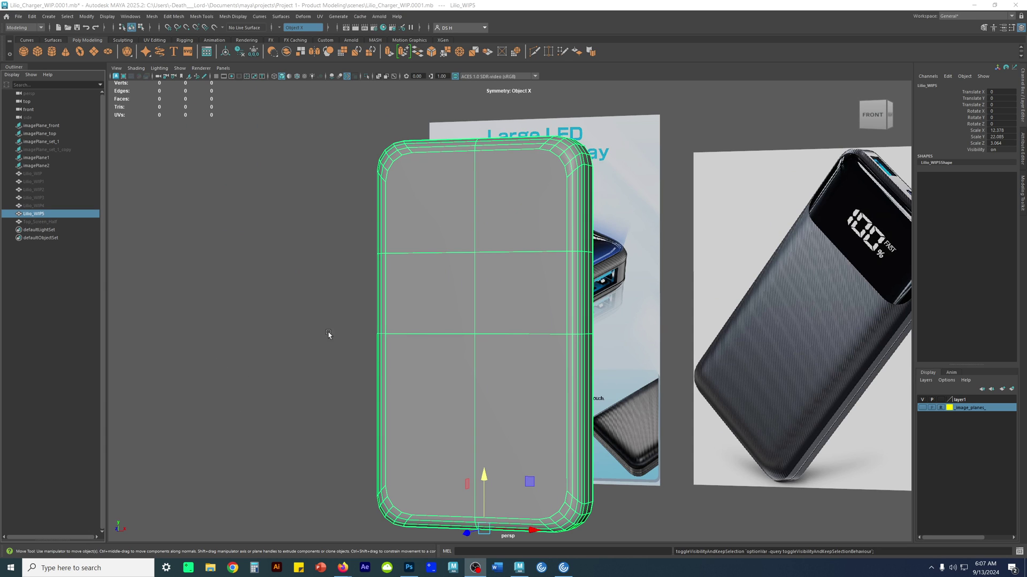
Deselect the body, unhide the Top_Screen_Half mesh and display wireframes on the shaded models
{"action": "middle_click_drag", "start_coordinate": [636, 310], "coordinate": [606, 252], "text": "alt"}
{"action": "left_click_drag", "start_coordinate": [605, 252], "coordinate": [580, 267], "text": "alt"}
{"action": "middle_click_drag", "start_coordinate": [548, 209], "coordinate": [474, 233], "text": "alt"}
{"action": "left_click", "coordinate": [711, 466]}
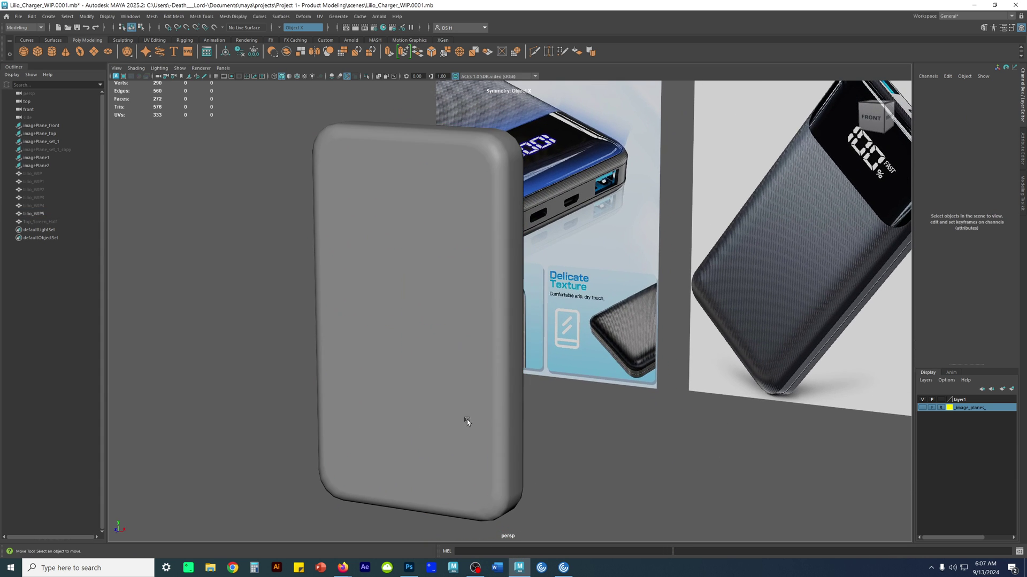
{"action": "left_click", "coordinate": [44, 222]}
{"action": "scroll", "coordinate": [230, 258], "scroll_direction": "up", "scroll_amount": 3}
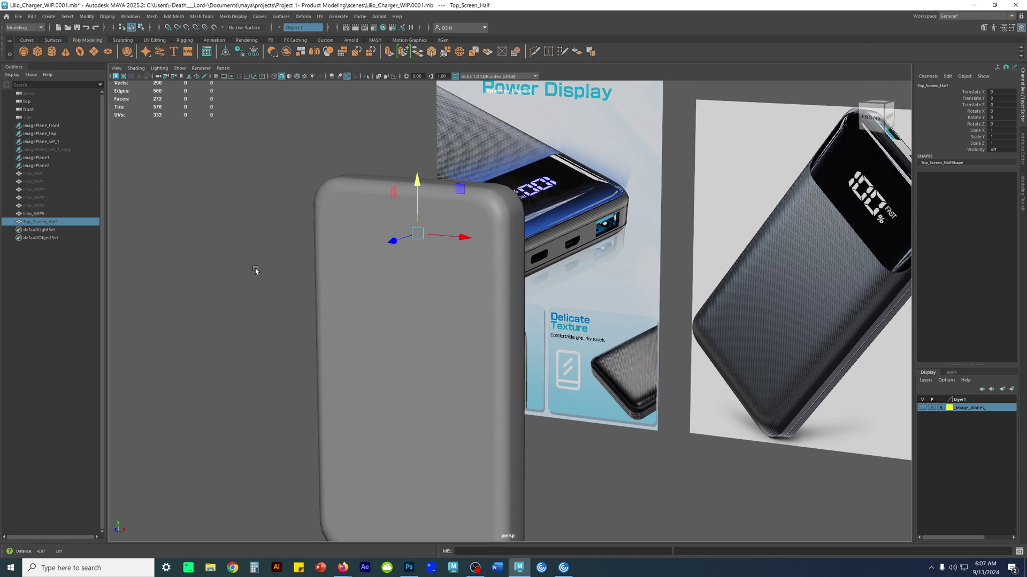
{"action": "key", "text": "shift+h"}
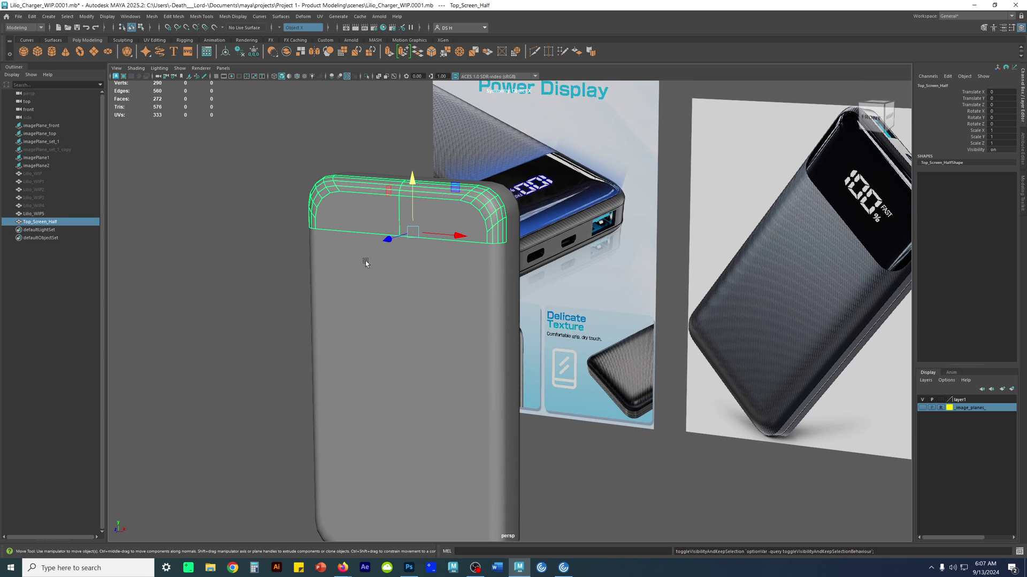
{"action": "key", "text": "alt+5"}
Move the Top_Screen_Half piece out beside the body's upper end, to about X 14.5, Y 0.3, Z -0.4
{"action": "middle_click_drag", "start_coordinate": [434, 209], "coordinate": [489, 267], "text": "alt"}
{"action": "left_click_drag", "start_coordinate": [489, 268], "coordinate": [517, 336], "text": "alt"}
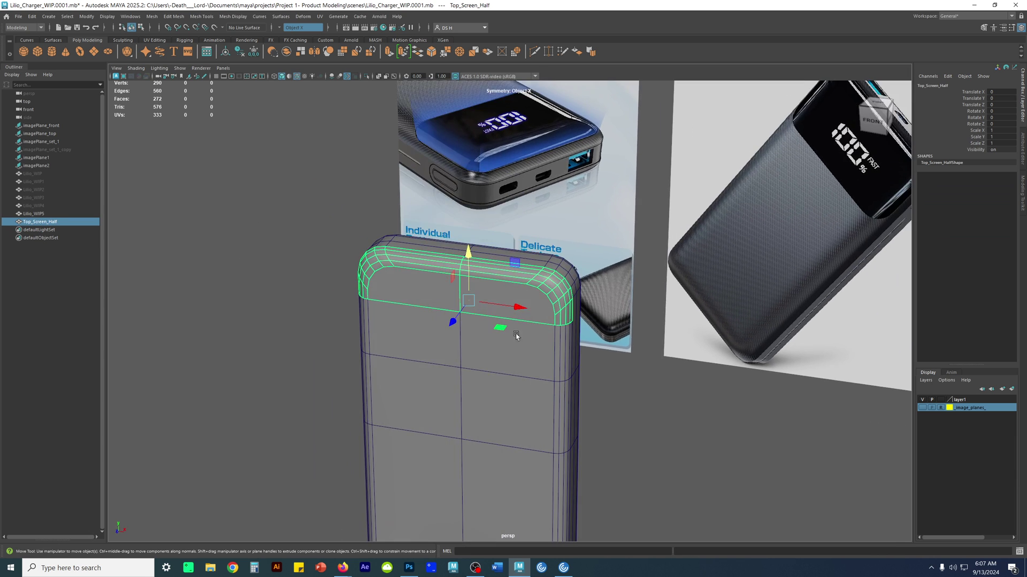
{"action": "left_click_drag", "start_coordinate": [468, 301], "coordinate": [750, 334]}
{"action": "left_click_drag", "start_coordinate": [711, 318], "coordinate": [546, 284], "text": "alt"}
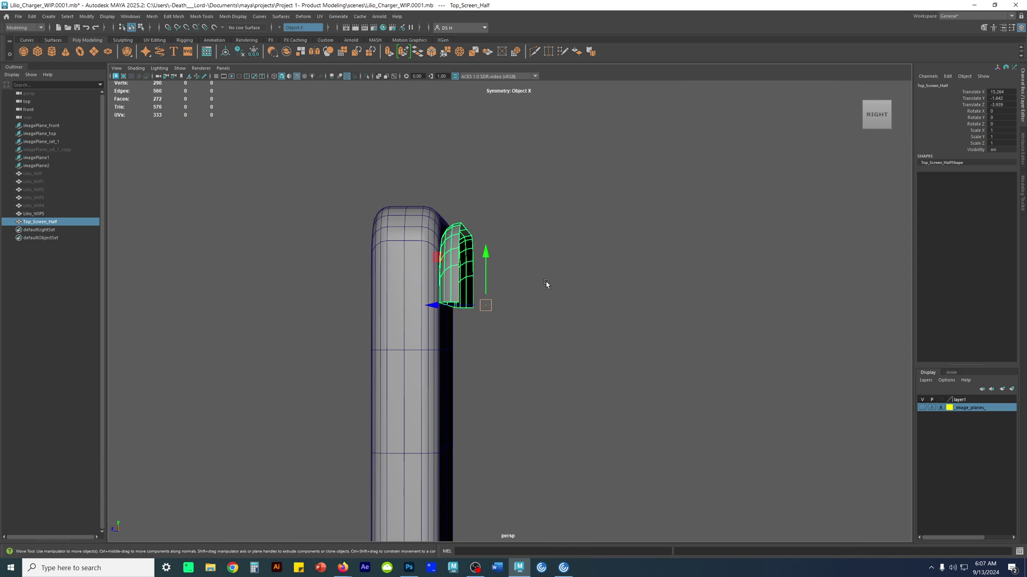
{"action": "left_click_drag", "start_coordinate": [488, 309], "coordinate": [404, 271]}
{"action": "left_click_drag", "start_coordinate": [415, 287], "coordinate": [444, 286], "text": "alt"}
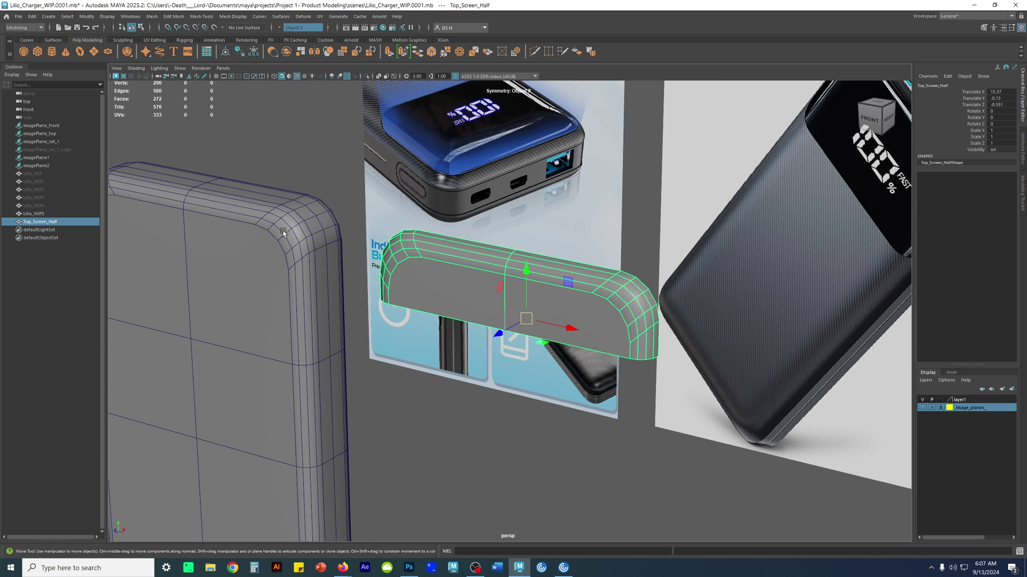
{"action": "middle_click_drag", "start_coordinate": [643, 337], "coordinate": [626, 312]}
{"action": "mouse_move", "coordinate": [526, 357]}
{"action": "left_mouse_down", "text": "alt"}
{"action": "mouse_move", "coordinate": [567, 357]}
{"action": "mouse_move", "coordinate": [537, 350]}
{"action": "left_mouse_up", "text": "alt"}
{"action": "mouse_move", "coordinate": [544, 262]}
{"action": "left_mouse_down"}
{"action": "mouse_move", "coordinate": [561, 268]}
{"action": "mouse_move", "coordinate": [535, 282]}
{"action": "mouse_move", "coordinate": [563, 268]}
{"action": "mouse_move", "coordinate": [538, 259]}
{"action": "left_mouse_up"}
{"action": "left_click_drag", "start_coordinate": [642, 260], "coordinate": [448, 285], "text": "alt"}
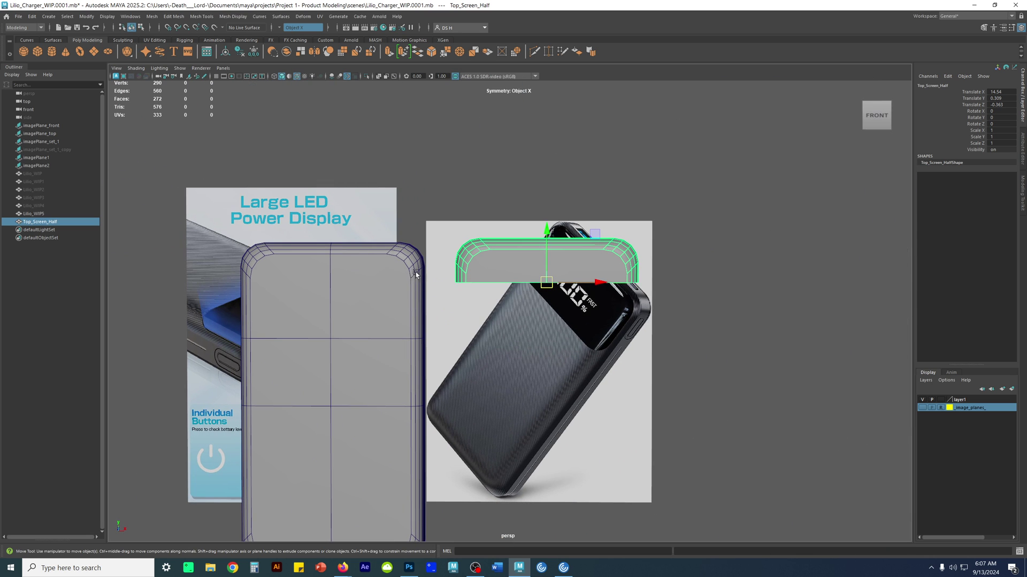
{"action": "scroll", "coordinate": [627, 297], "scroll_direction": "up", "scroll_amount": 2}
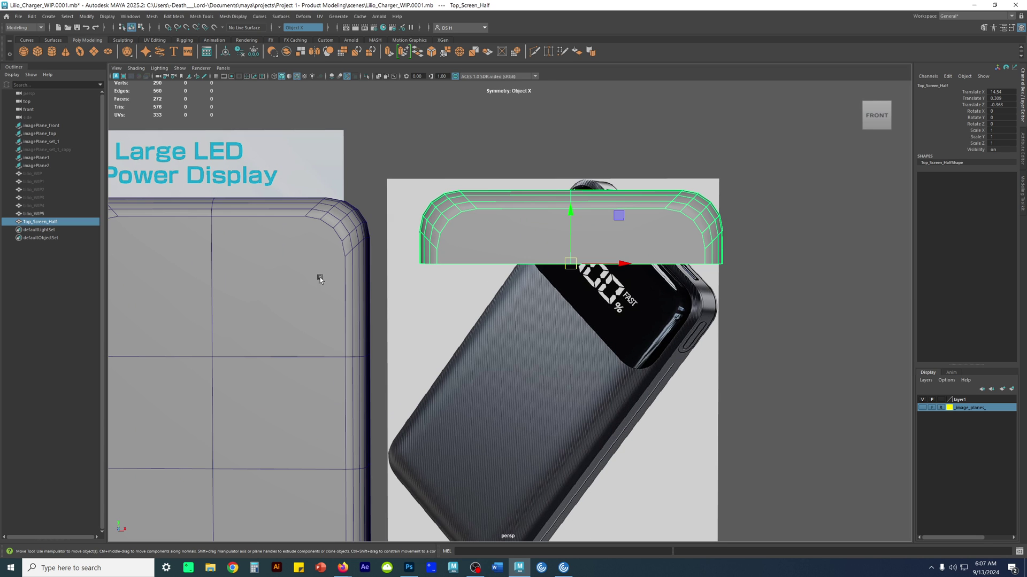
Undo the last move and unhiding of the Top_Screen_Half mesh and keep it hidden
{"action": "scroll", "coordinate": [333, 272], "scroll_direction": "down", "scroll_amount": 2}
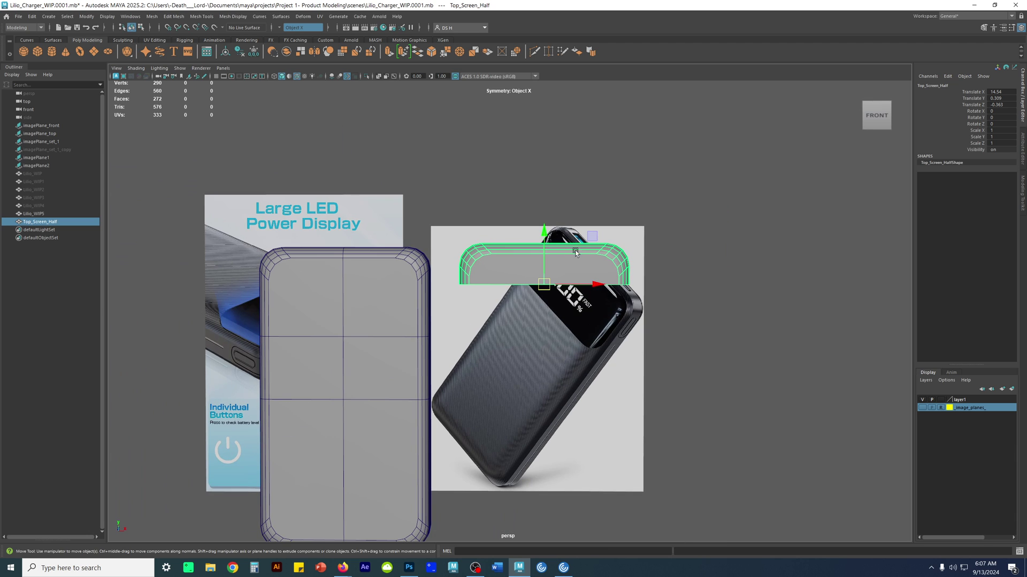
{"action": "key", "text": "ctrl+z"}
{"action": "key", "text": "ctrl+z"}
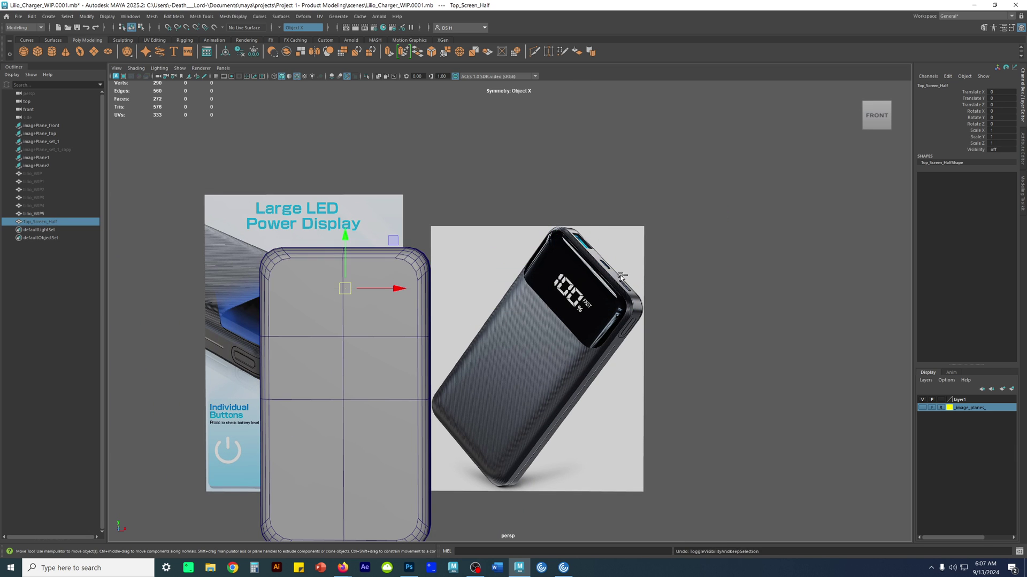
{"action": "key", "text": "ctrl+h"}
Reorder the hidden Top_Screen_Half mesh in the scene list to sit just above imagePlane_front
{"action": "left_click", "coordinate": [34, 213]}
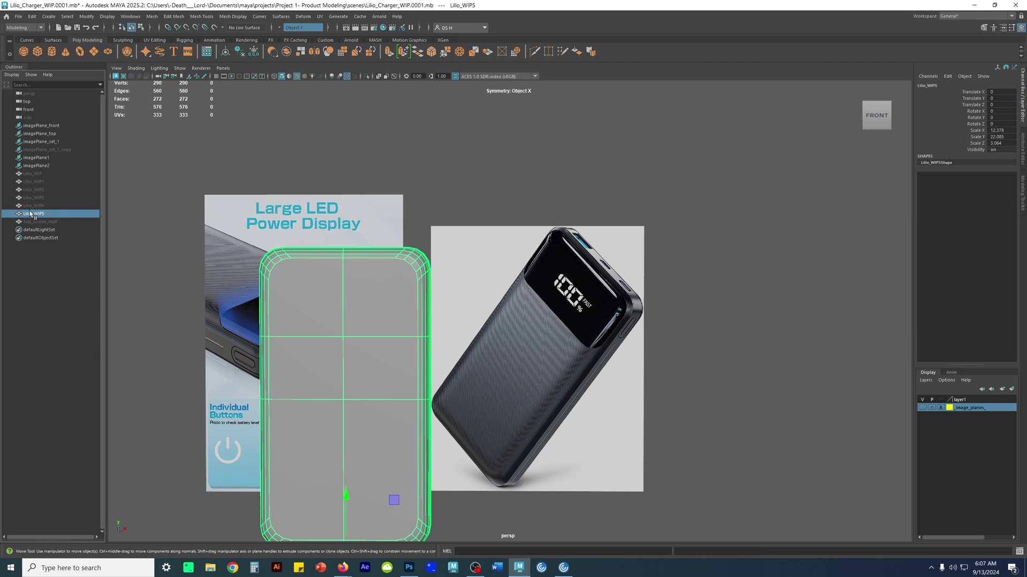
{"action": "left_click", "coordinate": [47, 222]}
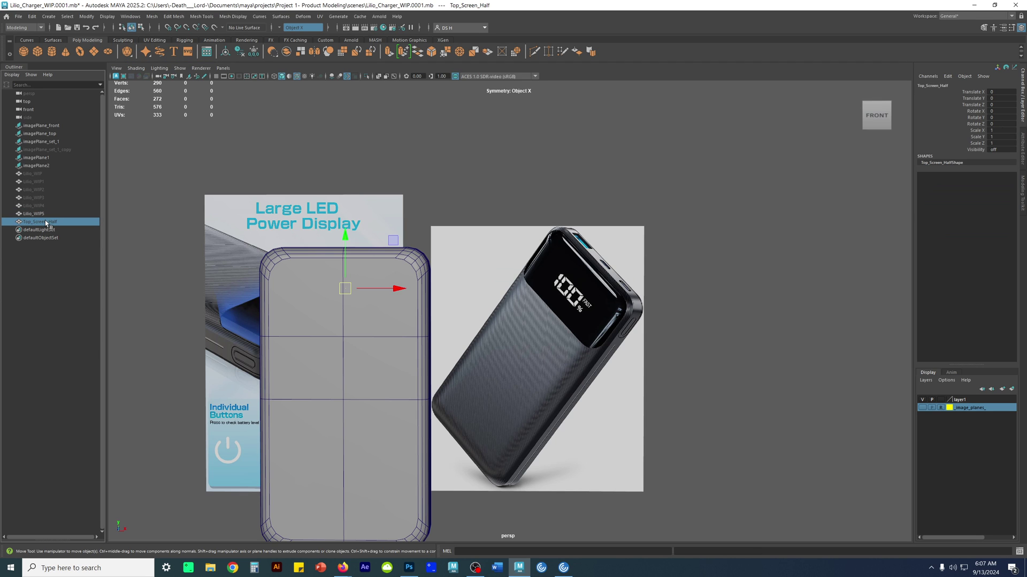
{"action": "left_click_drag", "start_coordinate": [45, 220], "coordinate": [49, 123]}
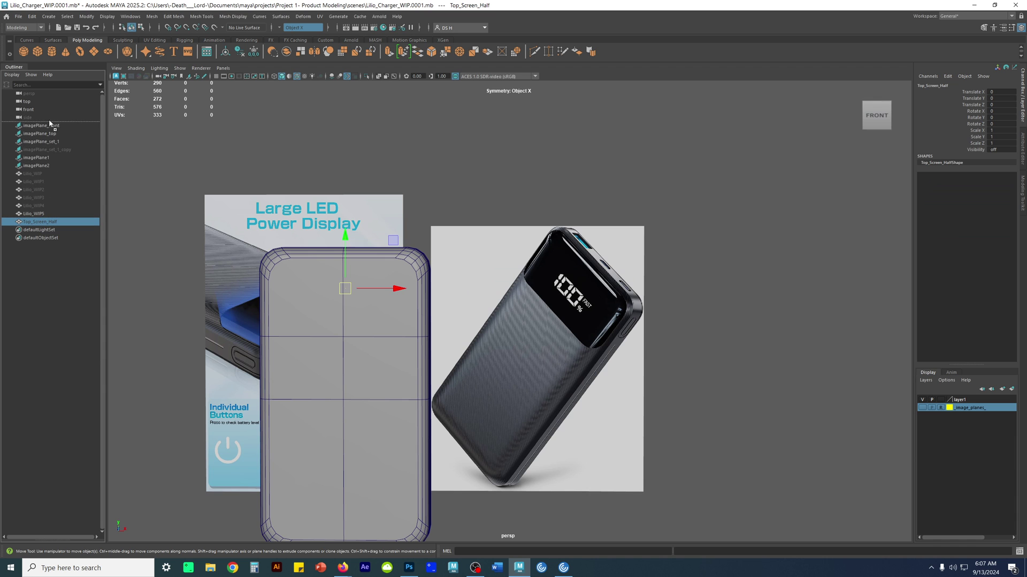
{"action": "middle_click_drag", "start_coordinate": [48, 122], "coordinate": [51, 124]}
{"action": "left_click", "coordinate": [40, 409]}
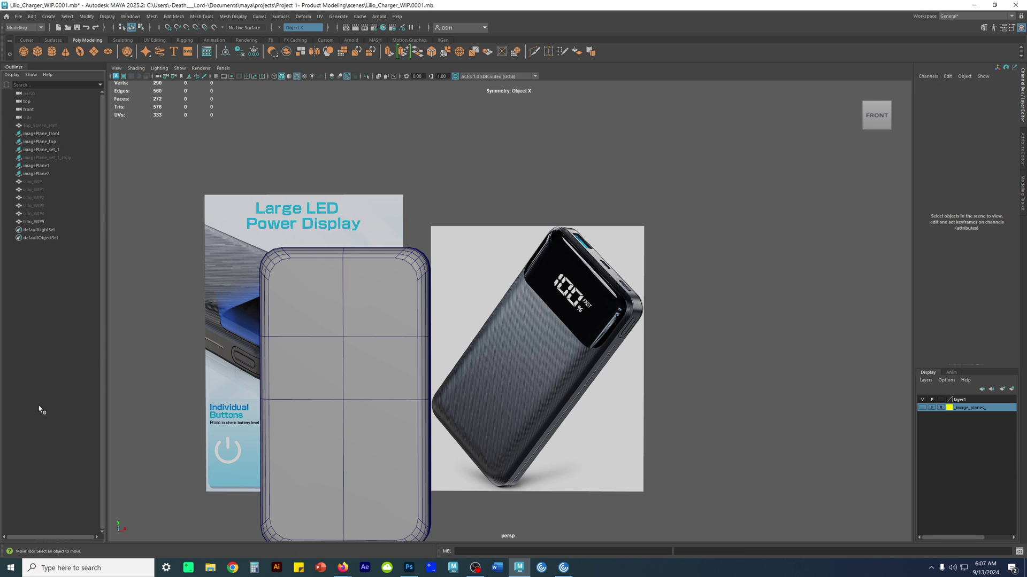
Duplicate the Lilio_WIP5 body, hide the original and select the Lilio_WIP6 copy
{"action": "left_click", "coordinate": [44, 222]}
{"action": "left_click_drag", "start_coordinate": [514, 289], "coordinate": [553, 314], "text": "alt"}
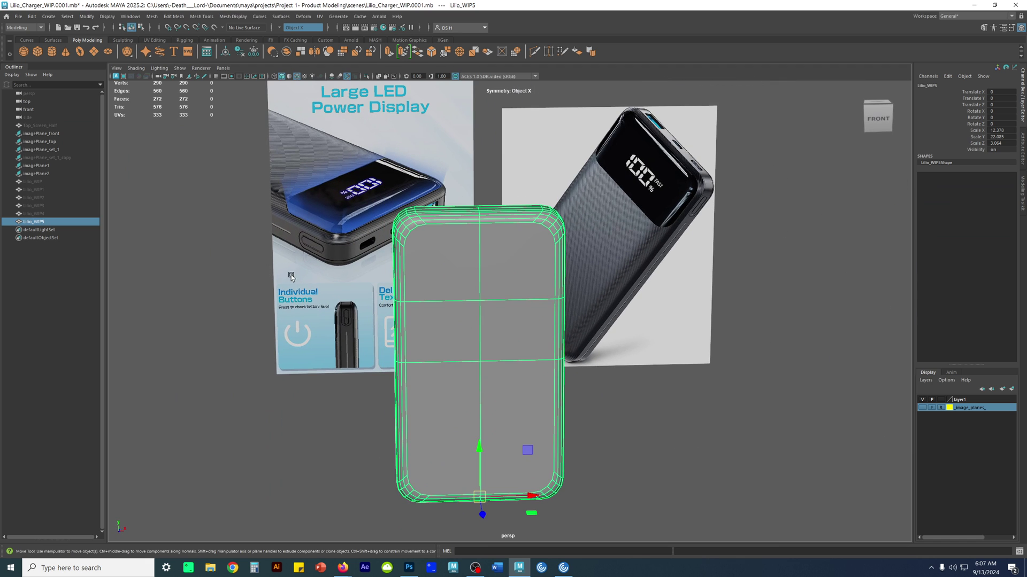
{"action": "key", "text": "ctrl+d"}
{"action": "left_click", "coordinate": [33, 221]}
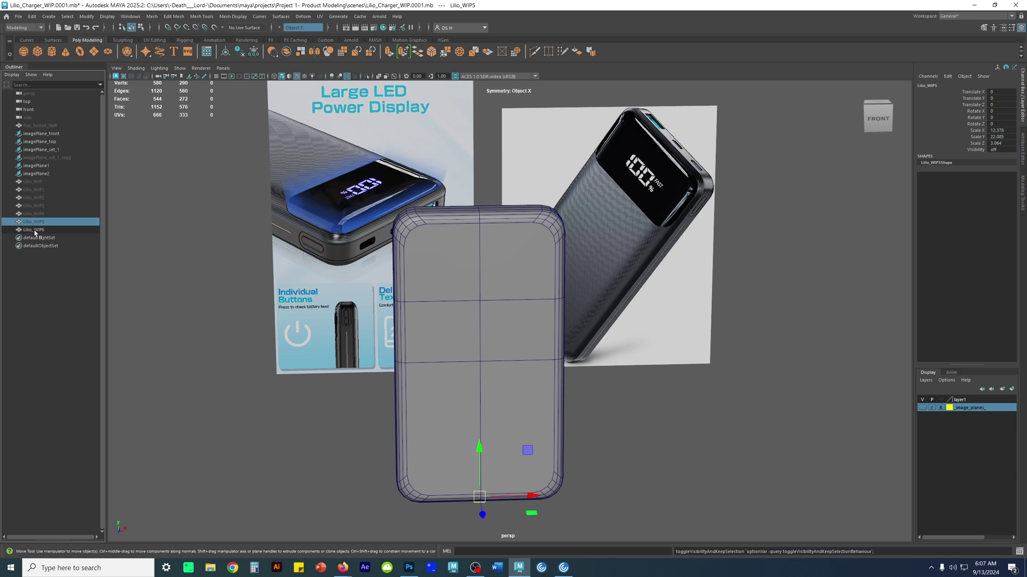
{"action": "left_click", "coordinate": [34, 230]}
Delete all faces of the Lilio_WIP6 copy below its upper horizontal edge loop
{"action": "left_click_drag", "start_coordinate": [486, 301], "coordinate": [441, 292], "text": "alt"}
{"action": "right_click_drag", "start_coordinate": [440, 238], "coordinate": [441, 258]}
{"action": "left_click_drag", "start_coordinate": [449, 256], "coordinate": [434, 251], "text": "alt"}
{"action": "scroll", "coordinate": [449, 326], "scroll_direction": "down", "scroll_amount": 2}
{"action": "left_click_drag", "start_coordinate": [455, 336], "coordinate": [423, 338], "text": "alt"}
{"action": "left_click", "coordinate": [272, 309]}
{"action": "left_click_drag", "start_coordinate": [296, 301], "coordinate": [752, 527]}
{"action": "left_click_drag", "start_coordinate": [696, 433], "coordinate": [556, 401], "text": "alt"}
{"action": "key", "text": "Delete"}
Delete the back-half faces of the remaining upper section, leaving only its front shell
{"action": "left_click_drag", "start_coordinate": [433, 396], "coordinate": [511, 355], "text": "alt"}
{"action": "key", "text": "space"}
{"action": "key", "text": "space"}
{"action": "scroll", "coordinate": [711, 385], "scroll_direction": "up", "scroll_amount": 3}
{"action": "left_click_drag", "start_coordinate": [711, 518], "coordinate": [548, 131]}
{"action": "key", "text": "space"}
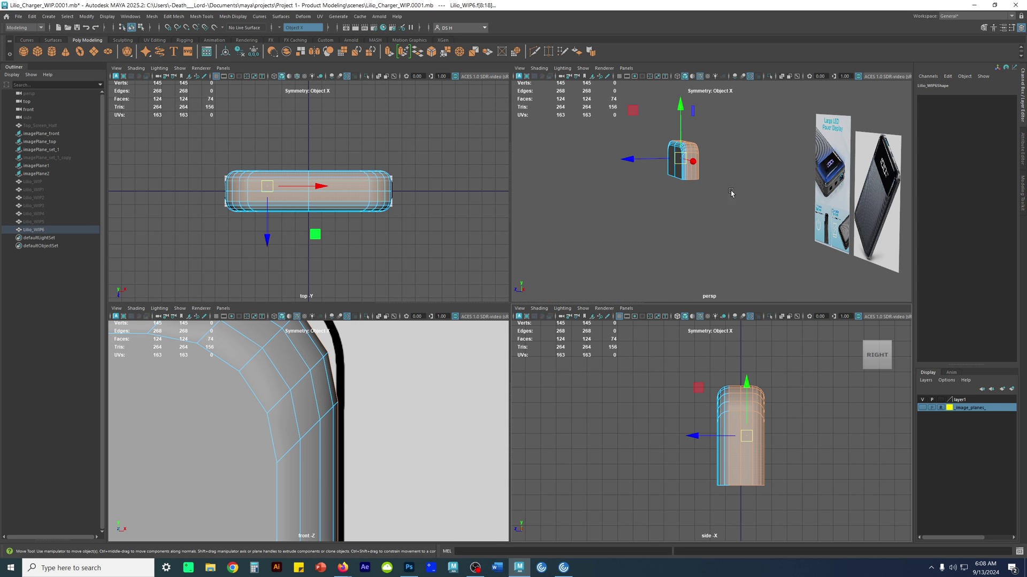
{"action": "key", "text": "space"}
{"action": "left_click_drag", "start_coordinate": [639, 193], "coordinate": [627, 291], "text": "alt"}
{"action": "left_click_drag", "start_coordinate": [719, 196], "coordinate": [542, 288], "text": "alt"}
{"action": "key", "text": "Delete"}
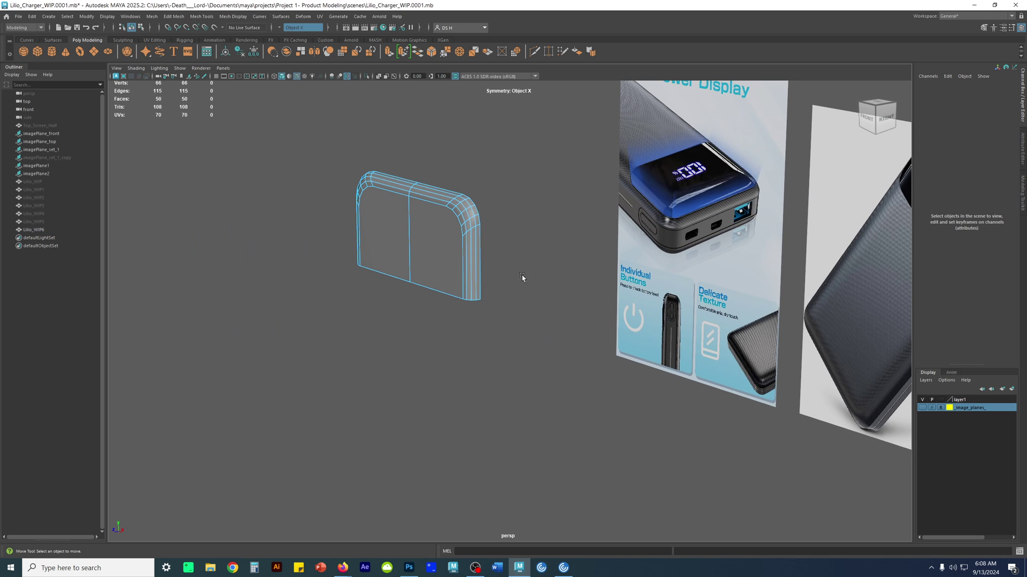
Raise the front shell's bottom row of vertices to about mid-height of the sketched display outline in the front view
{"action": "middle_click_drag", "start_coordinate": [523, 279], "coordinate": [518, 293], "text": "alt"}
{"action": "right_click_drag", "start_coordinate": [519, 293], "coordinate": [590, 338], "text": "alt"}
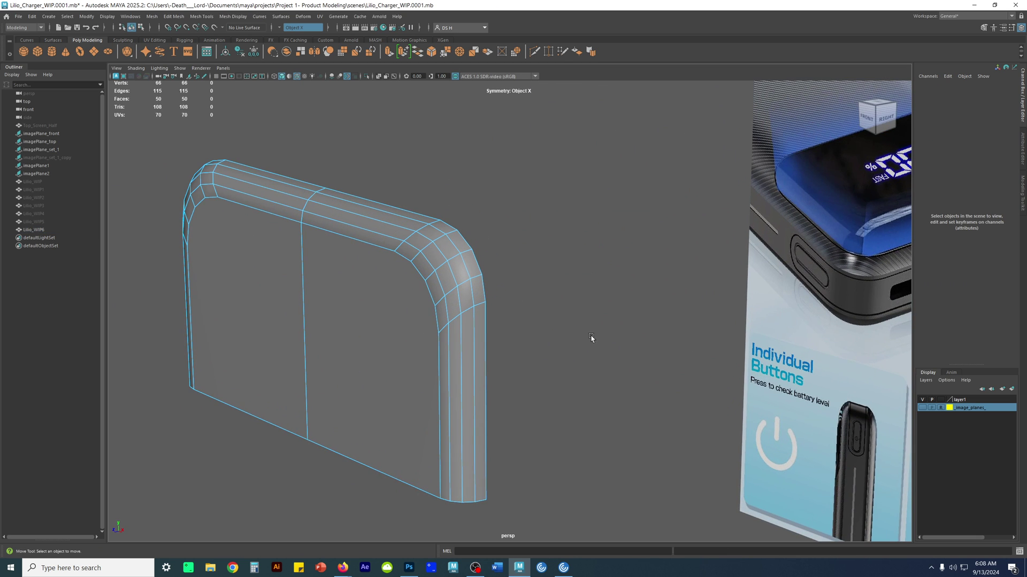
{"action": "left_click", "coordinate": [343, 319]}
{"action": "left_click_drag", "start_coordinate": [449, 321], "coordinate": [618, 300], "text": "alt"}
{"action": "key", "text": "F8"}
{"action": "right_click_drag", "start_coordinate": [618, 300], "coordinate": [473, 297], "text": "alt"}
{"action": "left_click_drag", "start_coordinate": [474, 296], "coordinate": [511, 284], "text": "alt"}
{"action": "right_click_drag", "start_coordinate": [557, 282], "coordinate": [266, 277]}
{"action": "left_click_drag", "start_coordinate": [266, 278], "coordinate": [969, 432]}
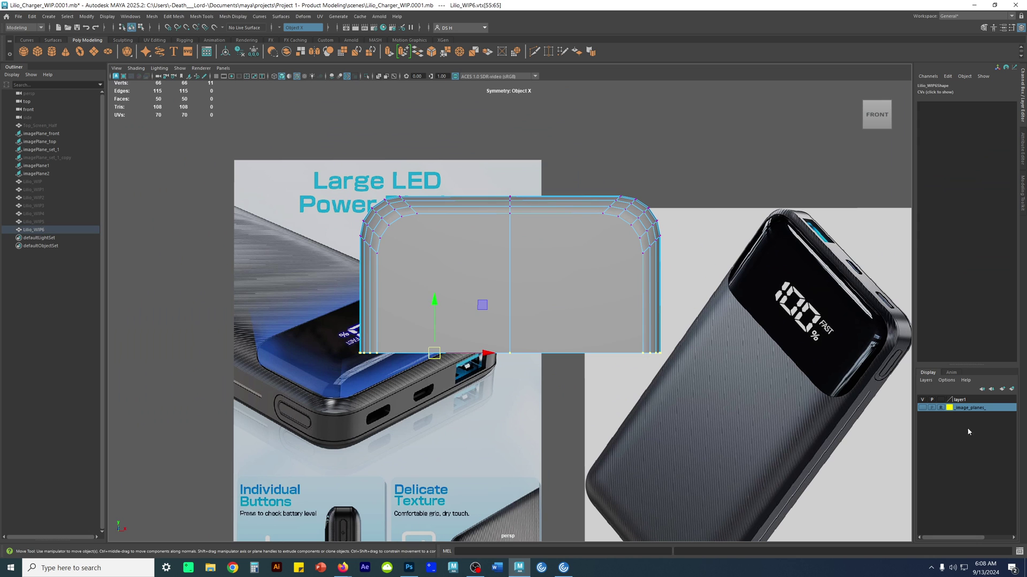
{"action": "left_click_drag", "start_coordinate": [481, 354], "coordinate": [444, 354], "text": "alt"}
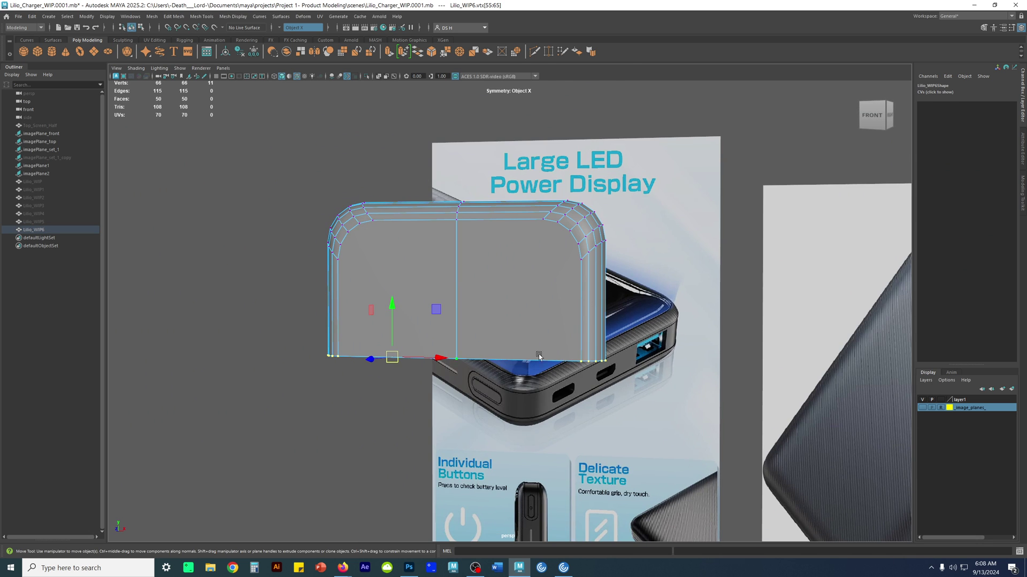
{"action": "key", "text": "space"}
{"action": "key", "text": "space"}
{"action": "scroll", "coordinate": [500, 373], "scroll_direction": "up", "scroll_amount": 3}
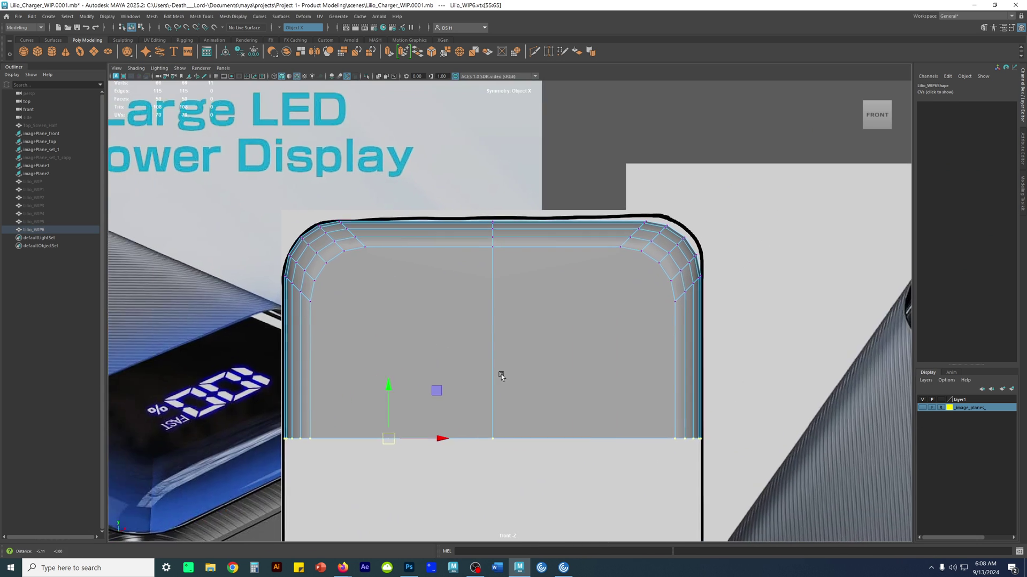
{"action": "key", "text": "5"}
{"action": "key", "text": "4"}
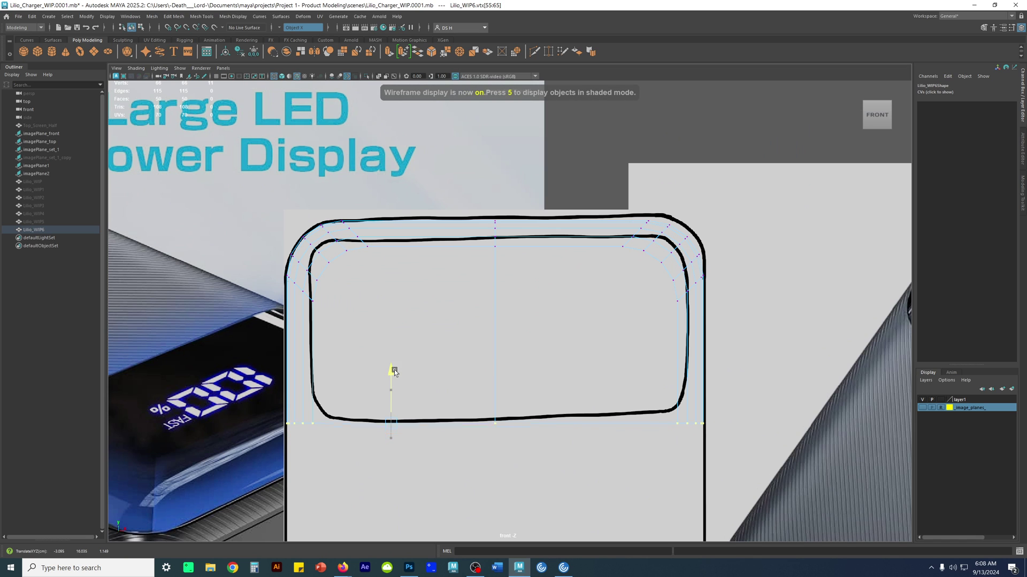
{"action": "left_click_drag", "start_coordinate": [391, 375], "coordinate": [451, 280]}
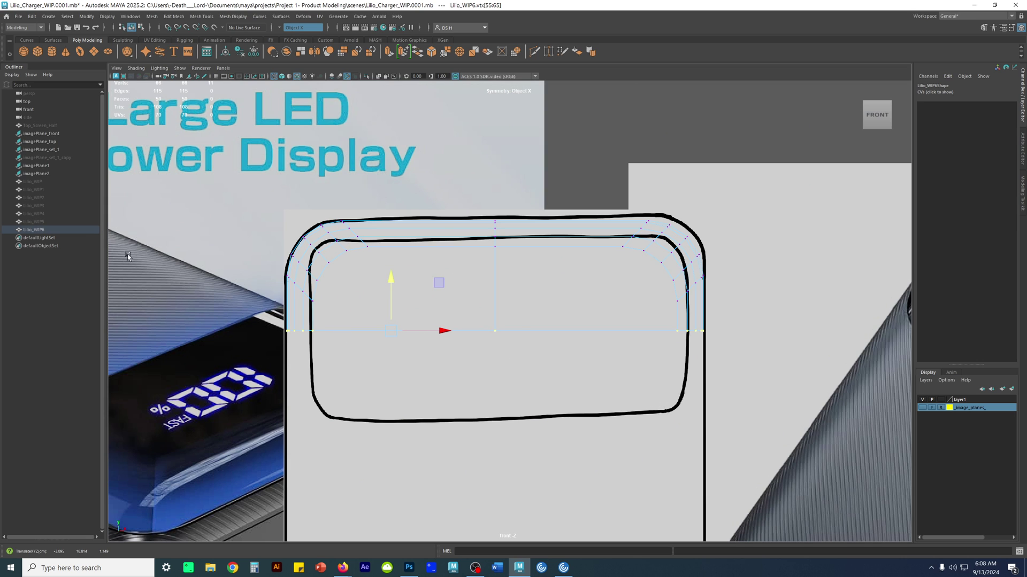
Compare the shell with the temporarily shown Top_Screen_Half mesh and raise the shell's bottom vertices slightly to match its lower edge
{"action": "left_click", "coordinate": [40, 125]}
{"action": "middle_click_drag", "start_coordinate": [458, 273], "coordinate": [441, 278], "text": "alt"}
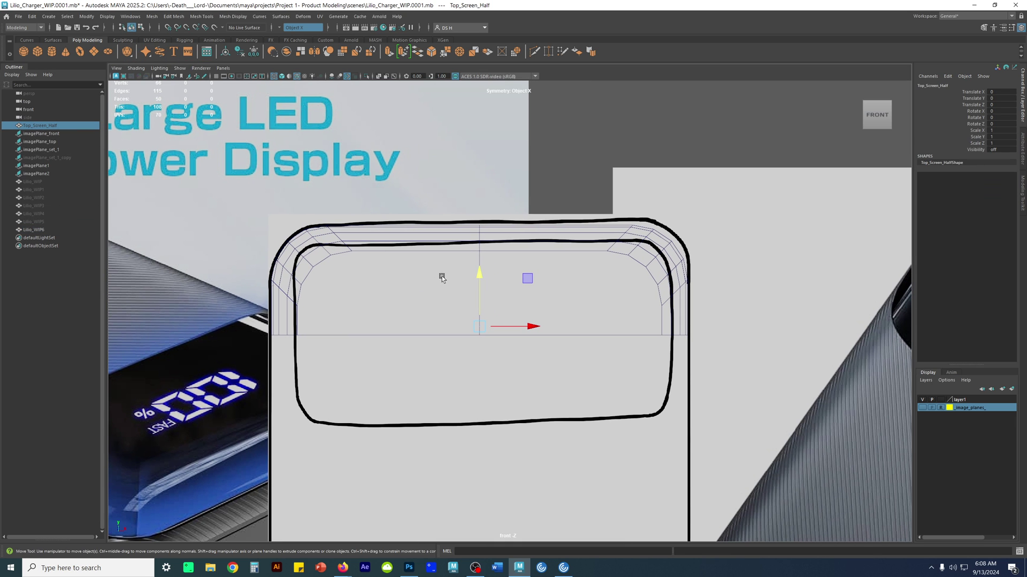
{"action": "key", "text": "h"}
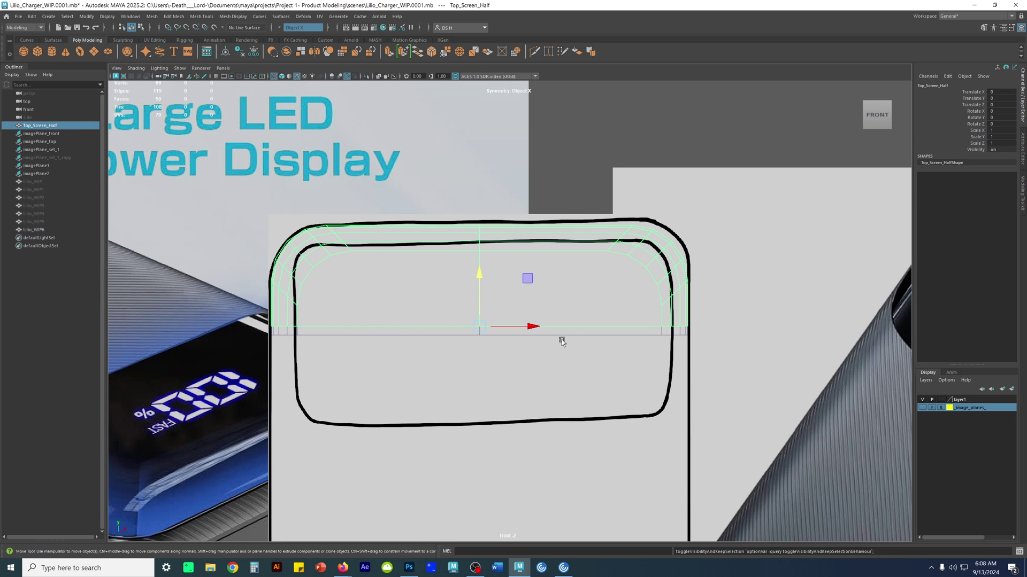
{"action": "scroll", "coordinate": [665, 328], "scroll_direction": "up", "scroll_amount": 3}
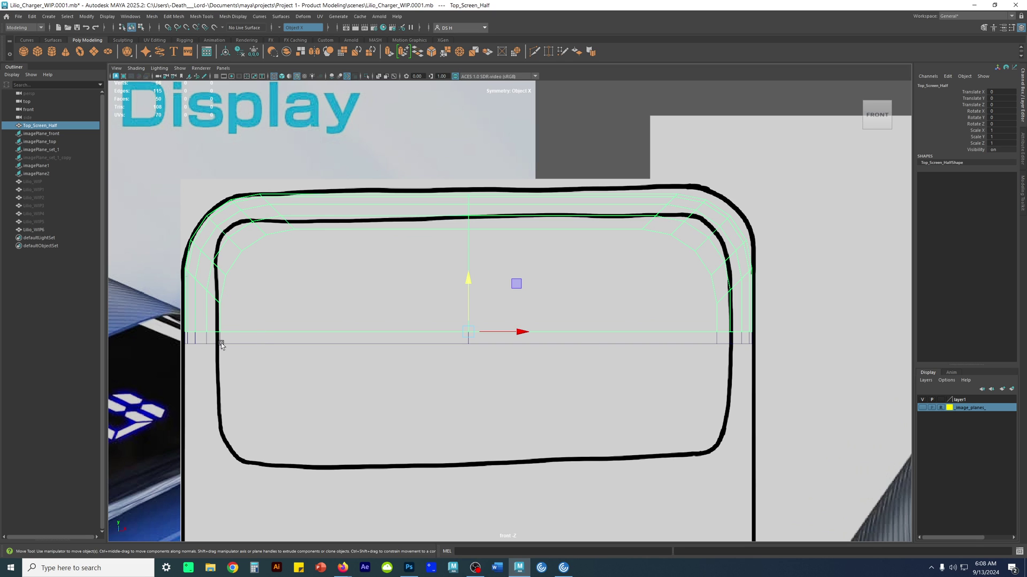
{"action": "key", "text": "h"}
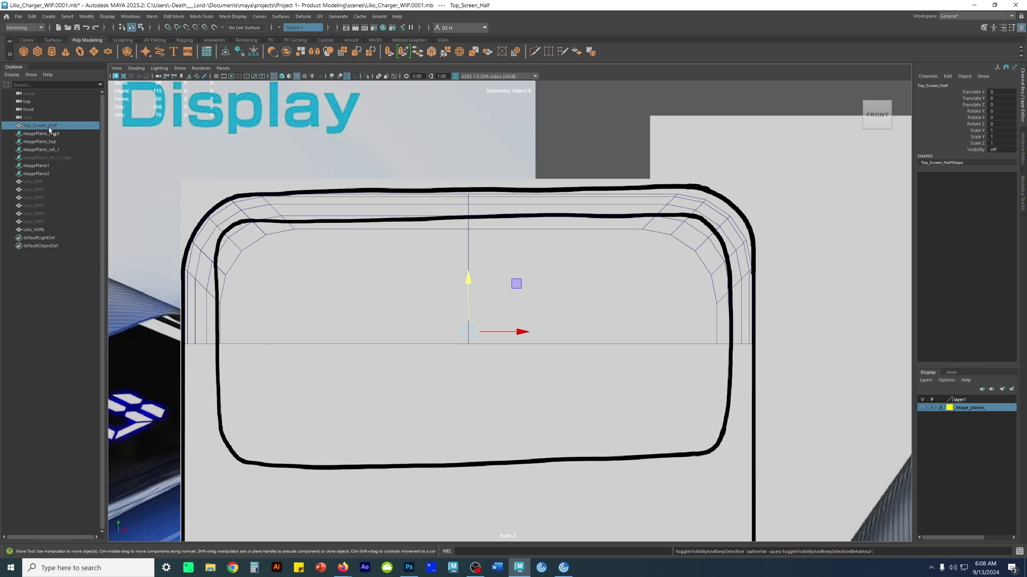
{"action": "left_click", "coordinate": [54, 230]}
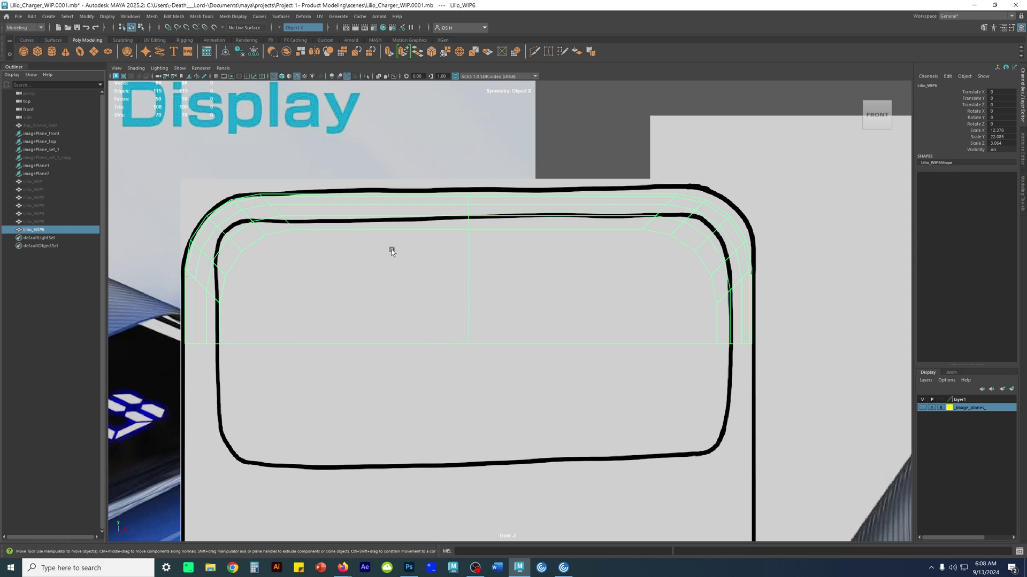
{"action": "right_click_drag", "start_coordinate": [469, 202], "coordinate": [356, 204]}
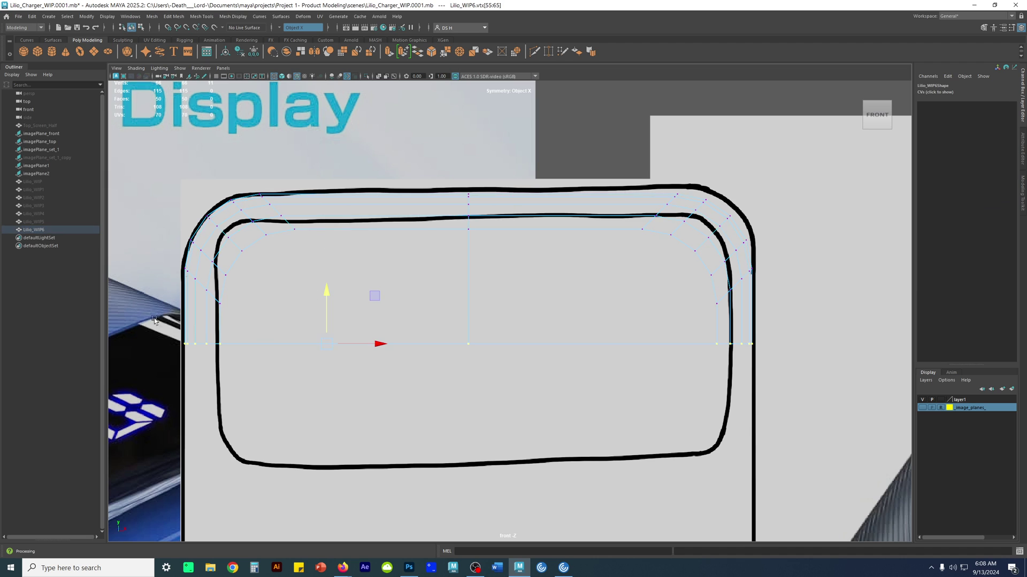
{"action": "left_click_drag", "start_coordinate": [326, 291], "coordinate": [332, 270]}
{"action": "right_click_drag", "start_coordinate": [673, 235], "coordinate": [816, 156]}
Snap the Lilio_WIP6 shell's pivot up to the height of its bottom edge
{"action": "key", "text": "space"}
{"action": "key", "text": "space"}
{"action": "left_click_drag", "start_coordinate": [756, 186], "coordinate": [369, 237], "text": "alt"}
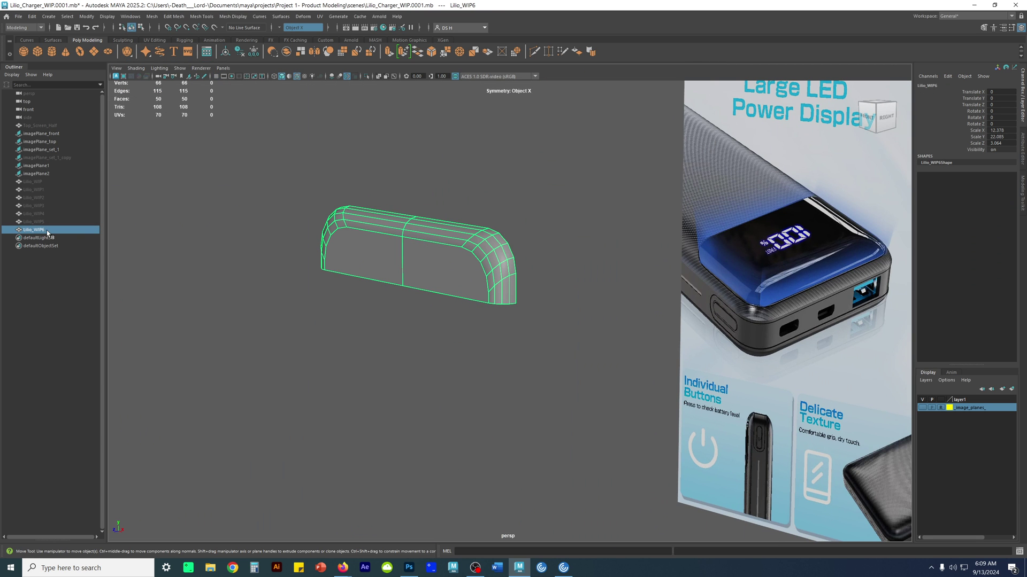
{"action": "left_click_drag", "start_coordinate": [631, 275], "coordinate": [671, 272], "text": "alt"}
{"action": "scroll", "coordinate": [534, 270], "scroll_direction": "down", "scroll_amount": 2}
{"action": "left_click_drag", "start_coordinate": [535, 271], "coordinate": [508, 263], "text": "alt"}
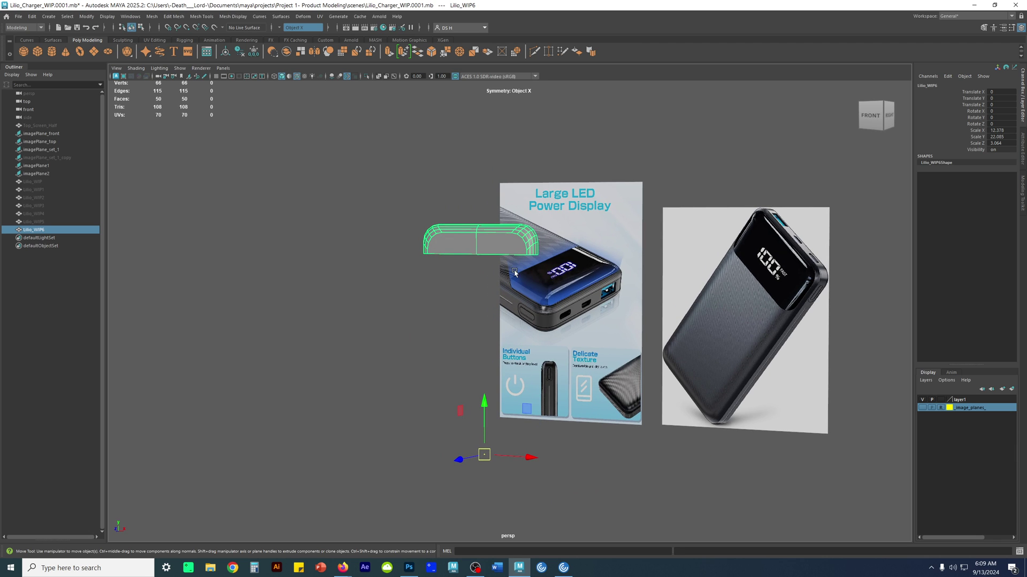
{"action": "left_click_drag", "start_coordinate": [555, 334], "coordinate": [591, 334], "text": "alt"}
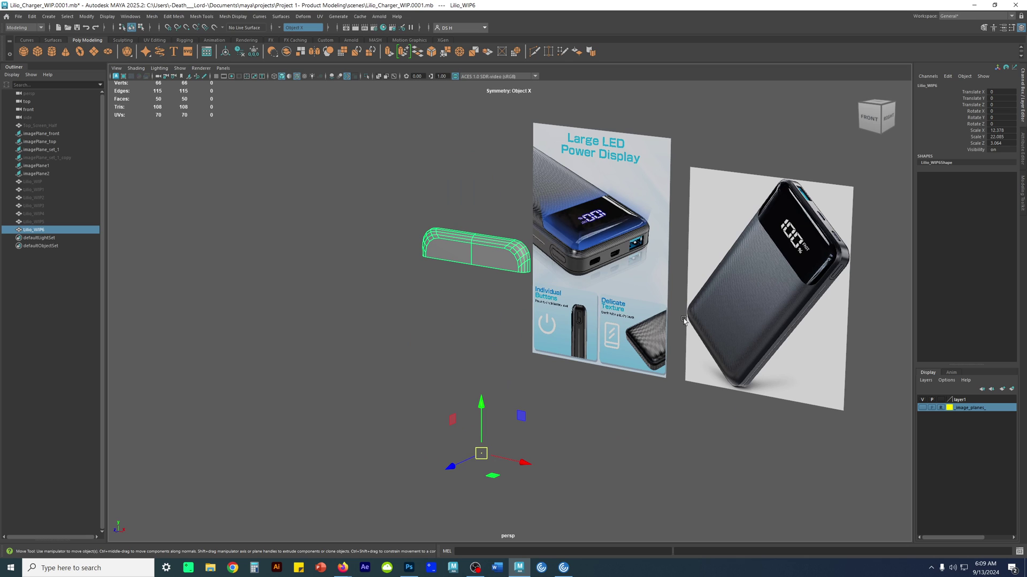
{"action": "key", "text": "d"}
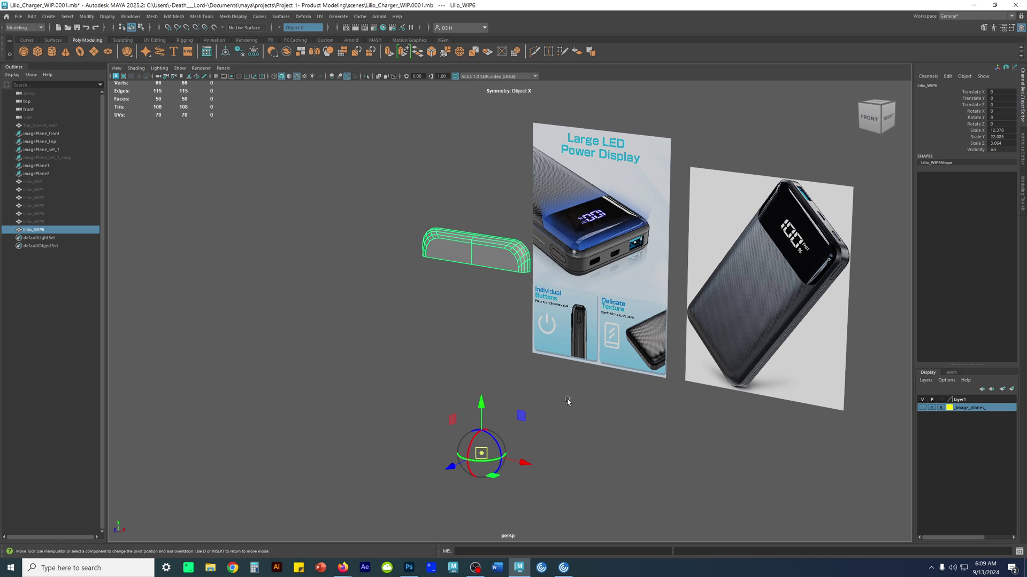
{"action": "key", "text": "v"}
{"action": "left_click_drag", "start_coordinate": [480, 408], "coordinate": [481, 405]}
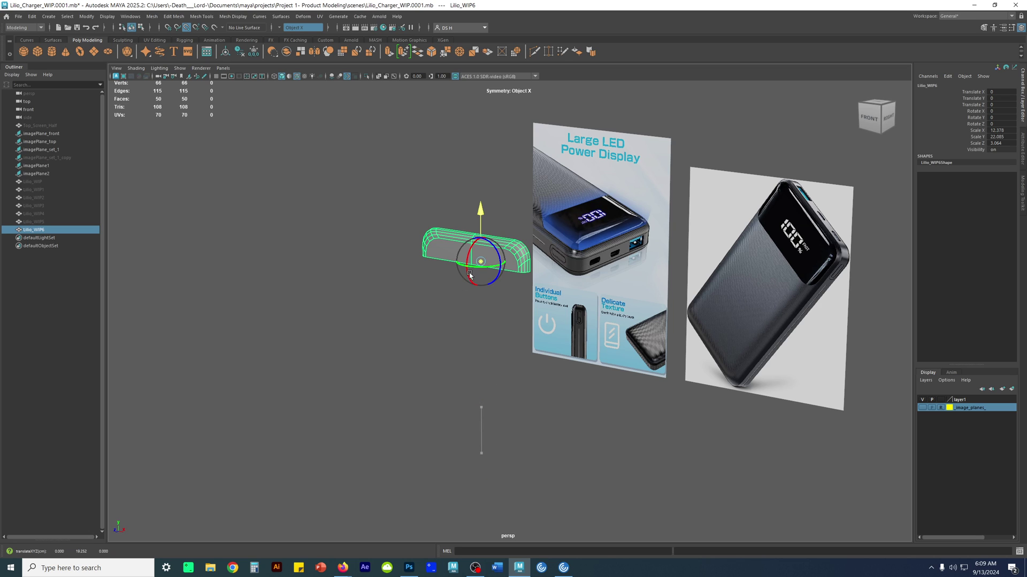
Examine the pivot's position relative to the shell's open back and bottom edge from behind and from the front
{"action": "left_click_drag", "start_coordinate": [470, 276], "coordinate": [403, 241], "text": "alt"}
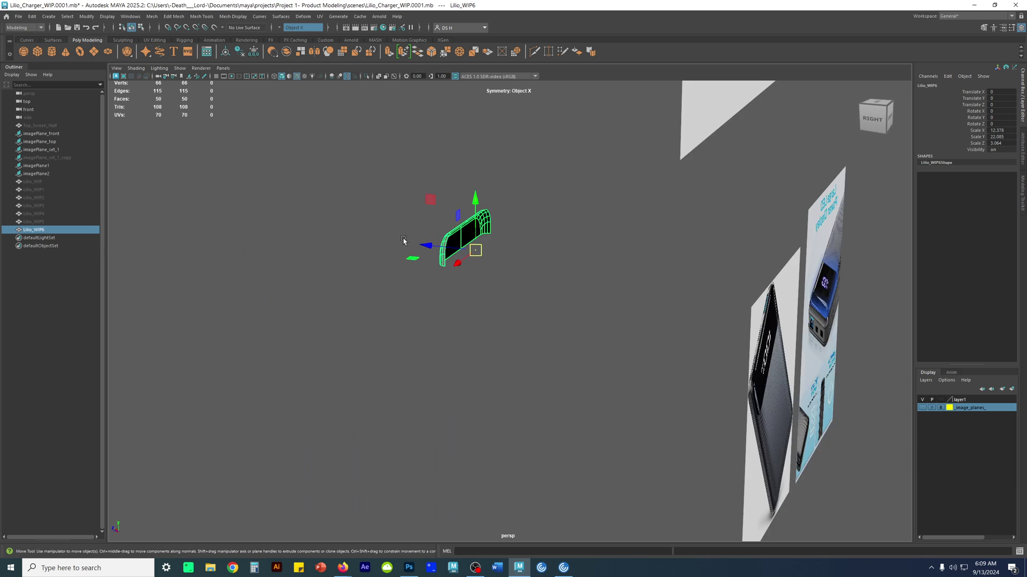
{"action": "right_click_drag", "start_coordinate": [403, 240], "coordinate": [574, 198], "text": "alt"}
{"action": "middle_click_drag", "start_coordinate": [574, 197], "coordinate": [740, 438], "text": "alt"}
{"action": "left_click_drag", "start_coordinate": [740, 438], "coordinate": [695, 386], "text": "alt"}
{"action": "right_click_drag", "start_coordinate": [663, 380], "coordinate": [628, 376], "text": "alt"}
{"action": "left_click_drag", "start_coordinate": [628, 376], "coordinate": [620, 405], "text": "alt"}
{"action": "left_click_drag", "start_coordinate": [576, 323], "coordinate": [592, 416], "text": "alt"}
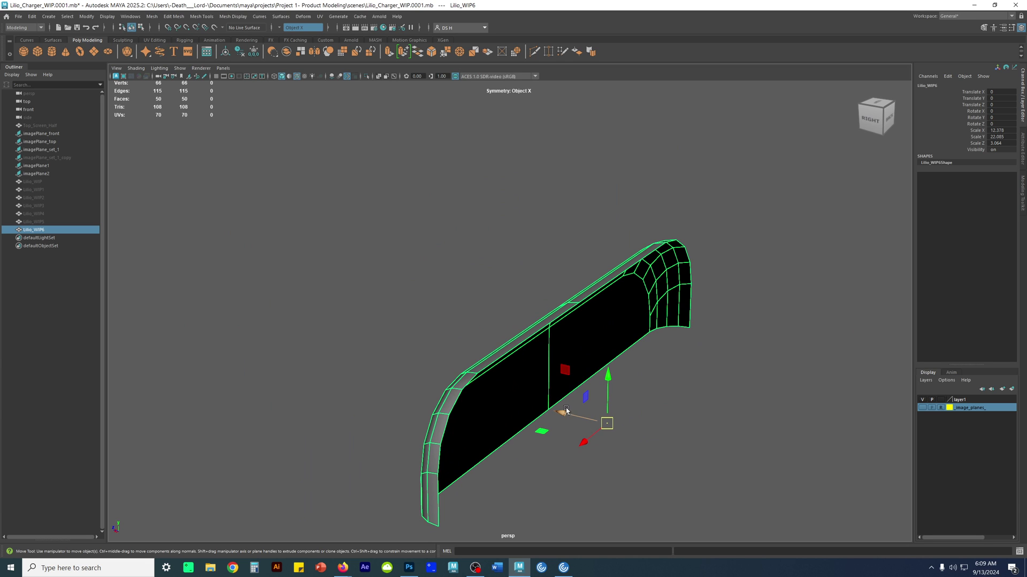
{"action": "key", "text": "e"}
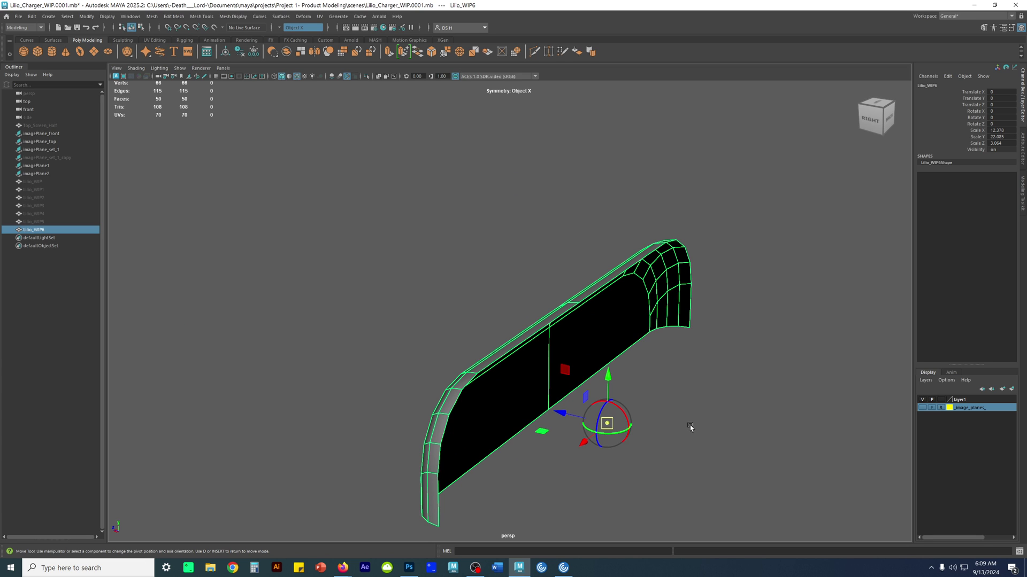
{"action": "left_click_drag", "start_coordinate": [688, 425], "coordinate": [617, 340], "text": "alt"}
{"action": "right_click_drag", "start_coordinate": [617, 340], "coordinate": [524, 343], "text": "alt"}
{"action": "left_click_drag", "start_coordinate": [524, 344], "coordinate": [557, 330], "text": "alt"}
{"action": "right_click_drag", "start_coordinate": [556, 330], "coordinate": [681, 356], "text": "alt"}
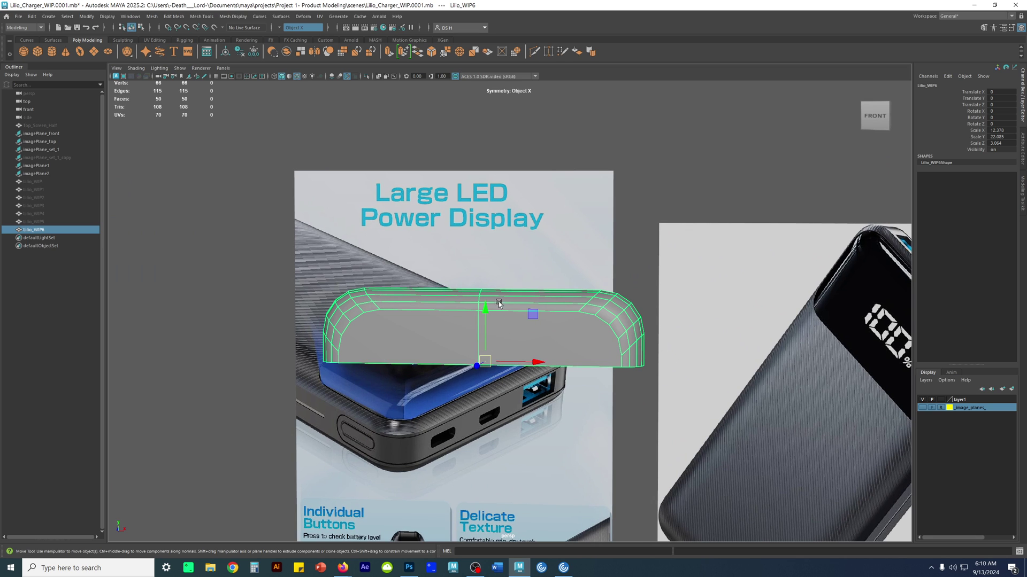
Rename the Lilio_WIP6 shell as Top Screen Half
{"action": "double_click", "coordinate": [70, 229]}
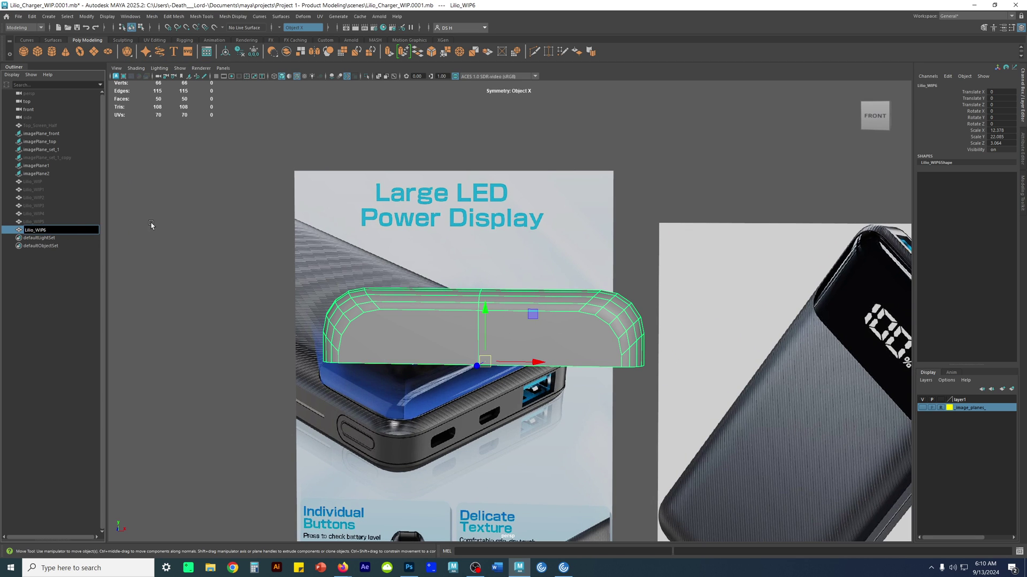
{"action": "key", "text": "BackSpace"}
{"action": "key", "text": "BackSpace"}
{"action": "key", "text": "BackSpace"}
{"action": "key", "text": "BackSpace"}
{"action": "key", "text": "BackSpace"}
{"action": "key", "text": "BackSpace"}
{"action": "key", "text": "BackSpace"}
{"action": "key", "text": "BackSpace"}
{"action": "key", "text": "BackSpace"}
{"action": "type", "text": "Top"}
{"action": "type", "text": " Screen"}
{"action": "type", "text": " Half"}
{"action": "key", "text": "Return"}
Duplicate the Top_Screen_Half1 shell and rotate the copy 180 degrees about Z to form the lower half
{"action": "middle_click_drag", "start_coordinate": [446, 291], "coordinate": [425, 255], "text": "alt"}
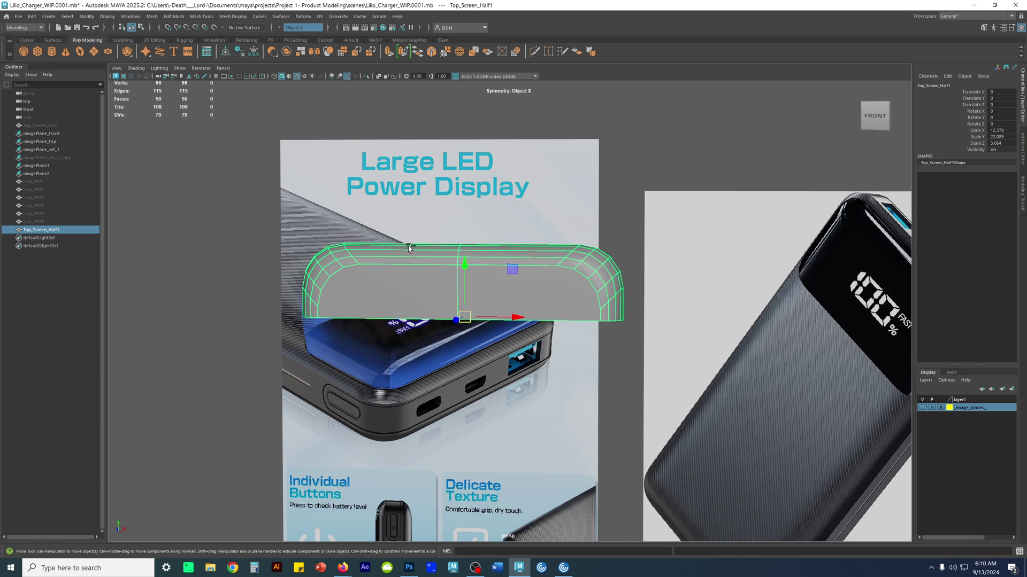
{"action": "key", "text": "ctrl+d"}
{"action": "left_click_drag", "start_coordinate": [465, 265], "coordinate": [484, 363]}
{"action": "key", "text": "ctrl+z"}
{"action": "middle_click_drag", "start_coordinate": [533, 297], "coordinate": [542, 317], "text": "alt"}
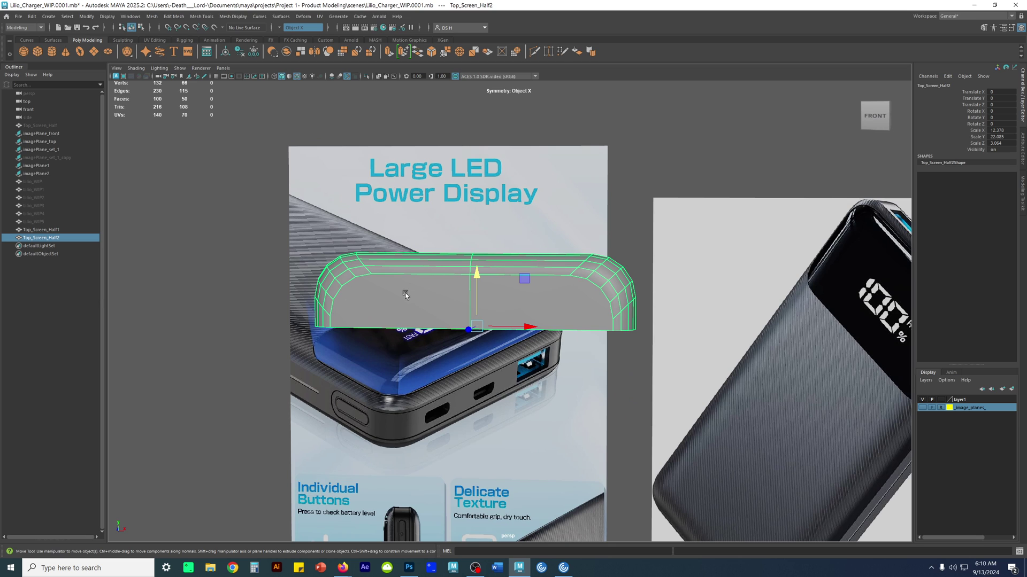
{"action": "key", "text": "e"}
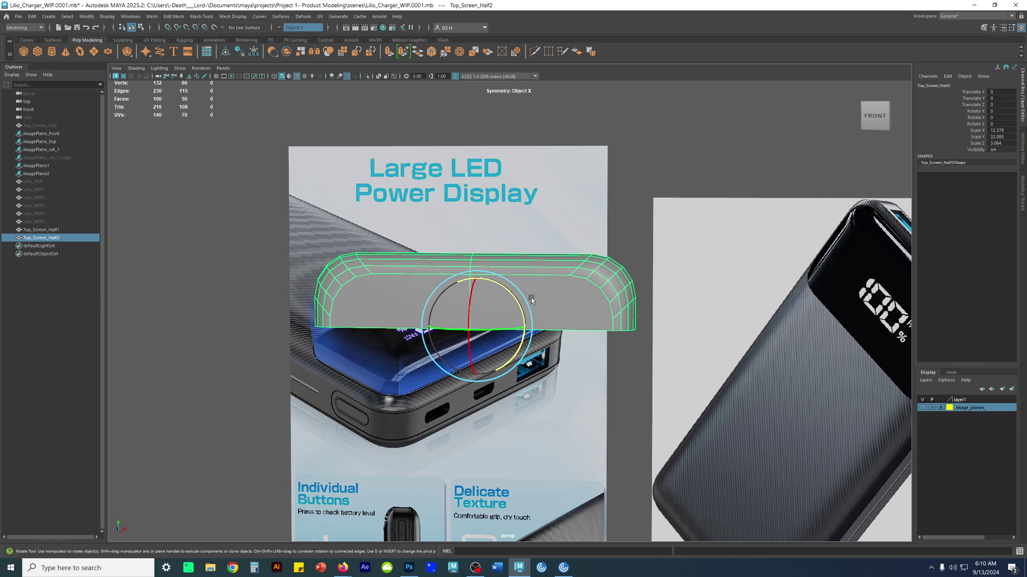
{"action": "left_click", "coordinate": [512, 295]}
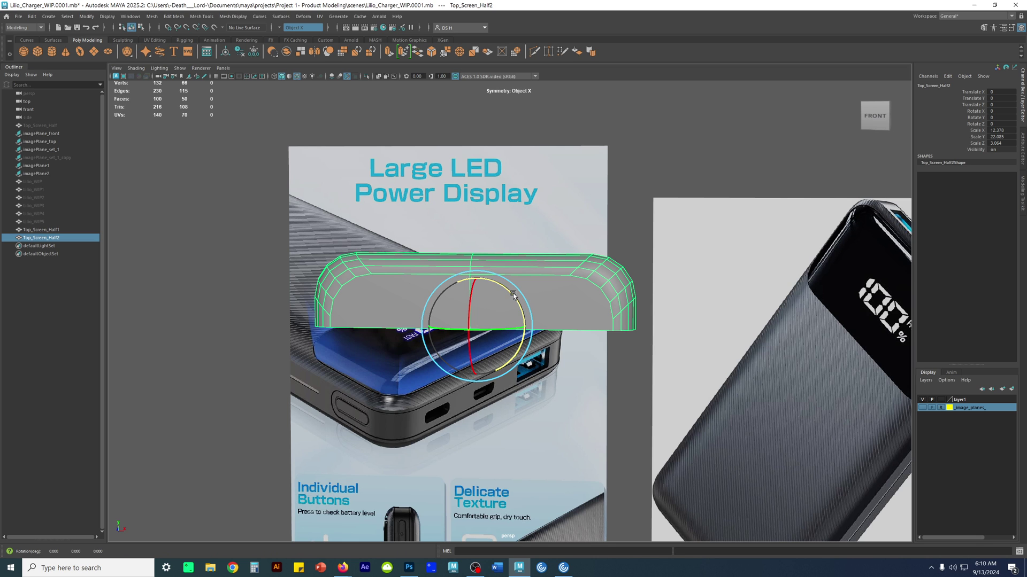
{"action": "left_click_drag", "start_coordinate": [512, 294], "coordinate": [416, 273]}
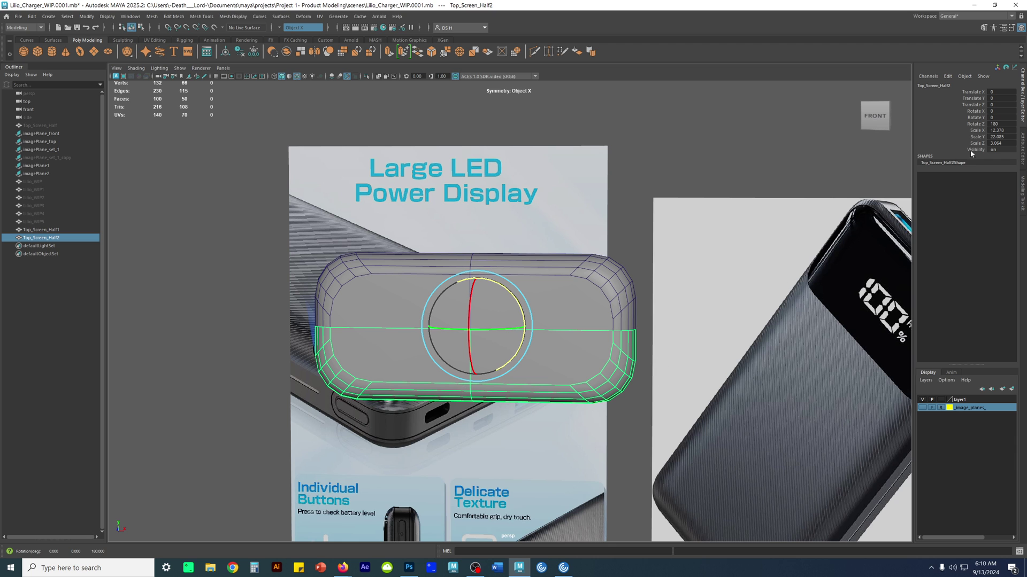
Examine the seam between the upper and lower shell halves up close and from a distance
{"action": "scroll", "coordinate": [589, 284], "scroll_direction": "up", "scroll_amount": 2}
{"action": "key", "text": "w"}
{"action": "left_click_drag", "start_coordinate": [536, 286], "coordinate": [501, 282], "text": "alt"}
{"action": "right_click_drag", "start_coordinate": [501, 281], "coordinate": [792, 383], "text": "alt"}
{"action": "middle_click_drag", "start_coordinate": [792, 383], "coordinate": [645, 372], "text": "alt"}
{"action": "left_click", "coordinate": [716, 372]}
{"action": "left_click_drag", "start_coordinate": [716, 372], "coordinate": [706, 336], "text": "alt"}
{"action": "right_click_drag", "start_coordinate": [706, 336], "coordinate": [731, 384], "text": "alt"}
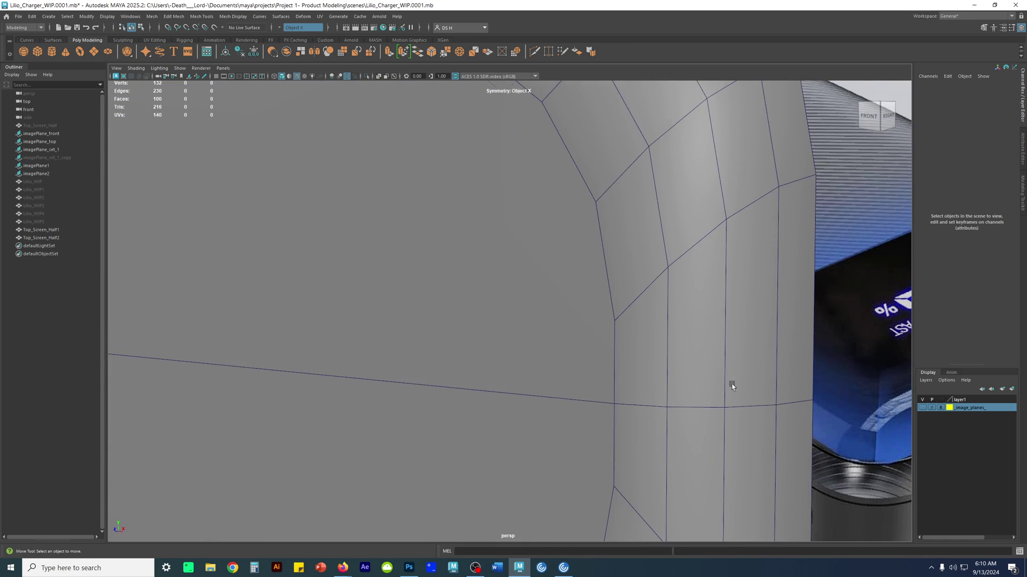
{"action": "middle_click_drag", "start_coordinate": [732, 384], "coordinate": [568, 343], "text": "alt"}
{"action": "scroll", "coordinate": [426, 351], "scroll_direction": "down", "scroll_amount": 6}
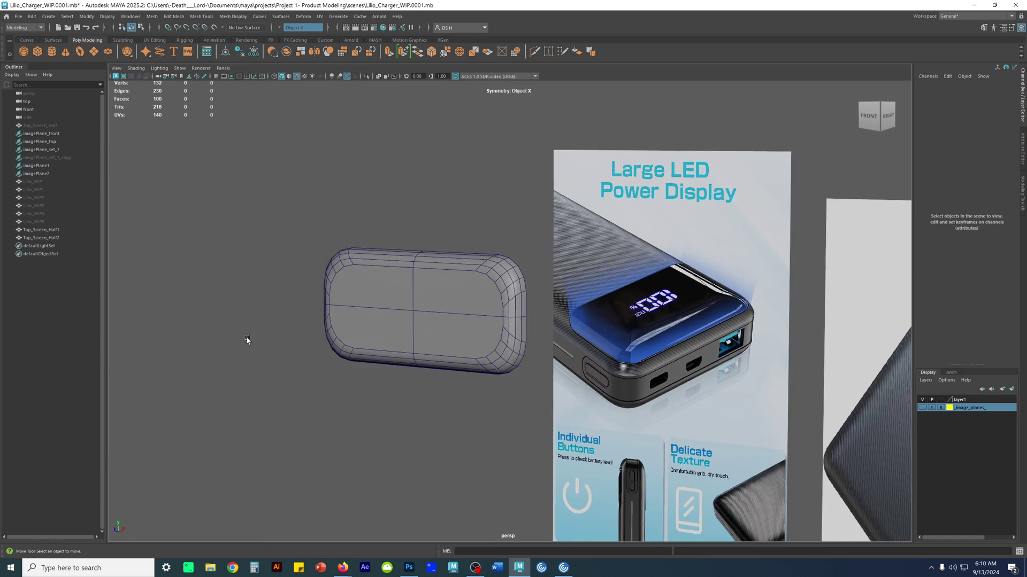
{"action": "scroll", "coordinate": [518, 361], "scroll_direction": "up", "scroll_amount": 2}
{"action": "scroll", "coordinate": [395, 369], "scroll_direction": "down", "scroll_amount": 3}
Select both shell halves and save the scene as the next incremental version, Lilio_Charger_WIP.0002.mb
{"action": "left_click_drag", "start_coordinate": [276, 191], "coordinate": [896, 468]}
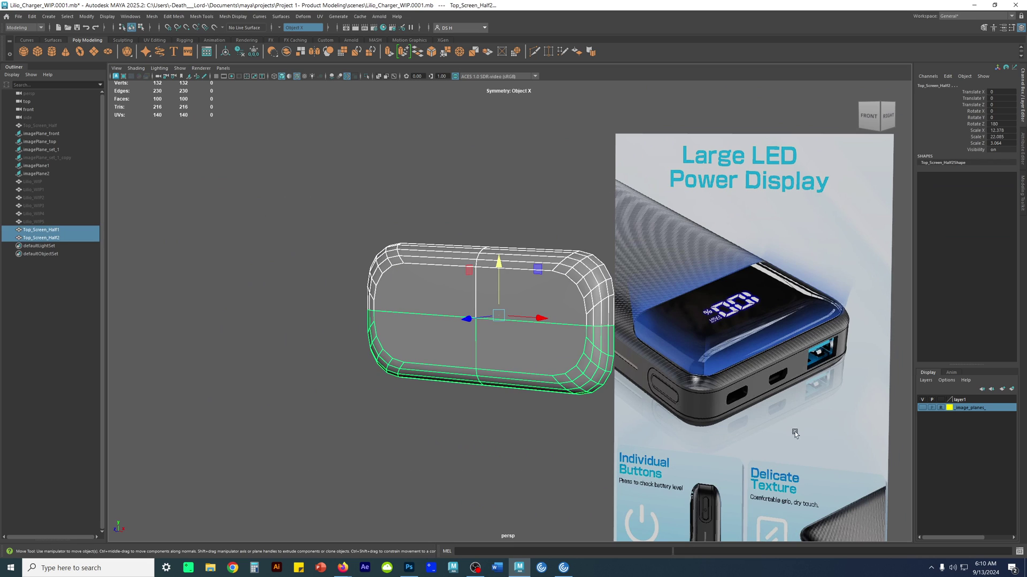
{"action": "left_click_drag", "start_coordinate": [342, 218], "coordinate": [812, 471]}
{"action": "mouse_move", "coordinate": [429, 423]}
{"action": "left_mouse_down", "text": "alt"}
{"action": "mouse_move", "coordinate": [374, 438]}
{"action": "mouse_move", "coordinate": [582, 431]}
{"action": "mouse_move", "coordinate": [417, 422]}
{"action": "left_mouse_up", "text": "alt"}
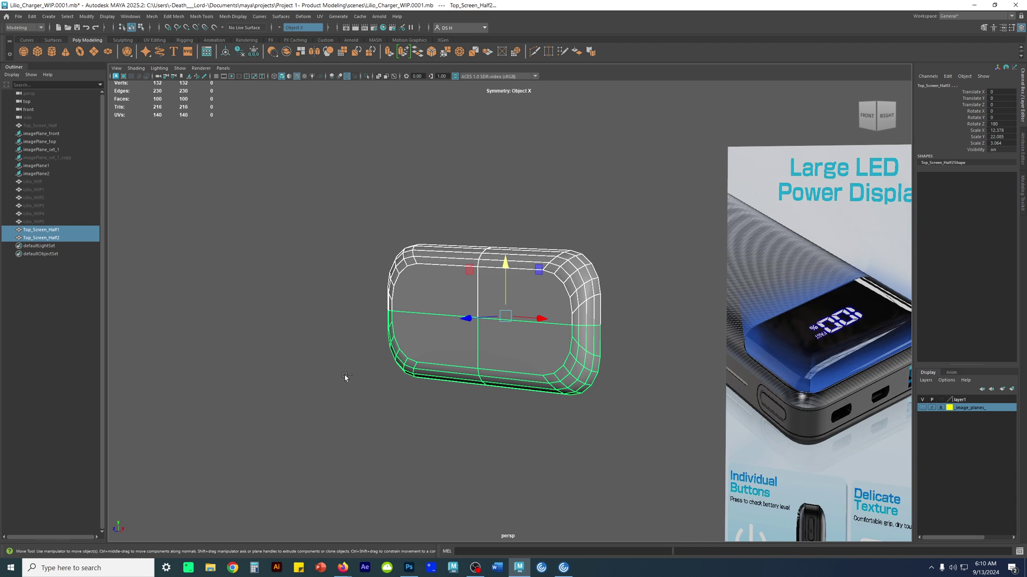
{"action": "key", "text": "ctrl+alt+s"}
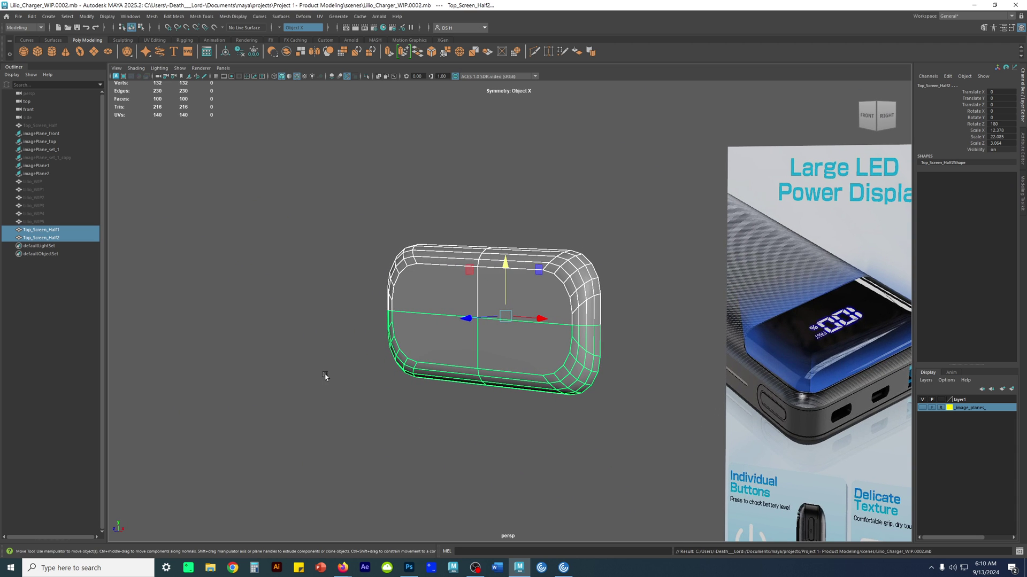
Combine the upper and lower shell halves into a single mesh
{"action": "middle_click_drag", "start_coordinate": [442, 330], "coordinate": [430, 336], "text": "alt"}
{"action": "left_click_drag", "start_coordinate": [275, 222], "coordinate": [709, 438]}
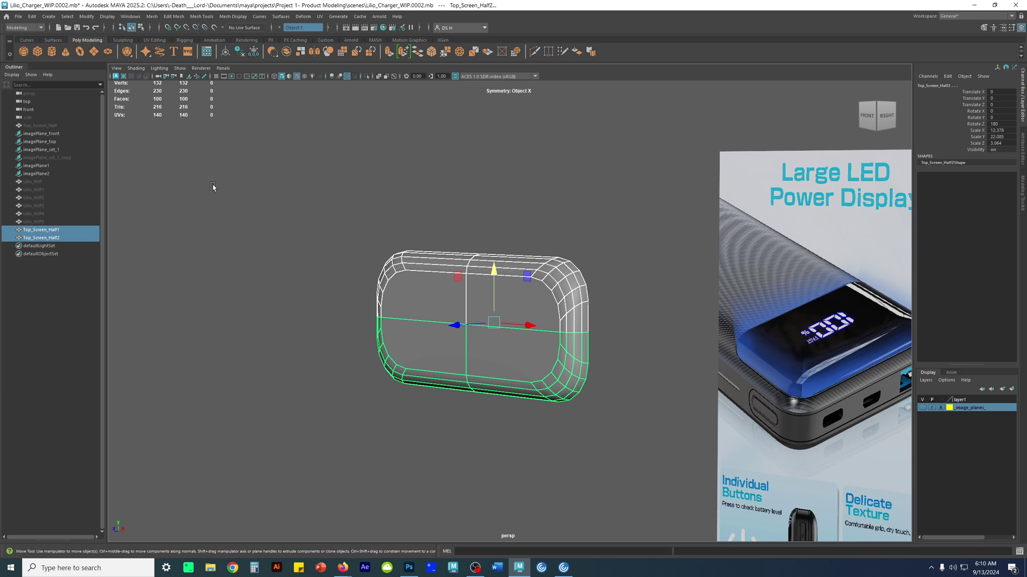
{"action": "right_click", "coordinate": [223, 148], "text": "shift"}
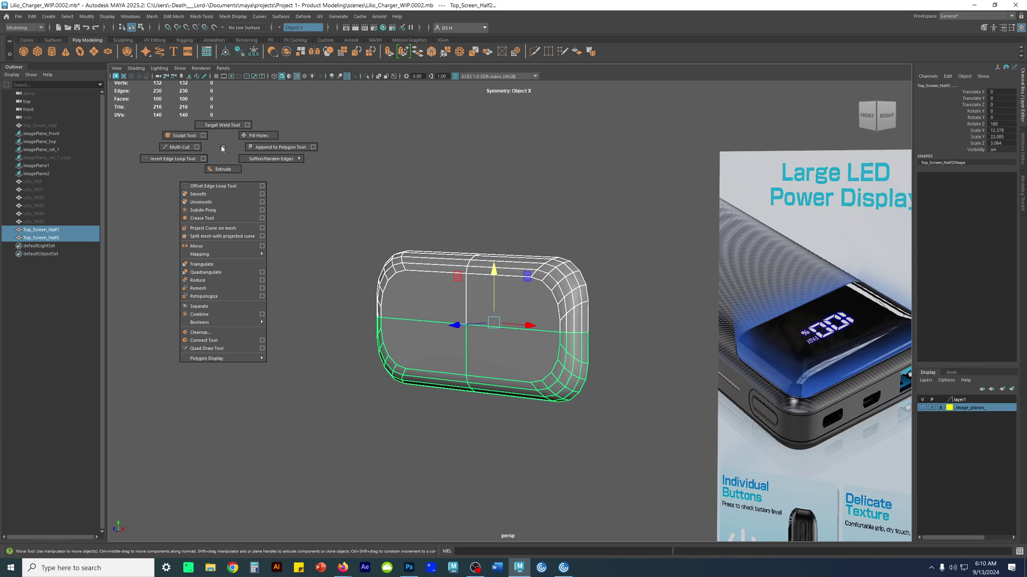
{"action": "left_click", "coordinate": [201, 317]}
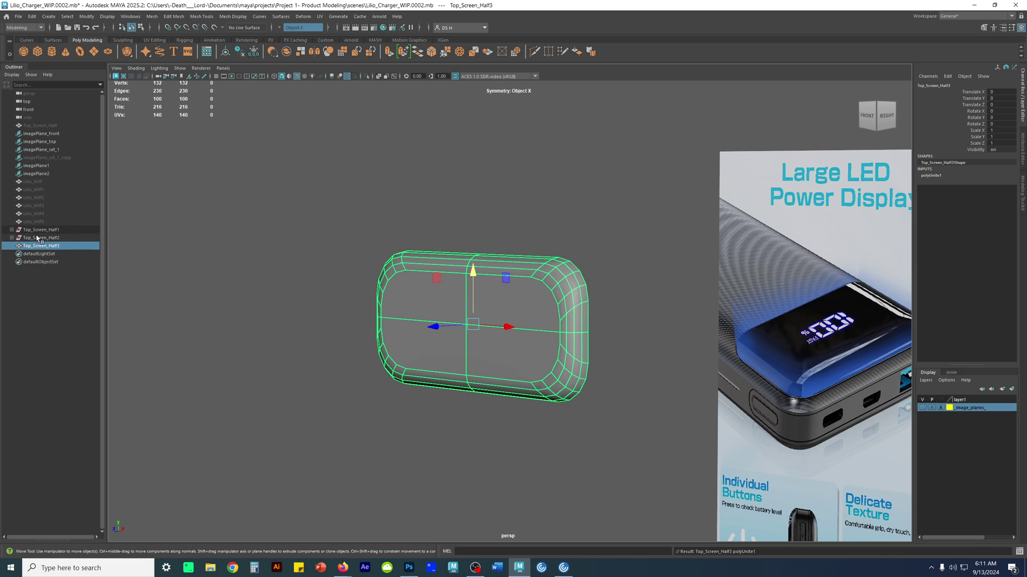
Delete the combined mesh's history and remove the leftover Top_Screen_Half1 and Top_Screen_Half2 nodes
{"action": "left_click_drag", "start_coordinate": [54, 236], "coordinate": [60, 233]}
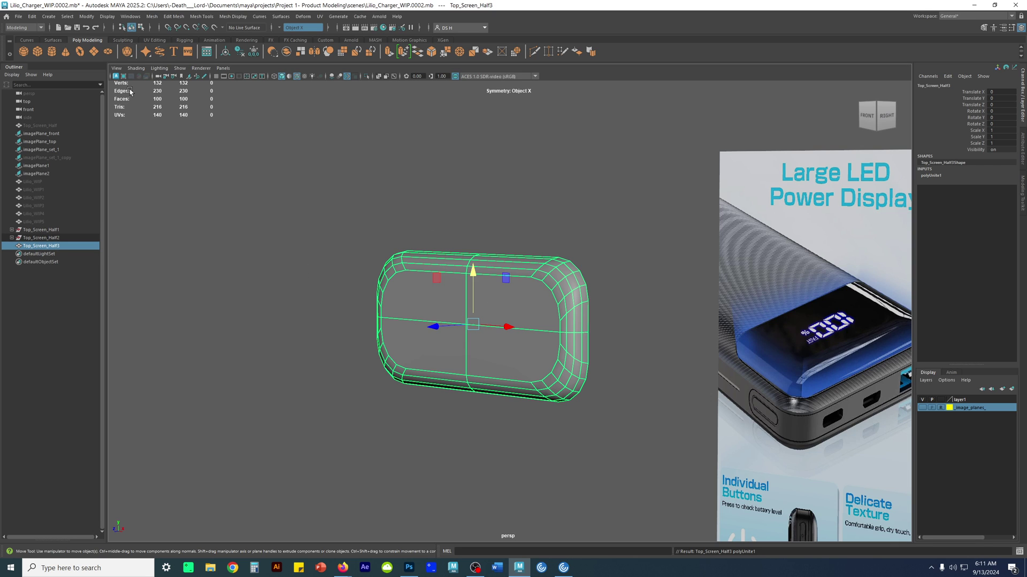
{"action": "left_click", "coordinate": [239, 55]}
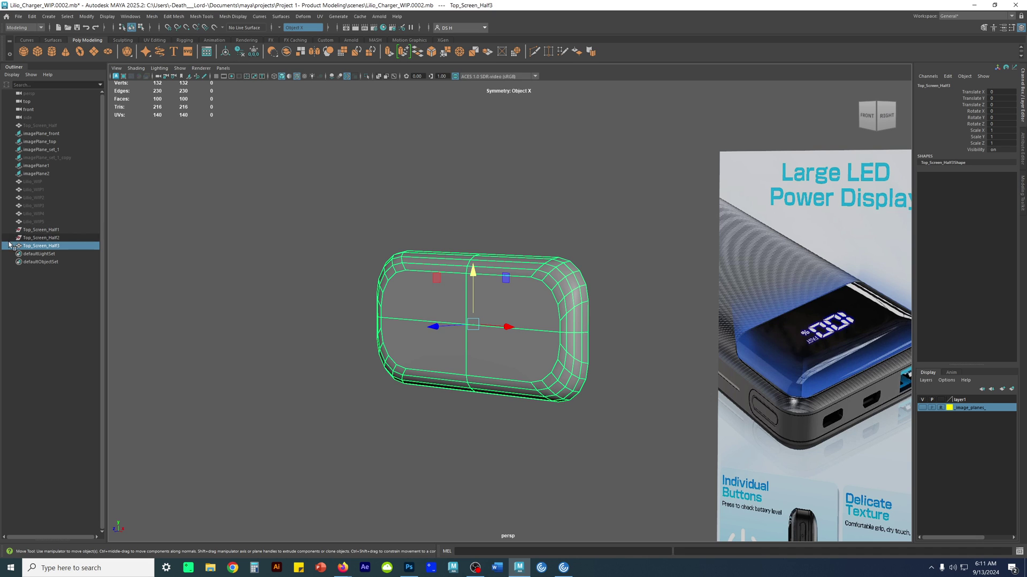
{"action": "left_click", "coordinate": [42, 403]}
{"action": "left_click_drag", "start_coordinate": [71, 231], "coordinate": [70, 238]}
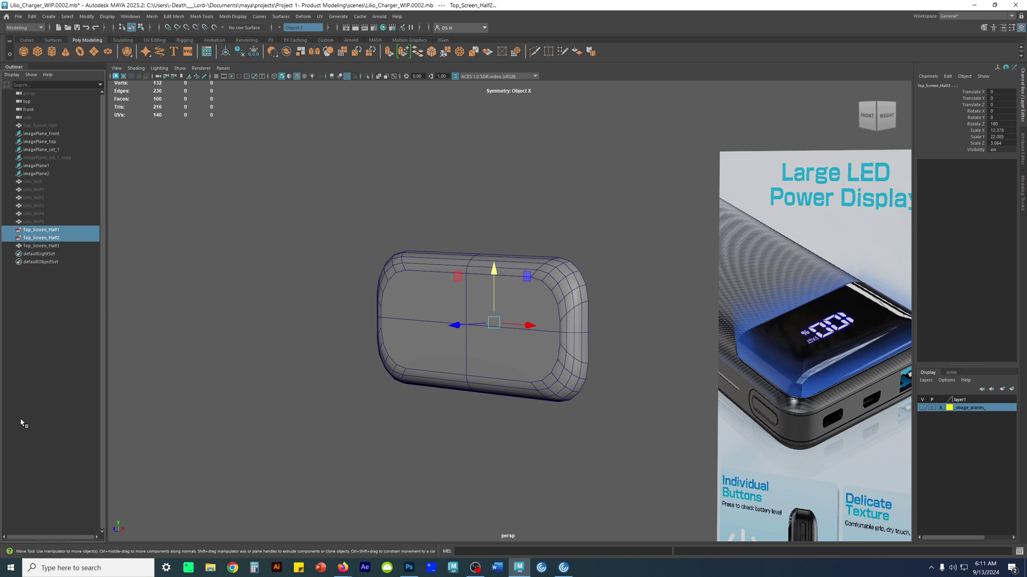
{"action": "key", "text": "Delete"}
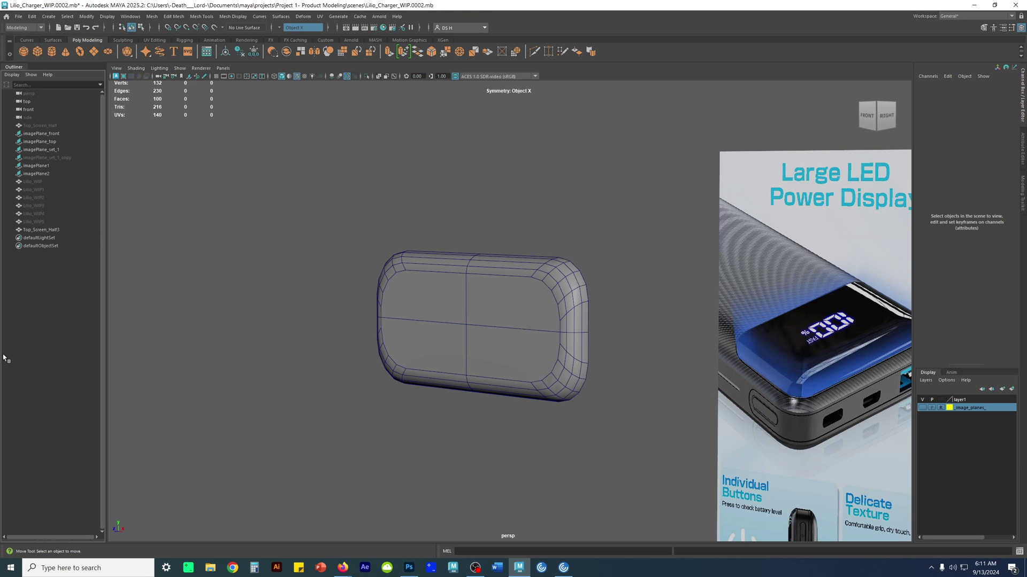
Compare the combined shell with the reference outline in the front view and with the product images in perspective
{"action": "left_click", "coordinate": [69, 230]}
{"action": "left_click_drag", "start_coordinate": [466, 320], "coordinate": [509, 385], "text": "alt"}
{"action": "key", "text": "space"}
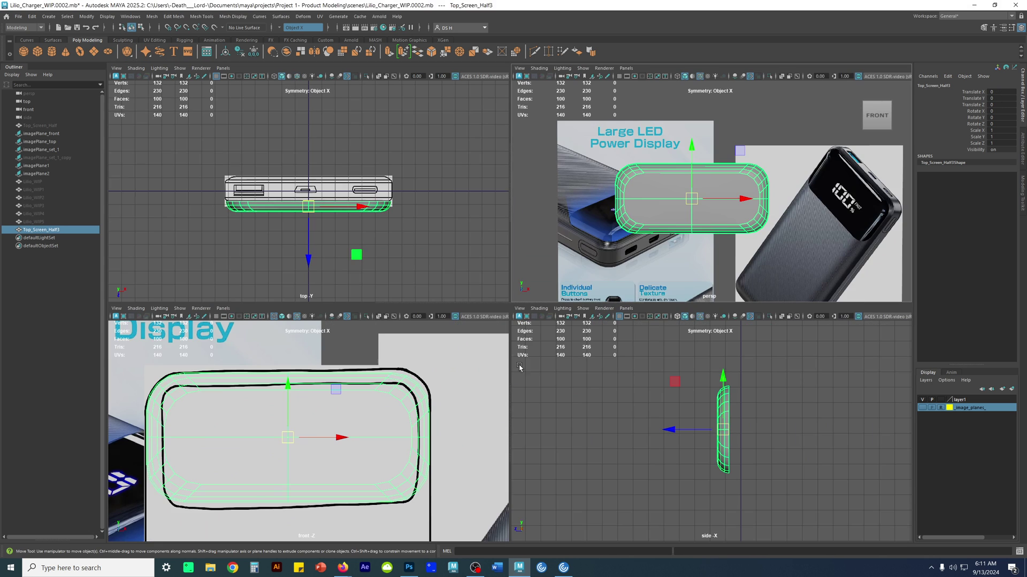
{"action": "key", "text": "space"}
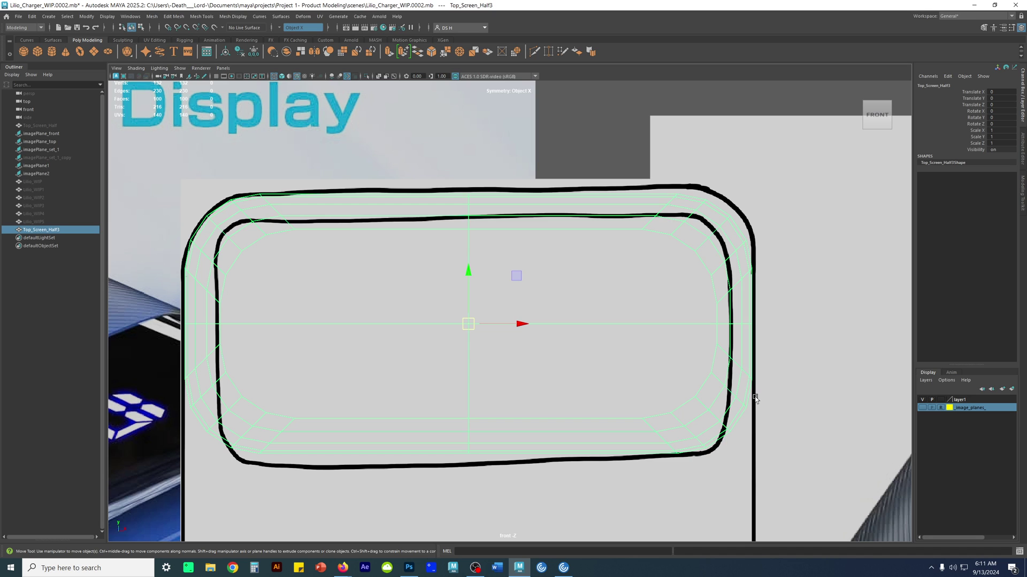
{"action": "key", "text": "space"}
{"action": "left_click_drag", "start_coordinate": [698, 178], "coordinate": [619, 233], "text": "alt"}
{"action": "left_click", "coordinate": [633, 269]}
{"action": "left_click_drag", "start_coordinate": [633, 269], "coordinate": [678, 187], "text": "alt"}
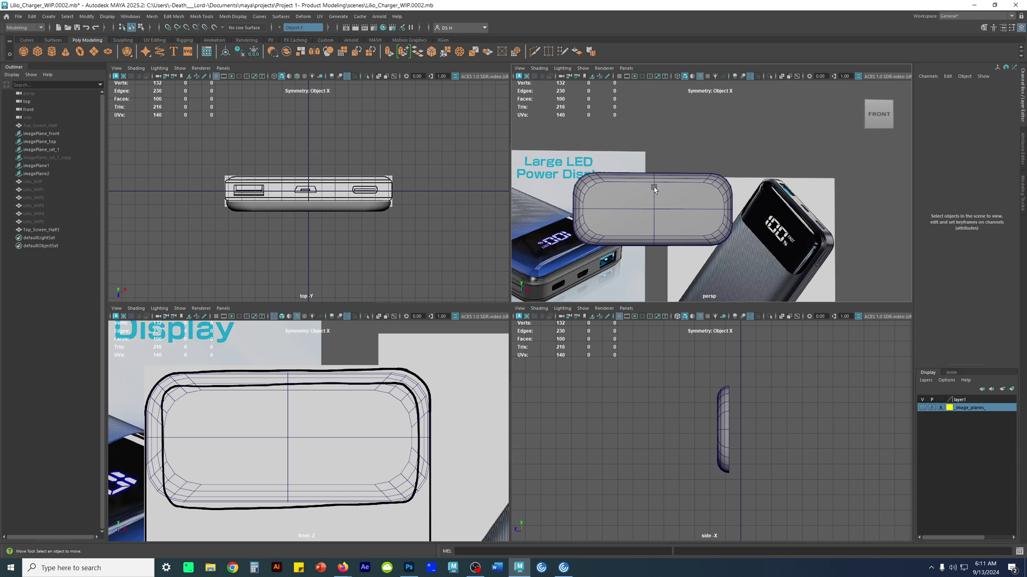
{"action": "left_click", "coordinate": [621, 190]}
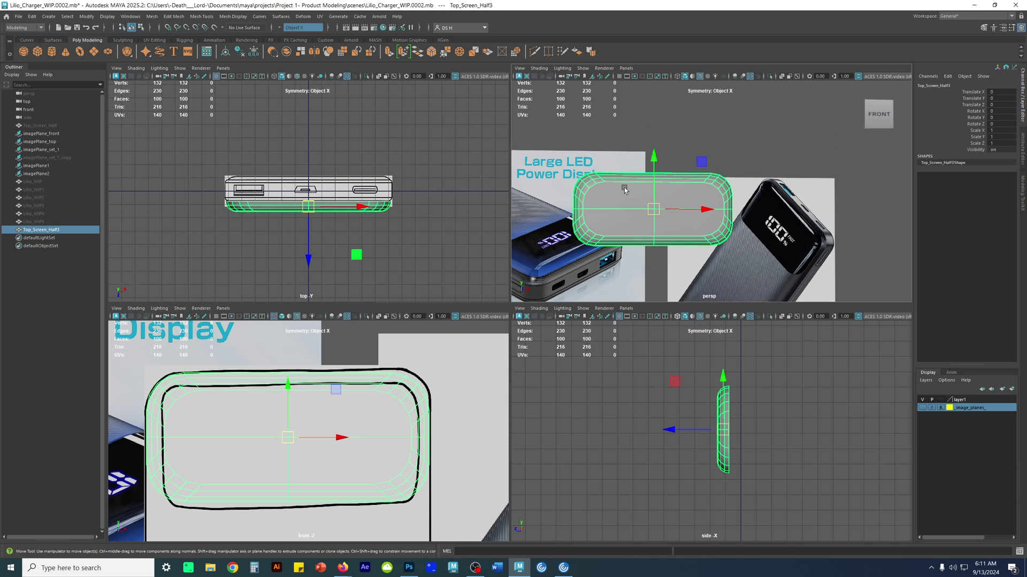
{"action": "key", "text": "space"}
{"action": "middle_click_drag", "start_coordinate": [449, 255], "coordinate": [498, 203], "text": "alt"}
{"action": "right_click_drag", "start_coordinate": [497, 203], "coordinate": [604, 240], "text": "alt"}
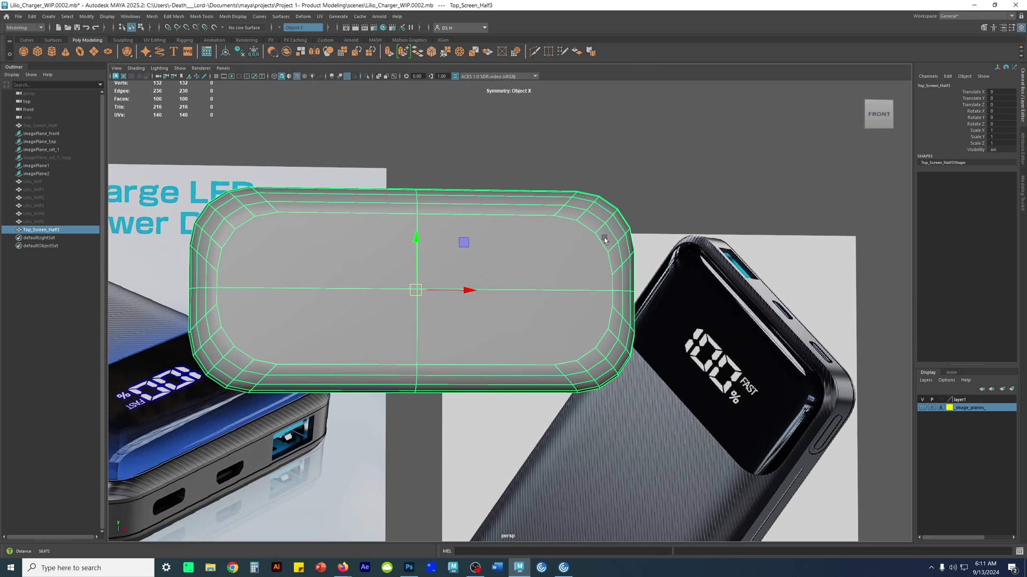
Rename the combined shell as Screen Whole
{"action": "double_click", "coordinate": [59, 231]}
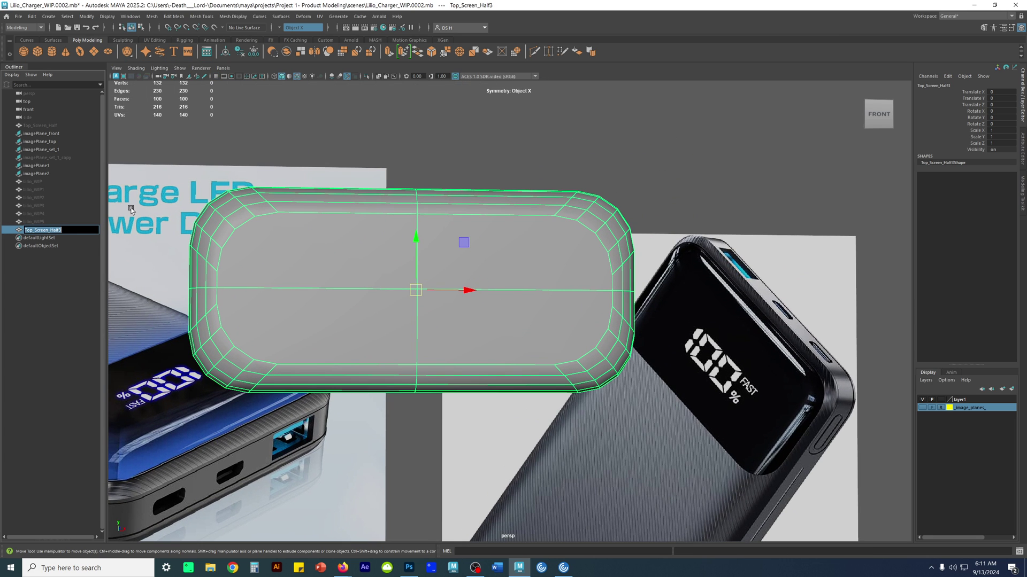
{"action": "type", "text": "Screen Whole"}
{"action": "key", "text": "Return"}
Try to extrude the four large flat faces in the middle of the Screen_Whole mesh with symmetry still on
{"action": "left_click_drag", "start_coordinate": [471, 347], "coordinate": [437, 346], "text": "alt"}
{"action": "right_click_drag", "start_coordinate": [471, 293], "coordinate": [482, 291]}
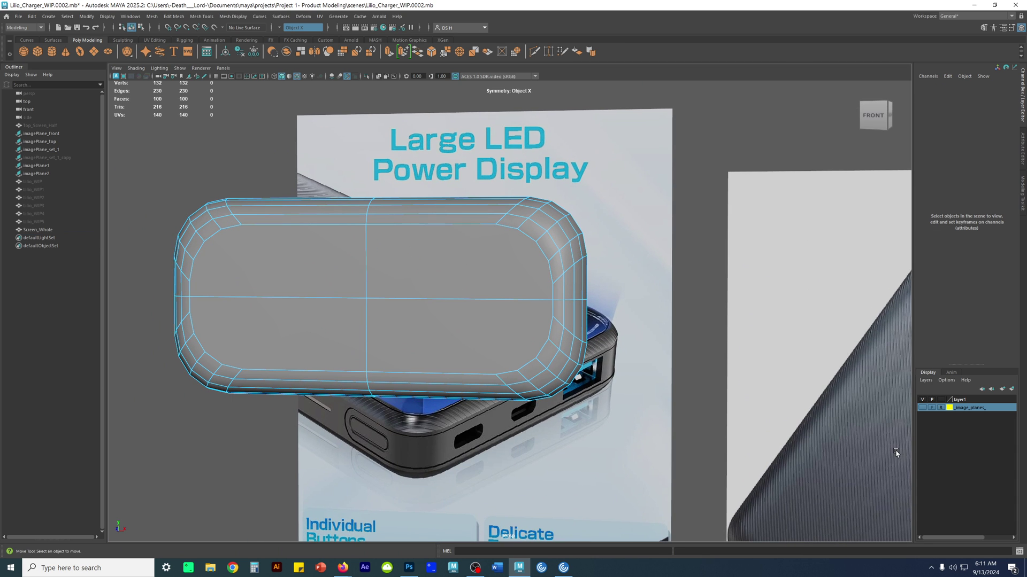
{"action": "left_click", "coordinate": [456, 251]}
{"action": "left_click", "coordinate": [463, 335], "text": "shift"}
{"action": "left_click", "coordinate": [340, 279], "text": "shift"}
{"action": "left_click", "coordinate": [327, 311], "text": "shift"}
{"action": "left_click", "coordinate": [481, 335], "text": "shift"}
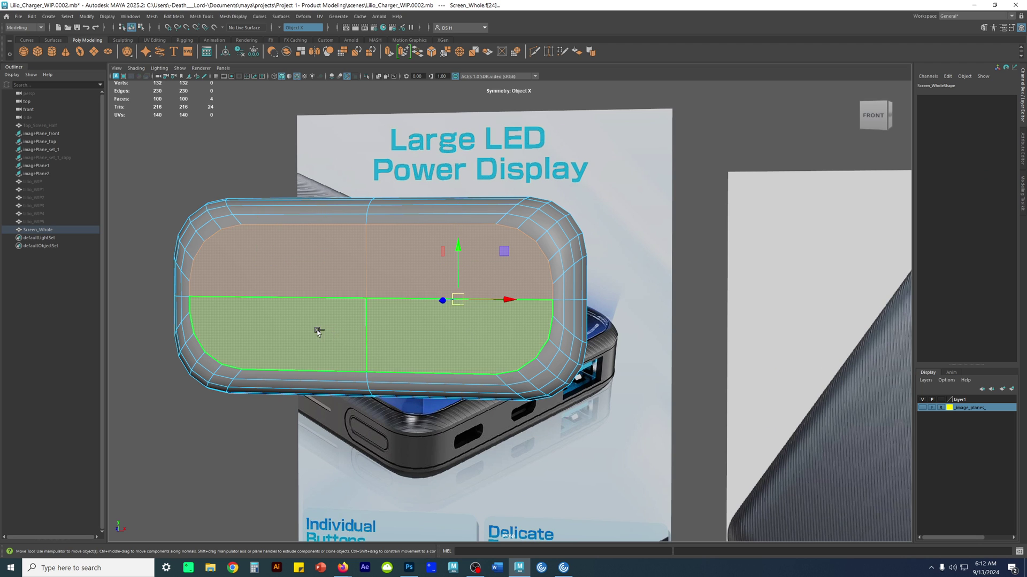
{"action": "left_click_drag", "start_coordinate": [649, 393], "coordinate": [788, 389], "text": "alt"}
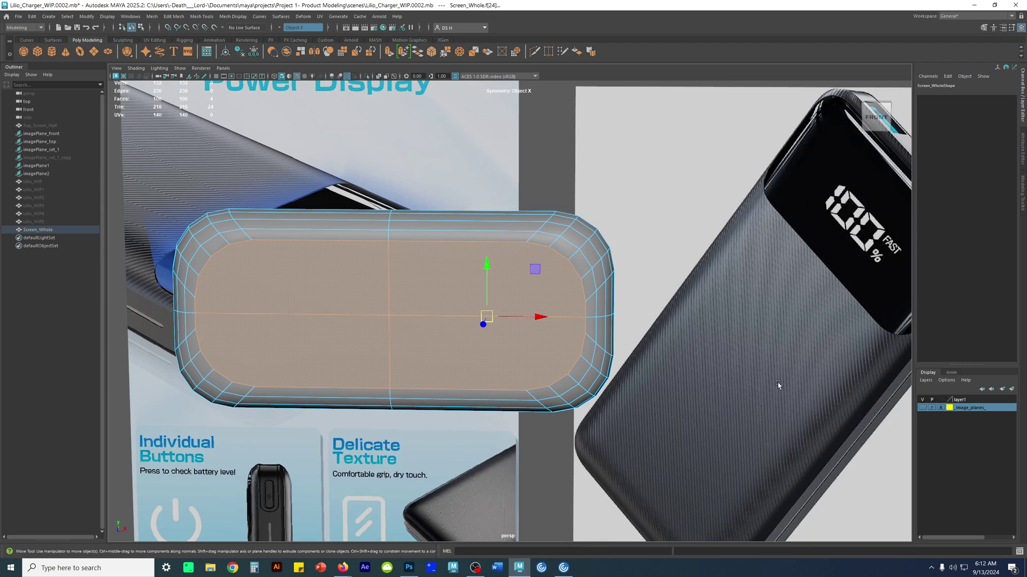
{"action": "right_click_drag", "start_coordinate": [650, 176], "coordinate": [647, 198], "text": "shift"}
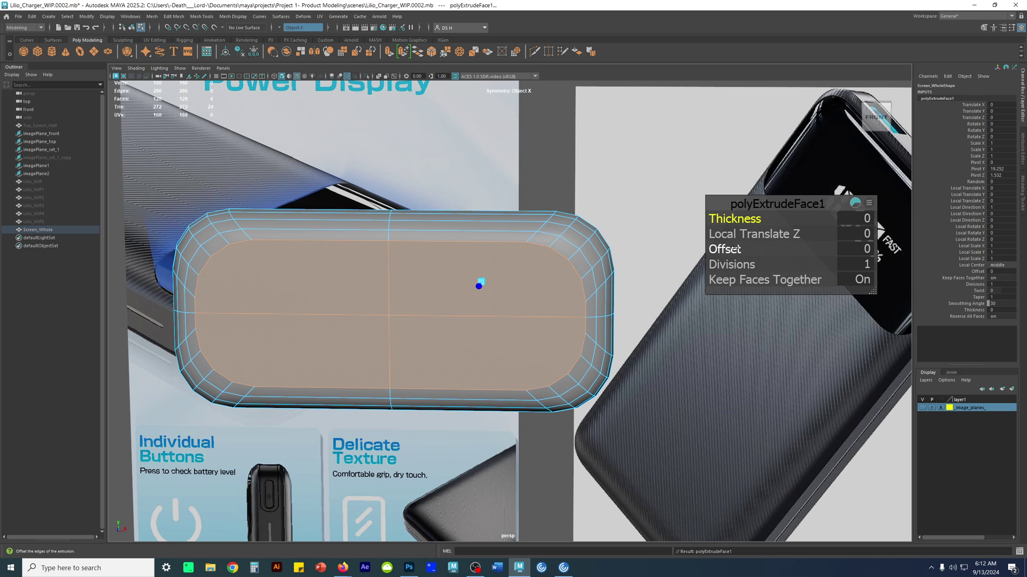
{"action": "left_click_drag", "start_coordinate": [718, 250], "coordinate": [719, 251]}
Undo the face extrusion and the face selection on Screen_Whole
{"action": "key", "text": "ctrl+z"}
{"action": "key", "text": "ctrl+z"}
{"action": "key", "text": "ctrl+z"}
{"action": "key", "text": "ctrl+z"}
{"action": "key", "text": "ctrl+z"}
{"action": "key", "text": "ctrl+z"}
Turn off the Object X symmetry
{"action": "left_click", "coordinate": [230, 134]}
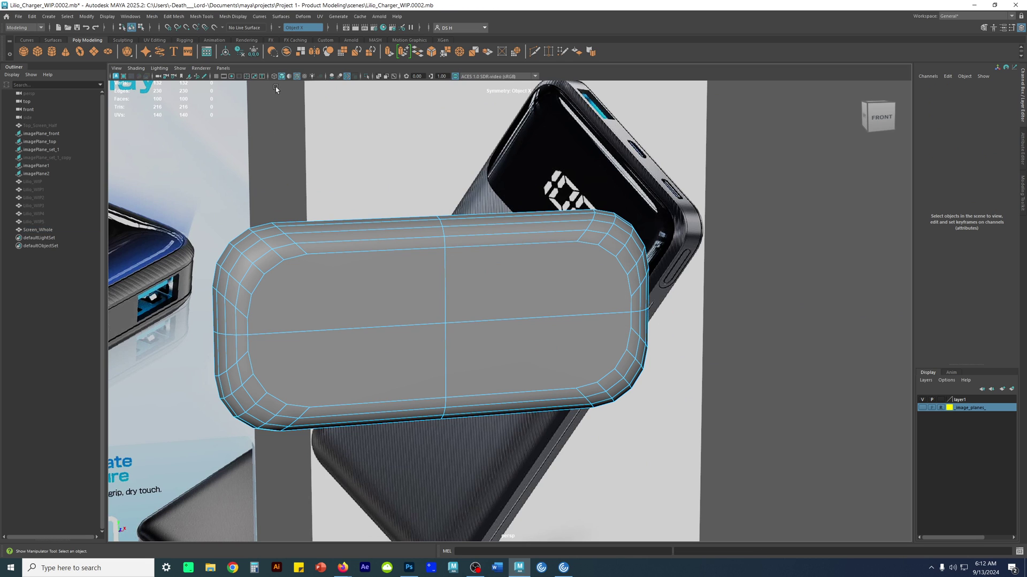
{"action": "left_click", "coordinate": [301, 28]}
{"action": "left_click", "coordinate": [298, 36]}
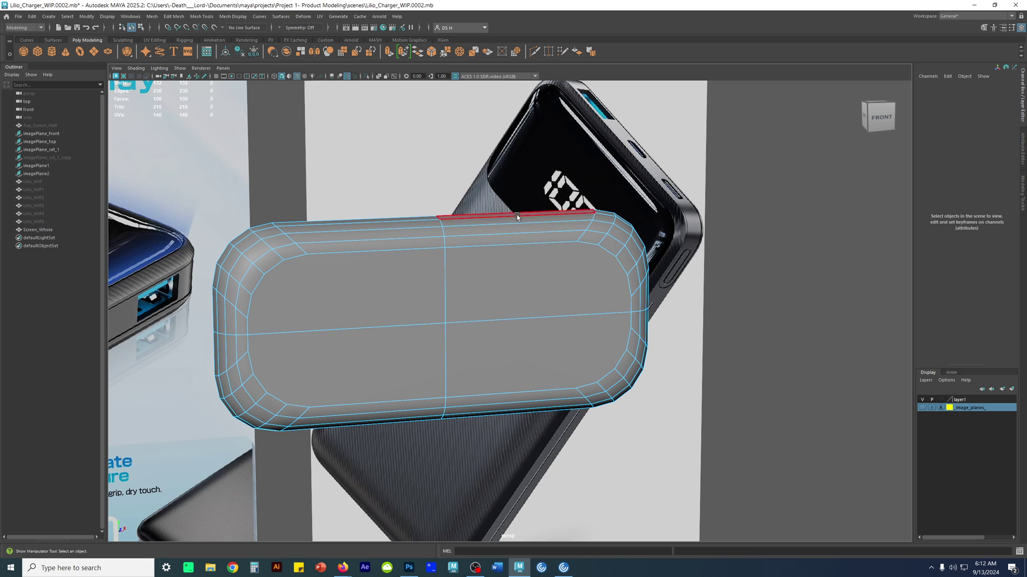
Select the four large flat faces in the middle of Screen_Whole and extrude them together
{"action": "left_click", "coordinate": [550, 280]}
{"action": "left_click", "coordinate": [393, 287], "text": "shift"}
{"action": "left_click", "coordinate": [395, 353], "text": "shift"}
{"action": "left_click", "coordinate": [504, 355], "text": "shift"}
{"action": "left_click_drag", "start_coordinate": [504, 355], "coordinate": [522, 333], "text": "alt"}
{"action": "right_click_drag", "start_coordinate": [680, 190], "coordinate": [669, 172], "text": "shift"}
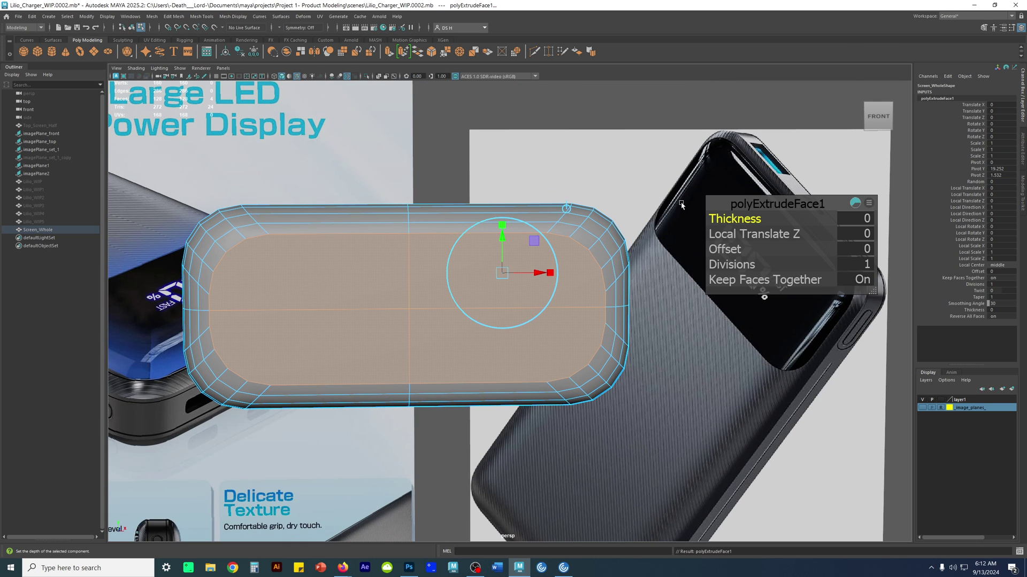
Try offsets of 0.1 and -0.16 on the extruded faces and undo each one
{"action": "left_click", "coordinate": [725, 249]}
{"action": "middle_click_drag", "start_coordinate": [727, 250], "coordinate": [733, 257]}
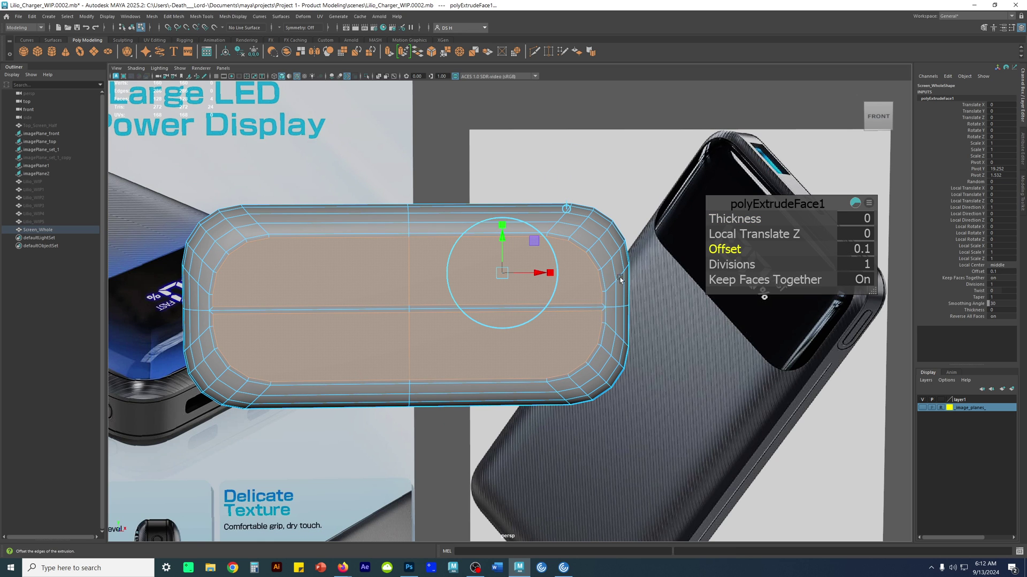
{"action": "middle_click_drag", "start_coordinate": [591, 251], "coordinate": [540, 288], "text": "alt"}
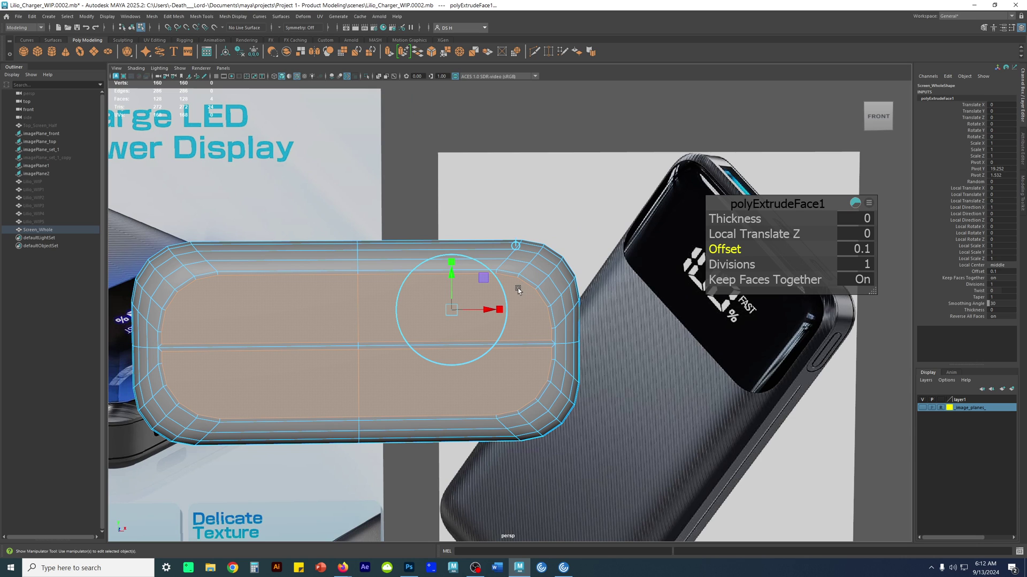
{"action": "key", "text": "ctrl+z"}
{"action": "left_click", "coordinate": [515, 244]}
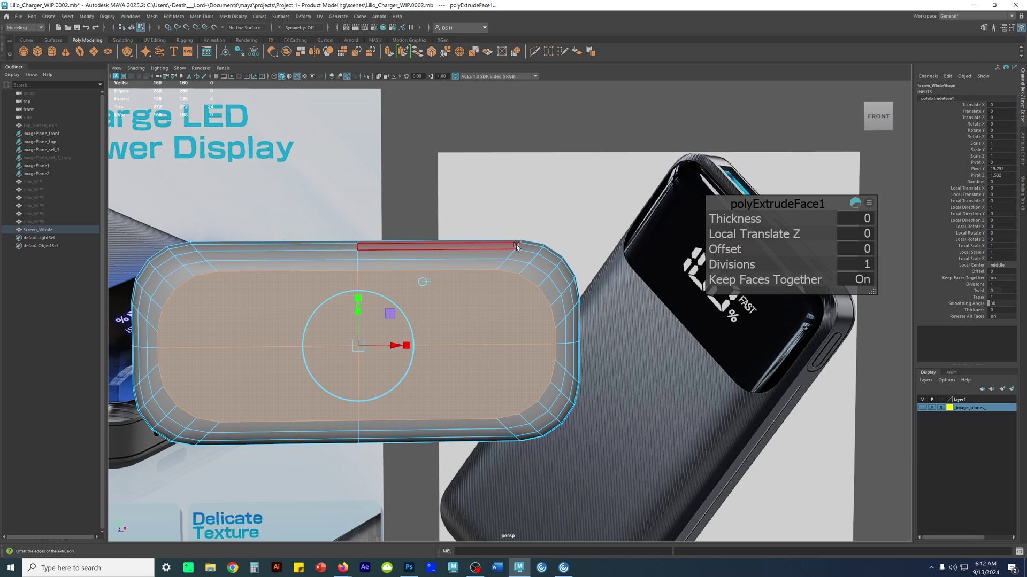
{"action": "left_click_drag", "start_coordinate": [726, 252], "coordinate": [728, 253]}
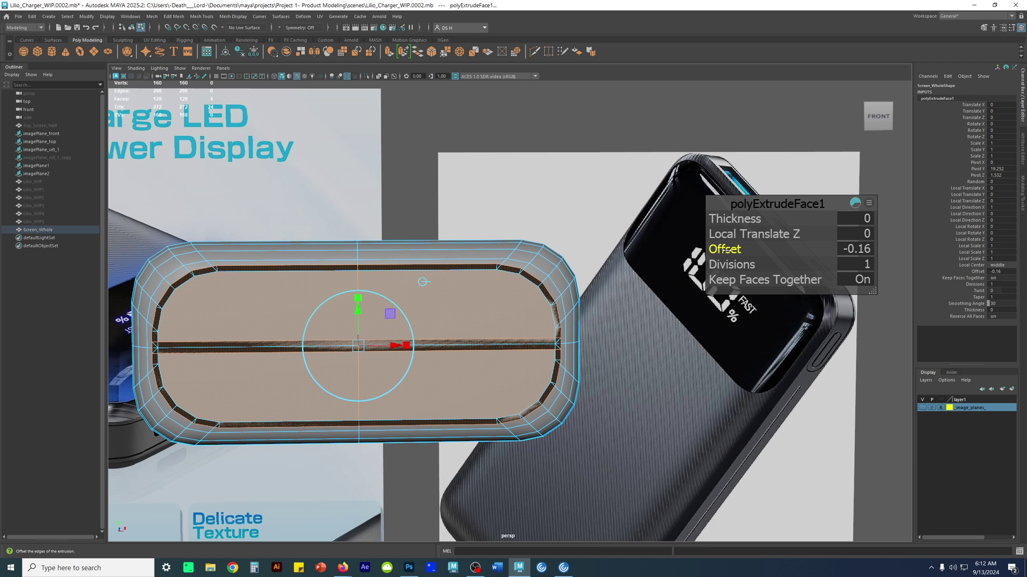
{"action": "key", "text": "ctrl+z"}
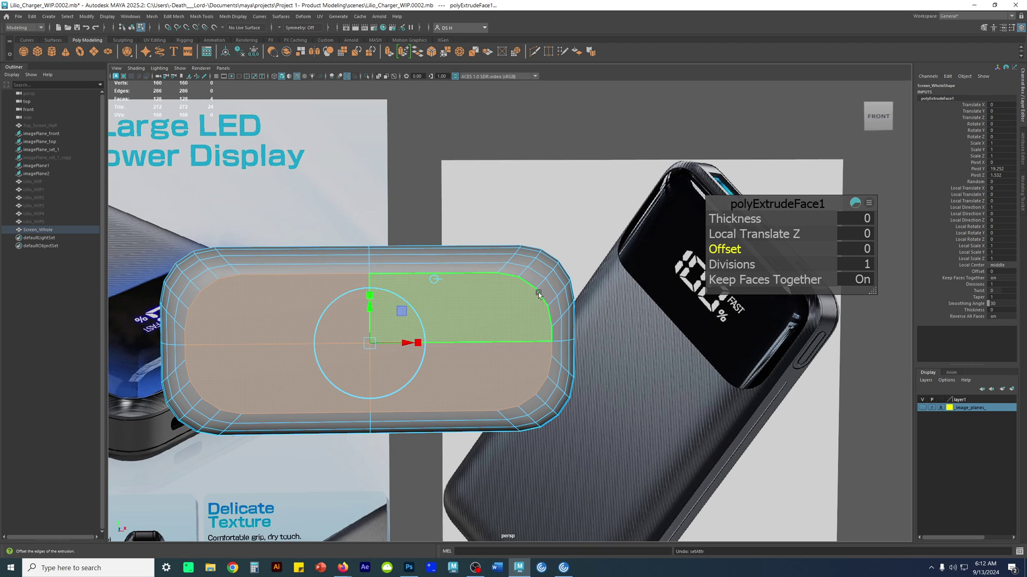
Undo the extrusion of the four large flat faces on Screen_Whole and their selection
{"action": "left_click_drag", "start_coordinate": [595, 267], "coordinate": [560, 280], "text": "alt"}
{"action": "key", "text": "ctrl+z"}
{"action": "key", "text": "ctrl+z"}
{"action": "key", "text": "ctrl+z"}
{"action": "key", "text": "ctrl+z"}
{"action": "key", "text": "ctrl+z"}
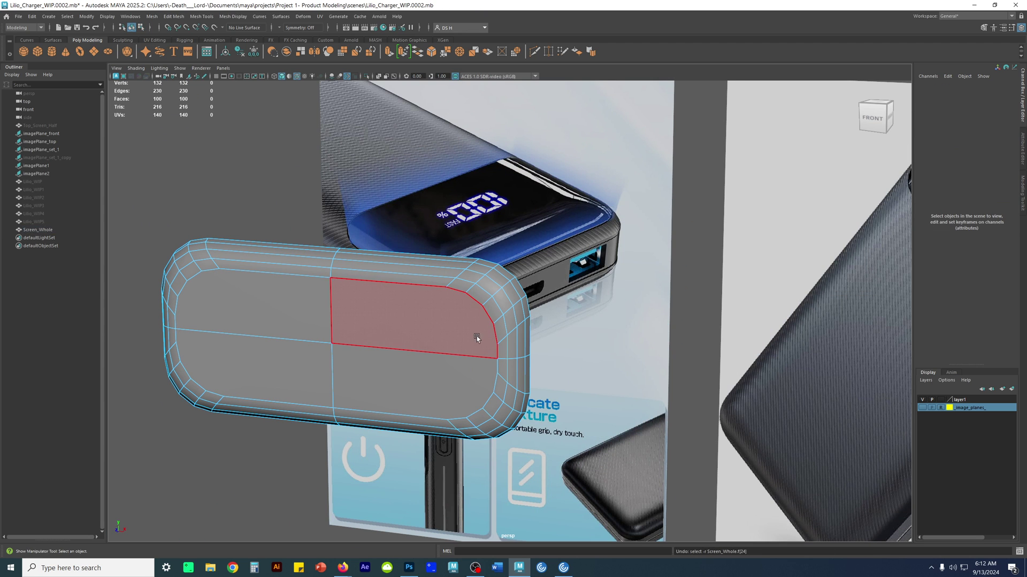
Examine the vertices and edges along the horizontal middle line of Screen_Whole, including in wireframe display, for unmerged geometry
{"action": "right_click_drag", "start_coordinate": [486, 336], "coordinate": [362, 320]}
{"action": "right_click_drag", "start_coordinate": [332, 368], "coordinate": [540, 336], "text": "alt"}
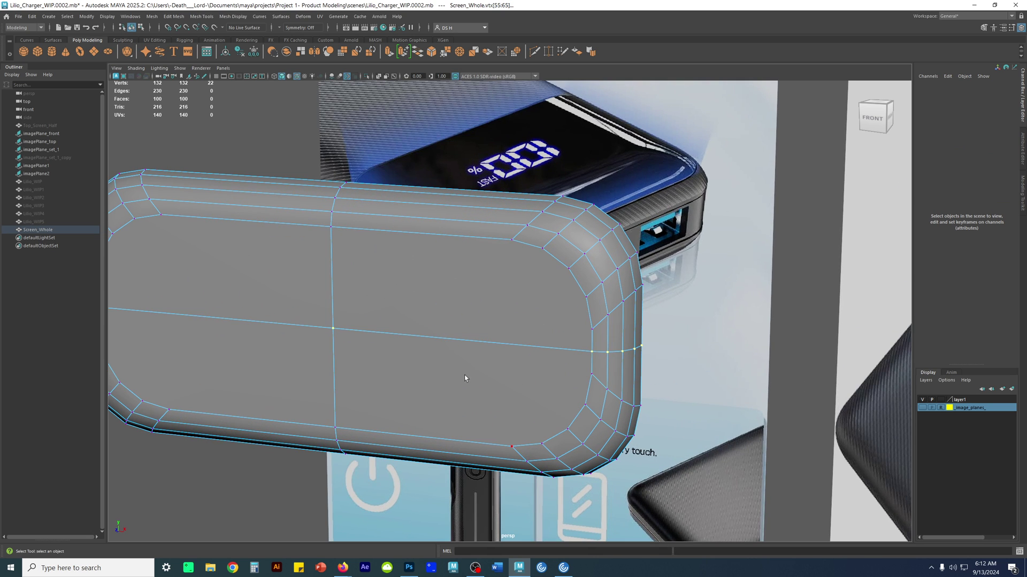
{"action": "key", "text": "ctrl+z"}
{"action": "key", "text": "ctrl+z"}
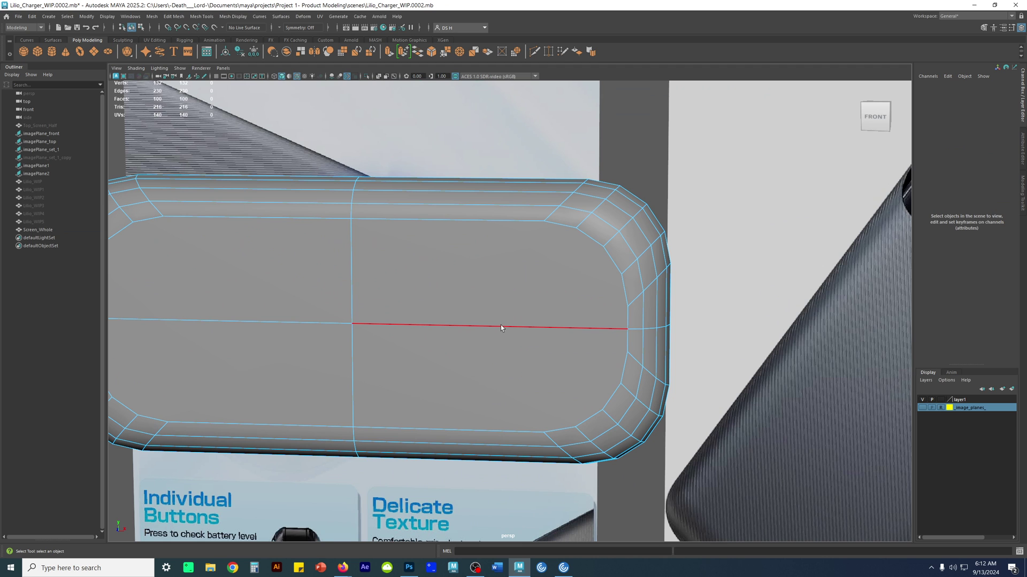
{"action": "double_click", "coordinate": [500, 326]}
{"action": "right_click_drag", "start_coordinate": [746, 349], "coordinate": [556, 338], "text": "alt"}
{"action": "left_click_drag", "start_coordinate": [593, 320], "coordinate": [564, 327], "text": "alt"}
{"action": "right_click_drag", "start_coordinate": [563, 326], "coordinate": [444, 323]}
{"action": "right_click_drag", "start_coordinate": [423, 374], "coordinate": [602, 384], "text": "alt"}
{"action": "left_click", "coordinate": [321, 357]}
{"action": "key", "text": "4"}
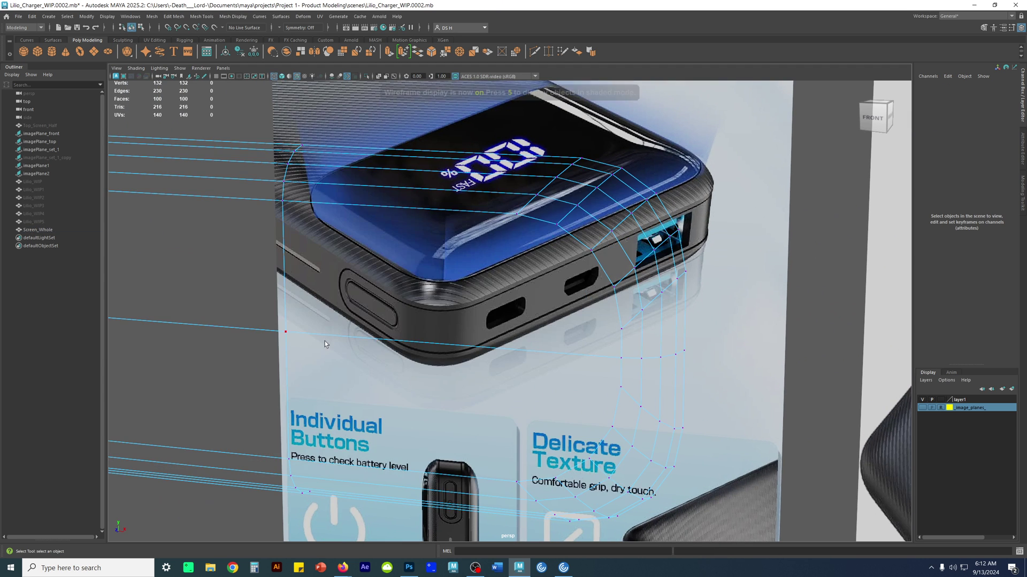
{"action": "left_click", "coordinate": [328, 354]}
{"action": "scroll", "coordinate": [330, 331], "scroll_direction": "down", "scroll_amount": 5}
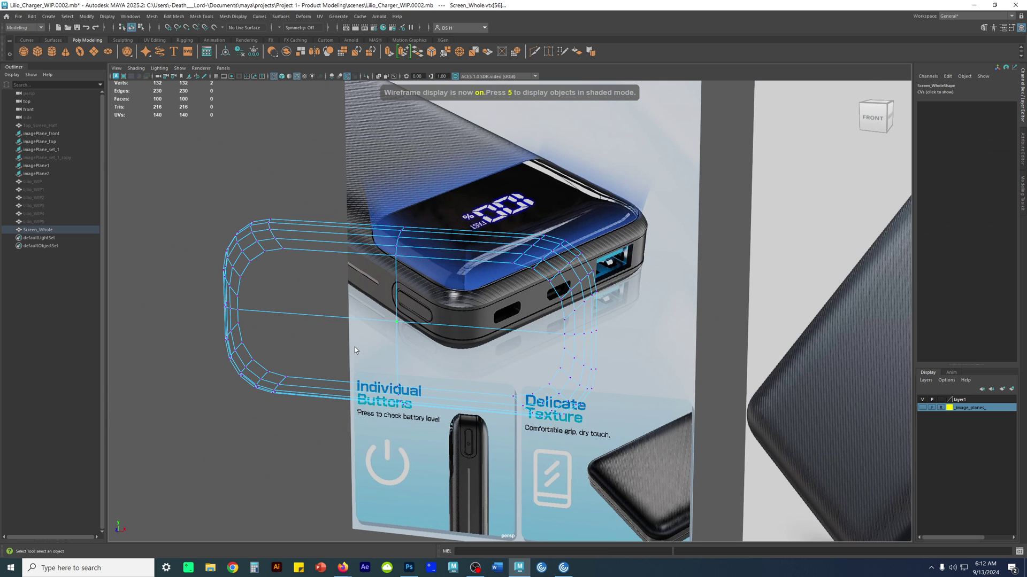
Try moving an edge of the horizontal middle line on Screen_Whole downward in wireframe display and undo the move
{"action": "double_click", "coordinate": [394, 322]}
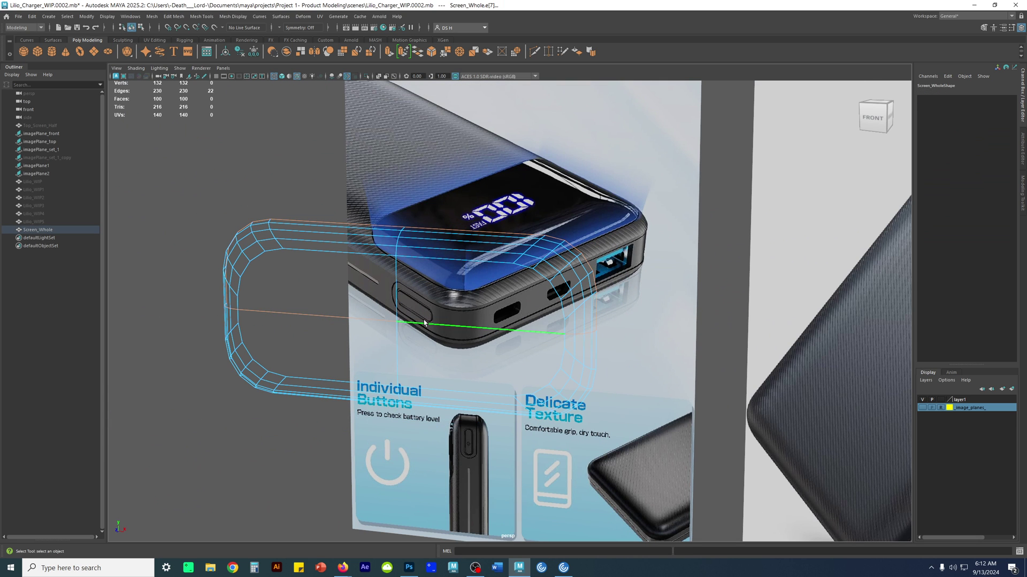
{"action": "scroll", "coordinate": [389, 302], "scroll_direction": "up", "scroll_amount": 3}
{"action": "scroll", "coordinate": [389, 301], "scroll_direction": "up", "scroll_amount": 2}
{"action": "left_click", "coordinate": [367, 339]}
{"action": "key", "text": "w"}
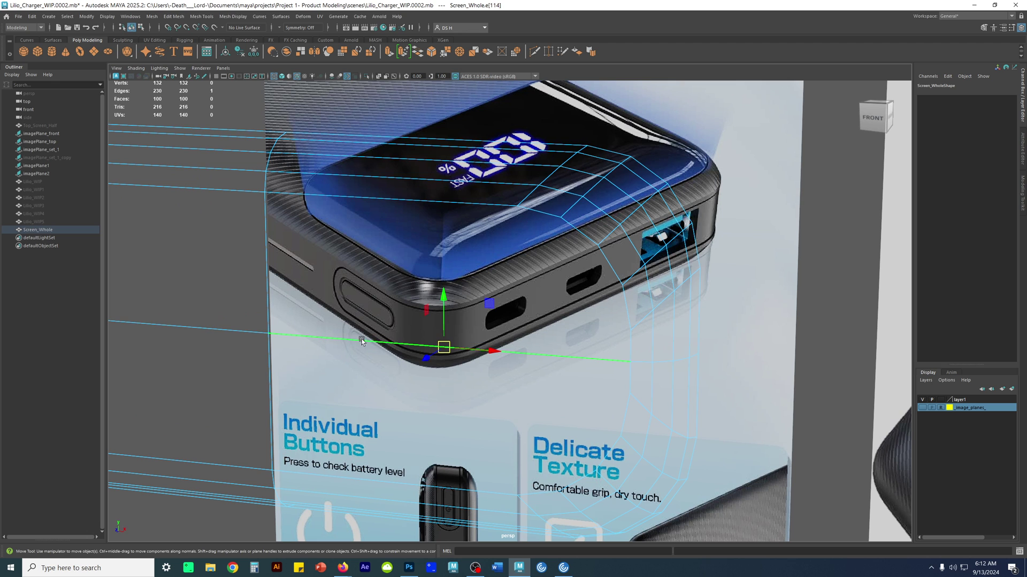
{"action": "left_click_drag", "start_coordinate": [444, 299], "coordinate": [444, 324]}
{"action": "key", "text": "ctrl+z"}
Try pulling the middle-line edges apart in shaded display to test the seam, and undo the moves
{"action": "right_click_drag", "start_coordinate": [561, 313], "coordinate": [438, 315], "text": "alt"}
{"action": "key", "text": "5"}
{"action": "left_click_drag", "start_coordinate": [464, 288], "coordinate": [464, 323]}
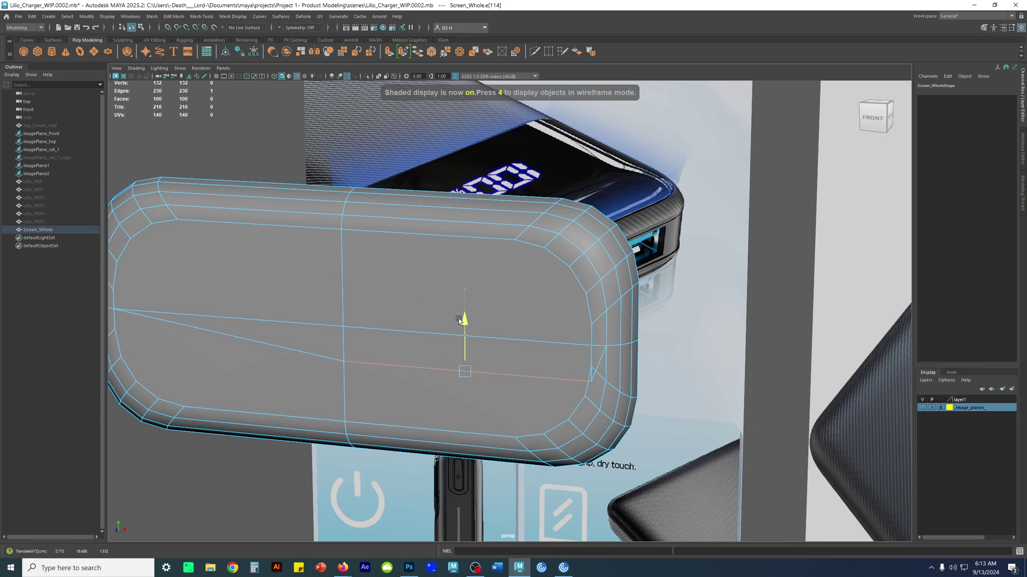
{"action": "left_click", "coordinate": [284, 322]}
{"action": "left_click_drag", "start_coordinate": [229, 267], "coordinate": [229, 248]}
{"action": "key", "text": "ctrl+z"}
{"action": "key", "text": "ctrl+z"}
{"action": "right_click_drag", "start_coordinate": [543, 325], "coordinate": [428, 337], "text": "alt"}
{"action": "key", "text": "ctrl+z"}
{"action": "key", "text": "ctrl+z"}
{"action": "key", "text": "ctrl+z"}
Select all vertices of Screen_Whole and merge them with a threshold of 0.0050
{"action": "left_click", "coordinate": [151, 271]}
{"action": "left_click_drag", "start_coordinate": [382, 304], "coordinate": [414, 299], "text": "alt"}
{"action": "right_click_drag", "start_coordinate": [388, 253], "coordinate": [320, 245]}
{"action": "left_click_drag", "start_coordinate": [173, 176], "coordinate": [917, 546]}
{"action": "mouse_move", "coordinate": [234, 301]}
{"action": "left_mouse_down", "text": "alt"}
{"action": "mouse_move", "coordinate": [313, 320]}
{"action": "mouse_move", "coordinate": [238, 310]}
{"action": "mouse_move", "coordinate": [151, 321]}
{"action": "mouse_move", "coordinate": [223, 298]}
{"action": "left_mouse_up", "text": "alt"}
{"action": "middle_click_drag", "start_coordinate": [534, 281], "coordinate": [487, 301], "text": "alt"}
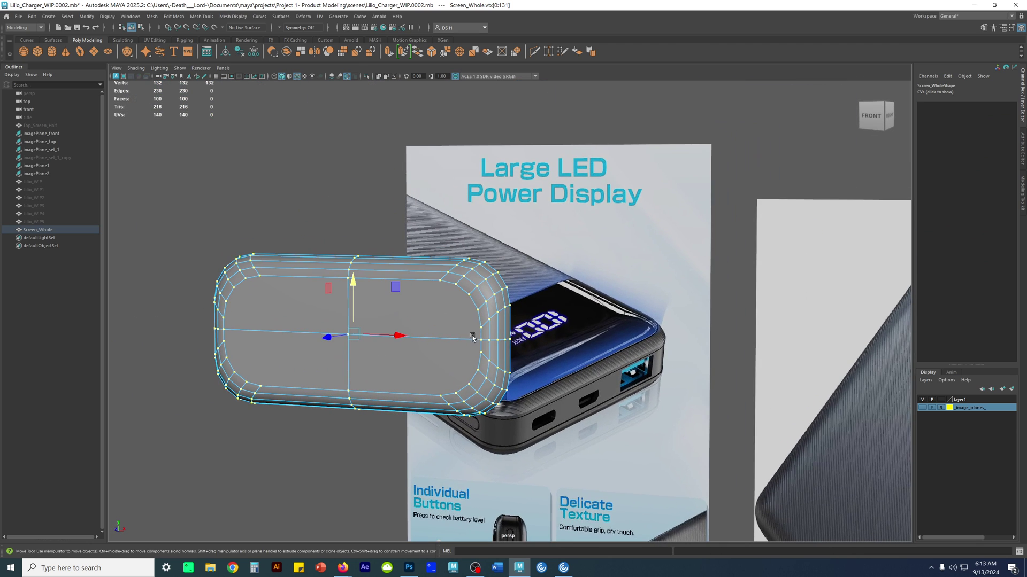
{"action": "right_click", "coordinate": [489, 178], "text": "shift"}
{"action": "mouse_move", "coordinate": [490, 179]}
{"action": "right_mouse_down", "text": "shift"}
{"action": "mouse_move", "coordinate": [486, 154]}
{"action": "mouse_move", "coordinate": [551, 145]}
{"action": "mouse_move", "coordinate": [487, 154]}
{"action": "mouse_move", "coordinate": [488, 183]}
{"action": "mouse_move", "coordinate": [487, 162]}
{"action": "right_mouse_up", "text": "shift"}
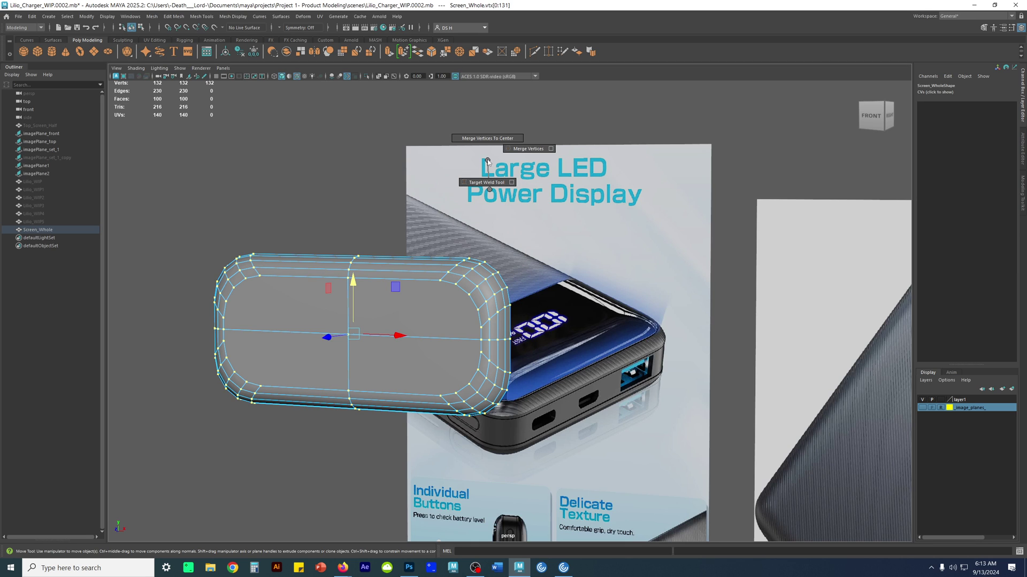
{"action": "right_click_drag", "start_coordinate": [487, 162], "coordinate": [551, 149], "text": "shift"}
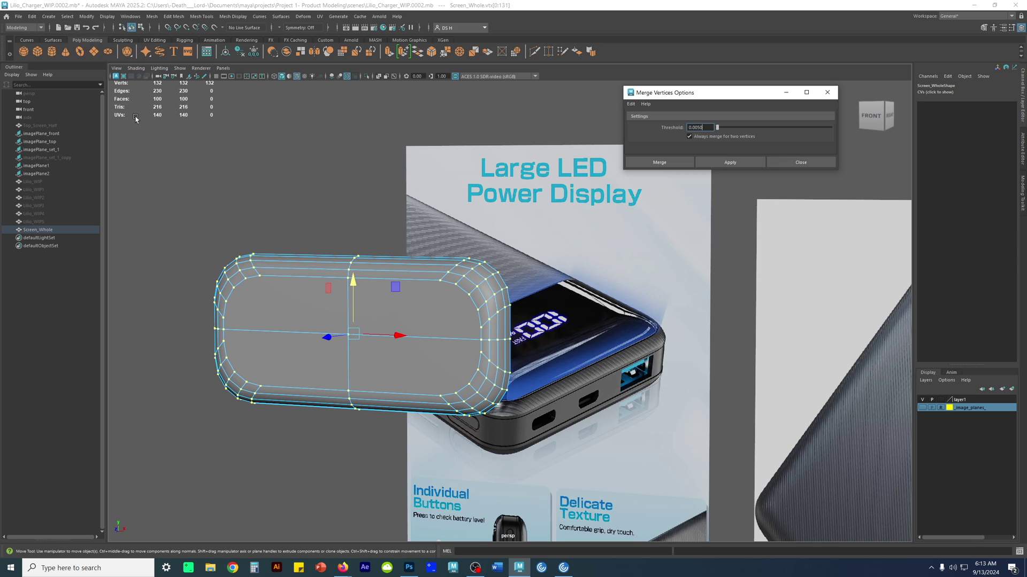
{"action": "left_click", "coordinate": [731, 164]}
{"action": "left_click", "coordinate": [369, 212]}
{"action": "scroll", "coordinate": [395, 319], "scroll_direction": "up", "scroll_amount": 2}
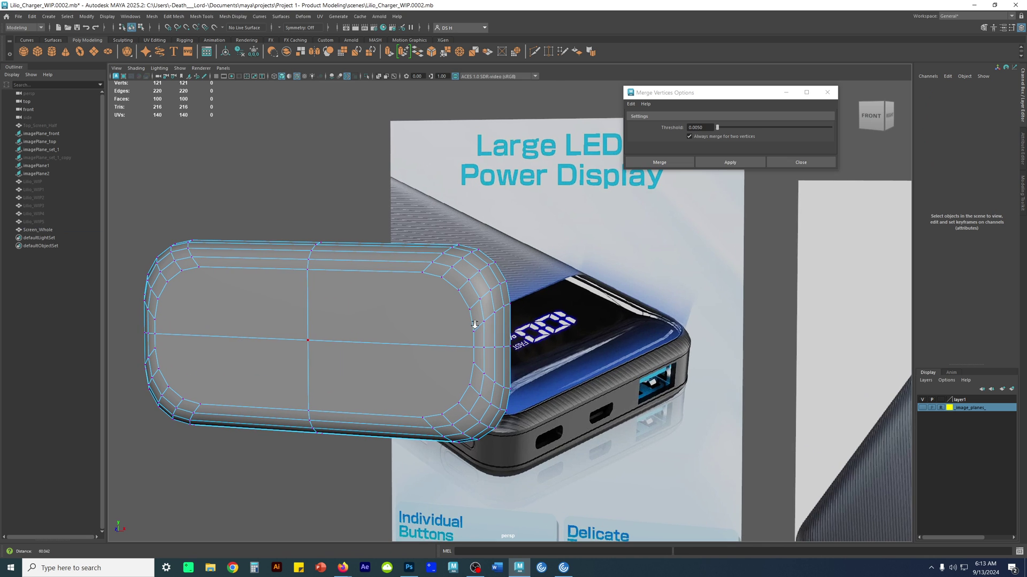
{"action": "left_click", "coordinate": [797, 163]}
Select the four large flat faces in the middle of Screen_Whole and extrude them together
{"action": "middle_click_drag", "start_coordinate": [380, 330], "coordinate": [437, 309], "text": "alt"}
{"action": "scroll", "coordinate": [419, 273], "scroll_direction": "up", "scroll_amount": 1}
{"action": "right_click_drag", "start_coordinate": [428, 262], "coordinate": [426, 282]}
{"action": "left_click_drag", "start_coordinate": [538, 332], "coordinate": [562, 336], "text": "alt"}
{"action": "right_click_drag", "start_coordinate": [504, 269], "coordinate": [505, 292]}
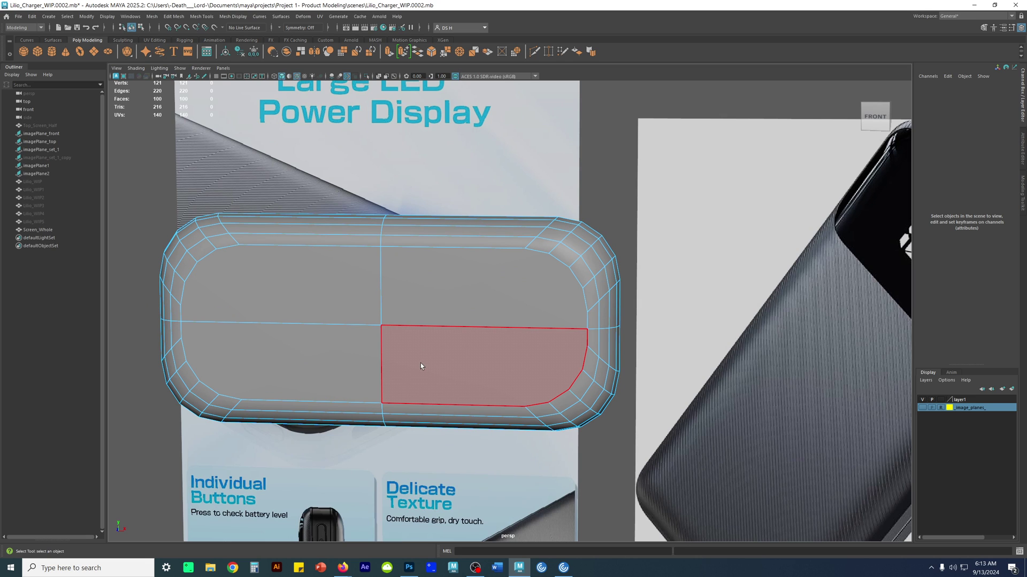
{"action": "left_click", "coordinate": [420, 366]}
{"action": "left_click", "coordinate": [431, 297], "text": "shift"}
{"action": "left_click", "coordinate": [327, 306], "text": "shift"}
{"action": "left_click", "coordinate": [310, 358], "text": "shift"}
{"action": "left_click_drag", "start_coordinate": [733, 359], "coordinate": [687, 298], "text": "alt"}
{"action": "right_click_drag", "start_coordinate": [649, 192], "coordinate": [649, 211], "text": "shift"}
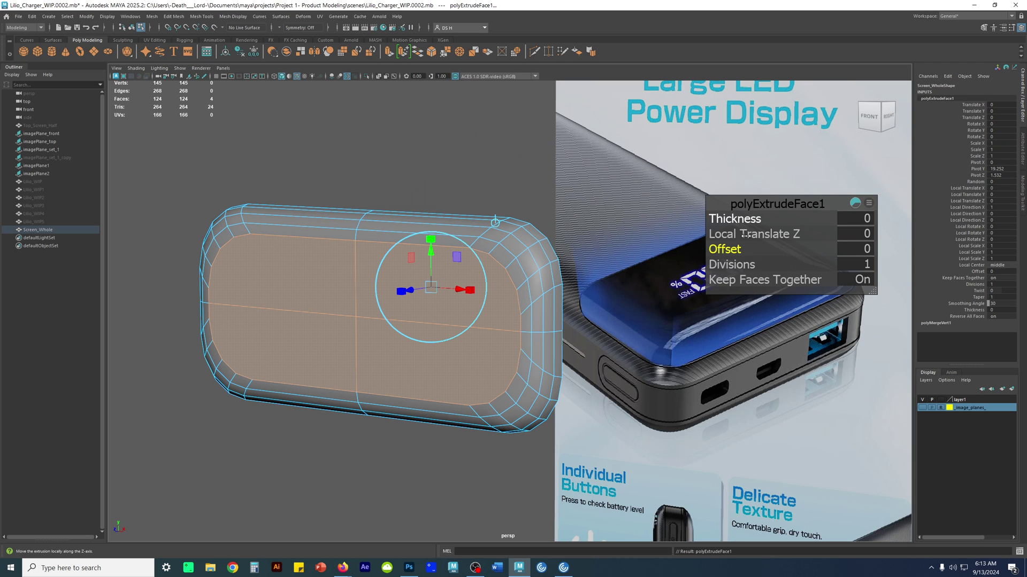
Set the offset of the extruded screen faces to 0.1
{"action": "left_click_drag", "start_coordinate": [722, 249], "coordinate": [728, 250]}
{"action": "left_click_drag", "start_coordinate": [553, 246], "coordinate": [536, 220], "text": "alt"}
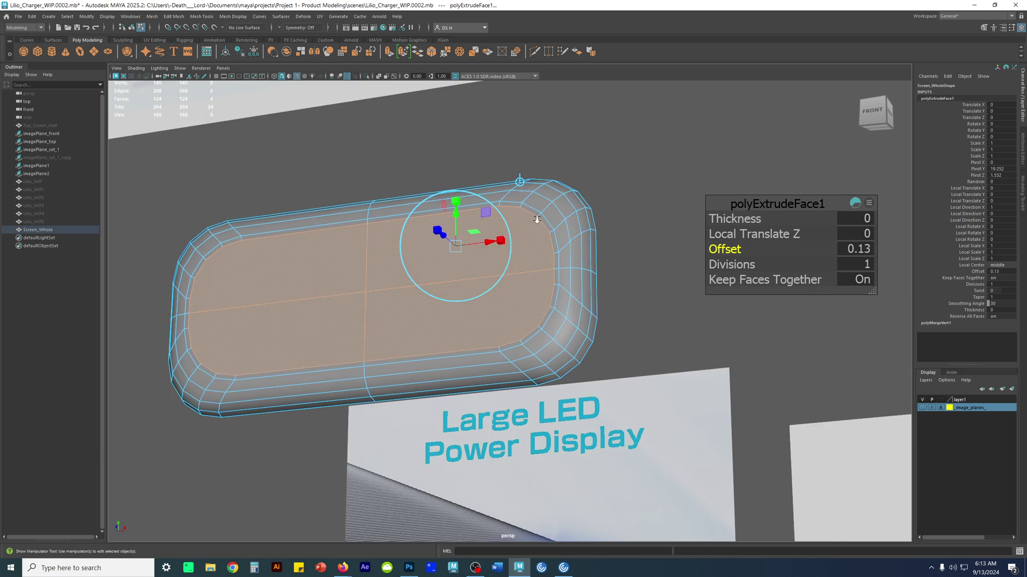
{"action": "middle_click_drag", "start_coordinate": [536, 220], "coordinate": [546, 310], "text": "alt"}
{"action": "right_click_drag", "start_coordinate": [545, 310], "coordinate": [602, 271], "text": "alt"}
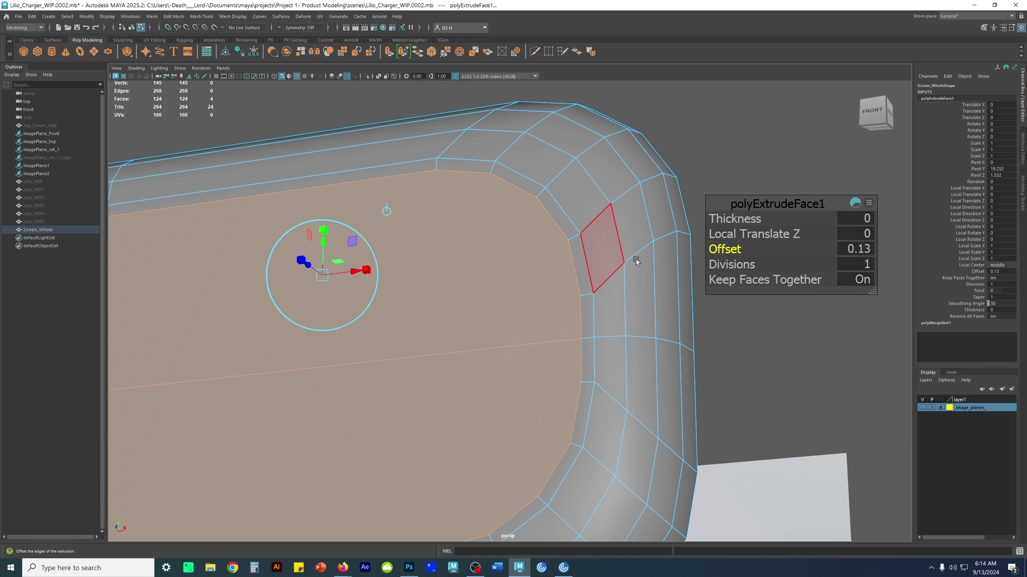
{"action": "left_click_drag", "start_coordinate": [722, 249], "coordinate": [719, 251]}
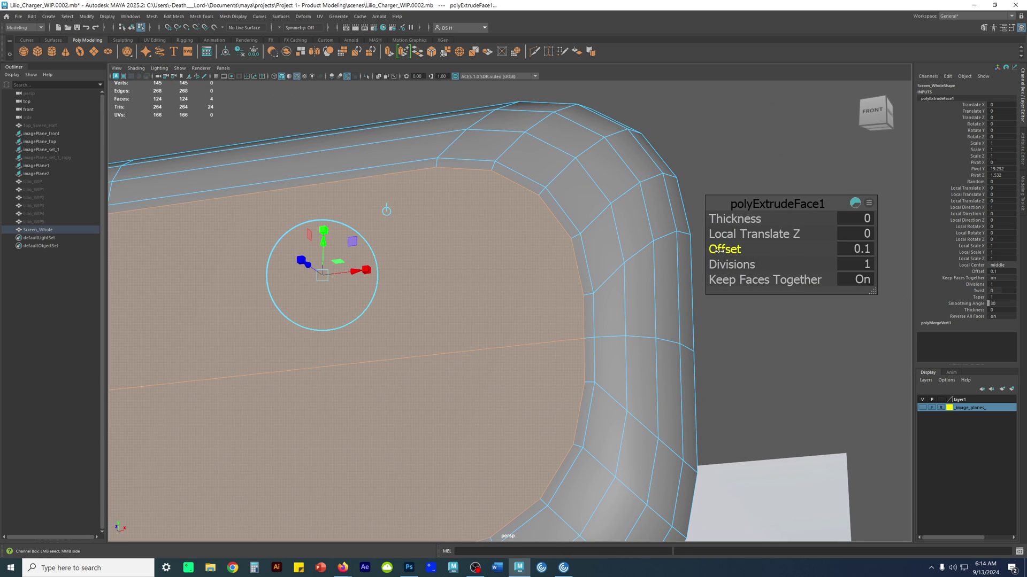
Examine the inset border around the screen faces from several angles and clear the face selection
{"action": "right_click_drag", "start_coordinate": [546, 270], "coordinate": [436, 271], "text": "alt"}
{"action": "left_click_drag", "start_coordinate": [435, 271], "coordinate": [515, 290], "text": "alt"}
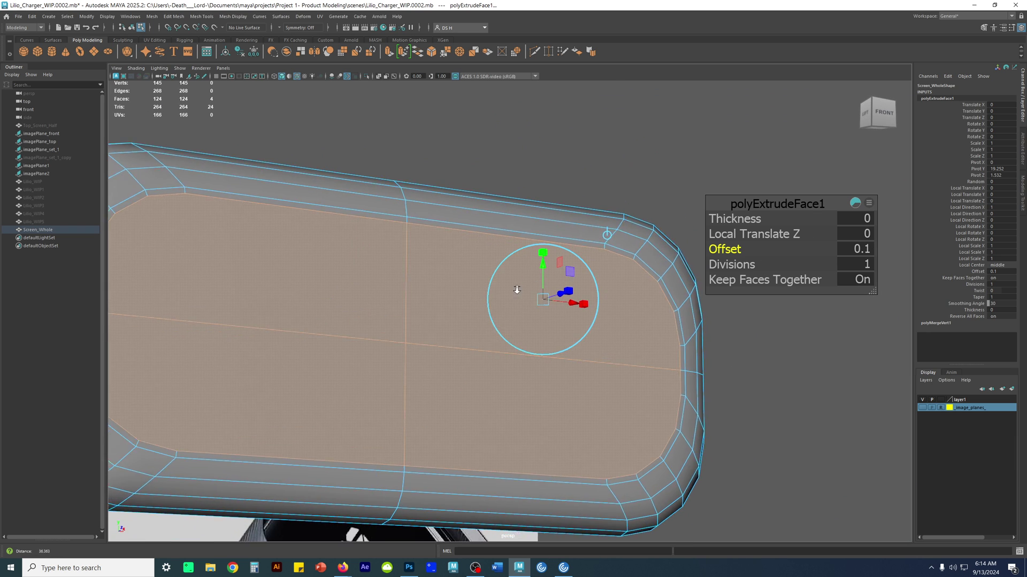
{"action": "right_click_drag", "start_coordinate": [516, 291], "coordinate": [406, 273], "text": "alt"}
{"action": "left_click_drag", "start_coordinate": [214, 227], "coordinate": [235, 242], "text": "alt"}
{"action": "middle_click_drag", "start_coordinate": [236, 243], "coordinate": [329, 264], "text": "alt"}
{"action": "right_click_drag", "start_coordinate": [329, 264], "coordinate": [536, 323], "text": "alt"}
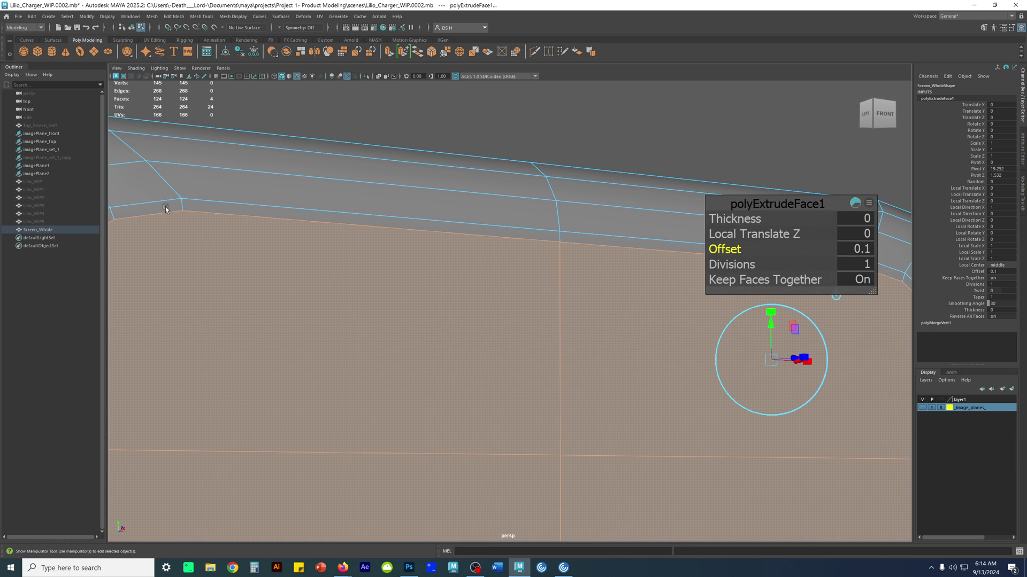
{"action": "right_click_drag", "start_coordinate": [406, 289], "coordinate": [251, 256], "text": "alt"}
{"action": "left_click_drag", "start_coordinate": [534, 268], "coordinate": [472, 261], "text": "alt"}
{"action": "middle_click_drag", "start_coordinate": [472, 262], "coordinate": [436, 223], "text": "alt"}
{"action": "left_click", "coordinate": [603, 149]}
{"action": "left_click_drag", "start_coordinate": [603, 148], "coordinate": [520, 222], "text": "alt"}
{"action": "middle_click_drag", "start_coordinate": [467, 233], "coordinate": [484, 200], "text": "alt"}
{"action": "right_click_drag", "start_coordinate": [484, 201], "coordinate": [495, 234], "text": "alt"}
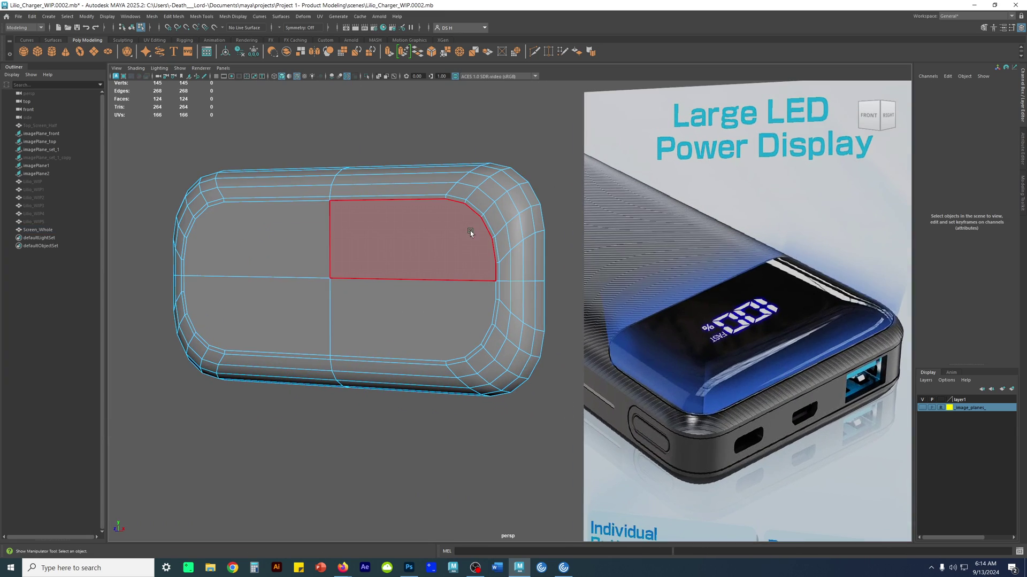
Select Screen_Whole in object mode and save the scene as a new incremental version
{"action": "right_click_drag", "start_coordinate": [422, 264], "coordinate": [613, 163]}
{"action": "key", "text": "w"}
{"action": "key", "text": "ctrl+alt+s"}
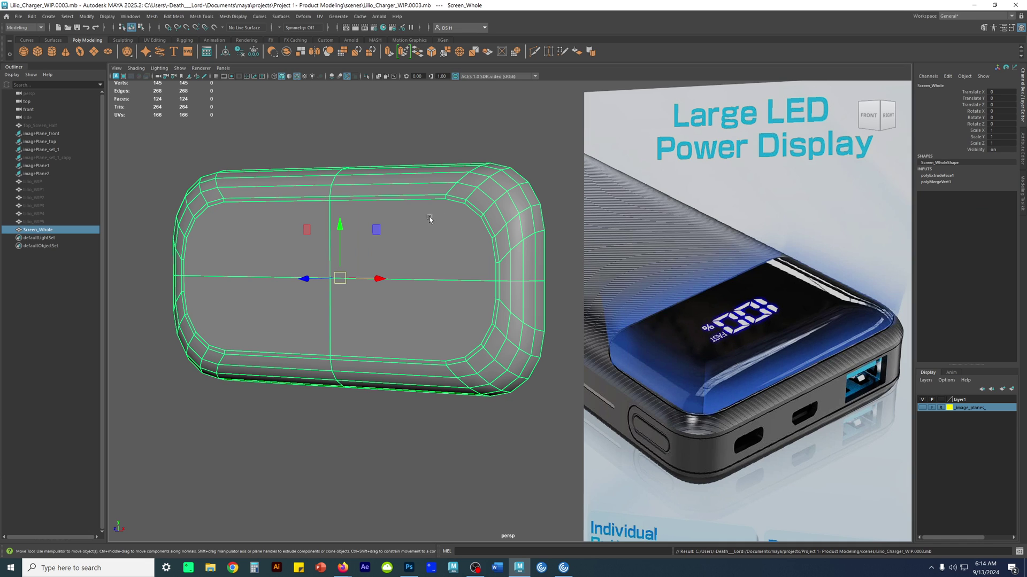
Select all faces in the lower half of Screen_Whole in the front view and extrude them together
{"action": "middle_click_drag", "start_coordinate": [409, 235], "coordinate": [405, 163], "text": "alt"}
{"action": "right_click_drag", "start_coordinate": [433, 153], "coordinate": [434, 176]}
{"action": "right_click_drag", "start_coordinate": [607, 243], "coordinate": [494, 240], "text": "alt"}
{"action": "left_click_drag", "start_coordinate": [445, 264], "coordinate": [494, 259], "text": "alt"}
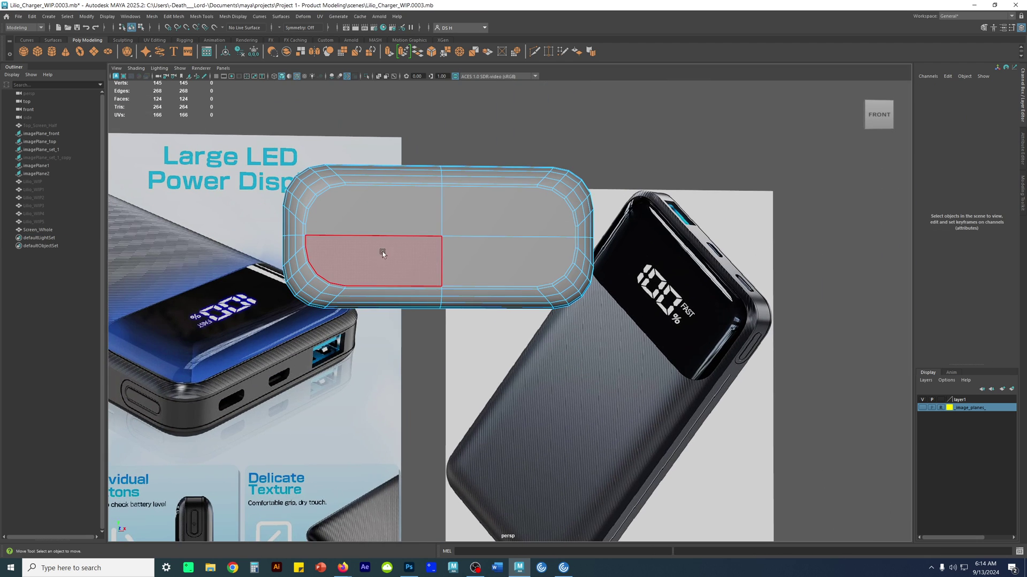
{"action": "key", "text": "space"}
{"action": "key", "text": "space"}
{"action": "right_click_drag", "start_coordinate": [521, 357], "coordinate": [463, 316], "text": "alt"}
{"action": "middle_click_drag", "start_coordinate": [463, 316], "coordinate": [454, 234], "text": "alt"}
{"action": "scroll", "coordinate": [454, 234], "scroll_direction": "up", "scroll_amount": 1}
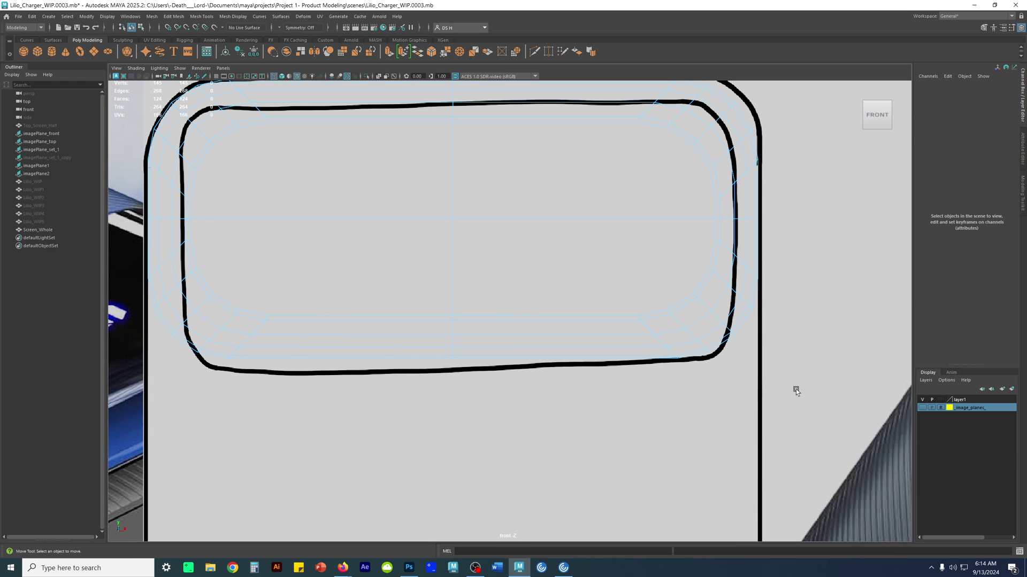
{"action": "left_click_drag", "start_coordinate": [178, 238], "coordinate": [181, 238]}
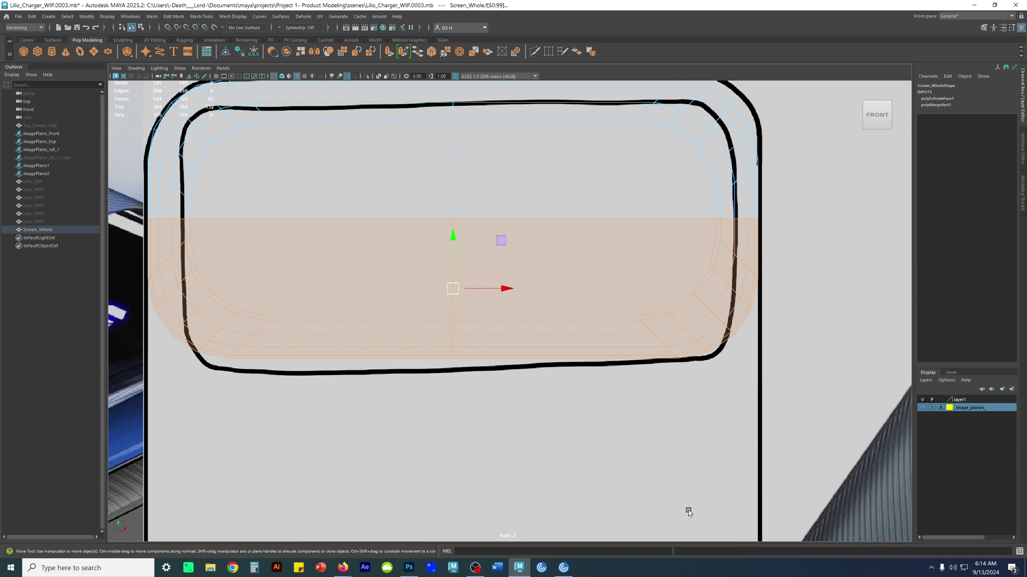
{"action": "key", "text": "space"}
{"action": "key", "text": "space"}
{"action": "left_click_drag", "start_coordinate": [599, 274], "coordinate": [570, 223], "text": "alt"}
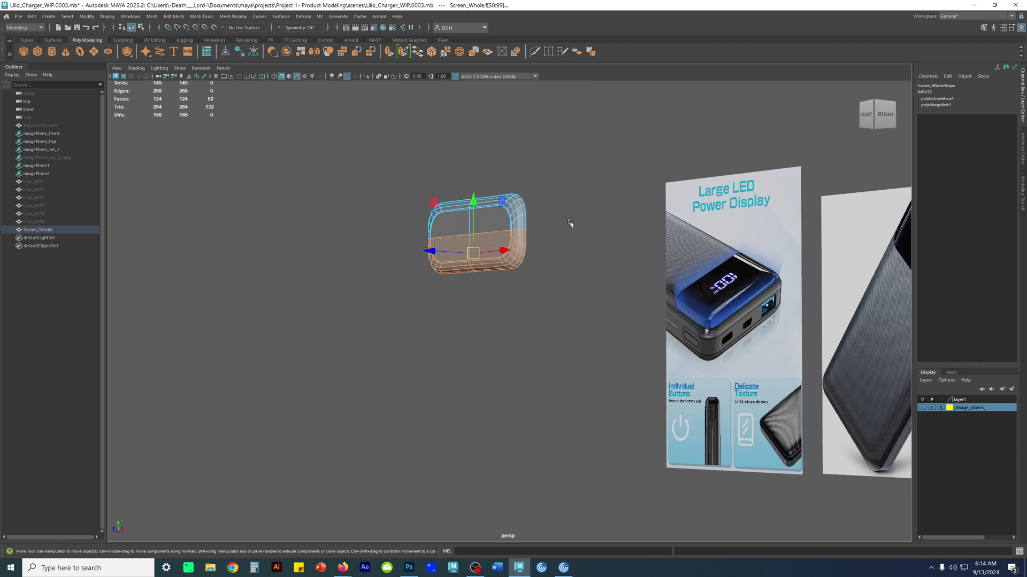
{"action": "right_click", "coordinate": [580, 136], "text": "shift"}
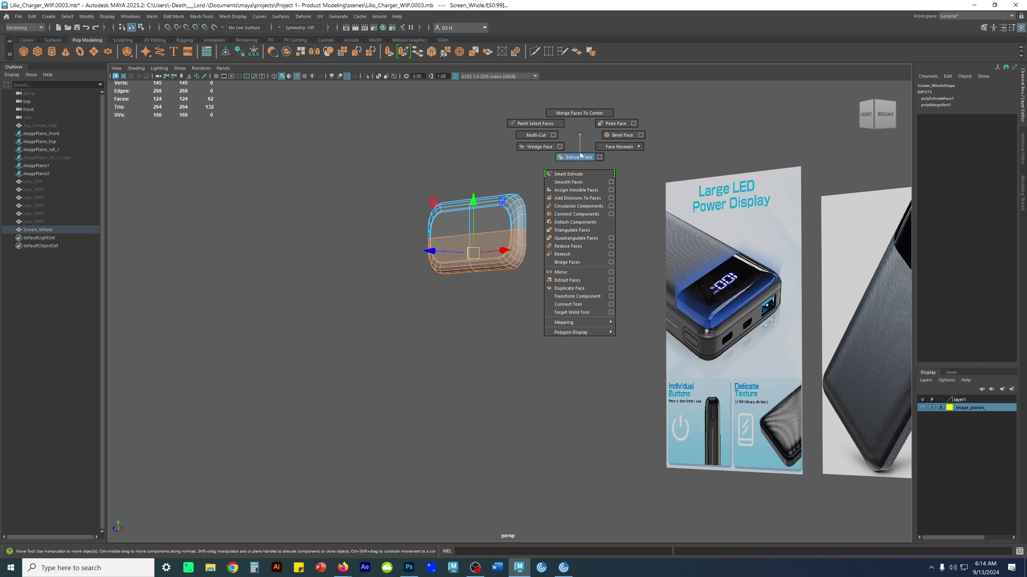
{"action": "left_click", "coordinate": [580, 155]}
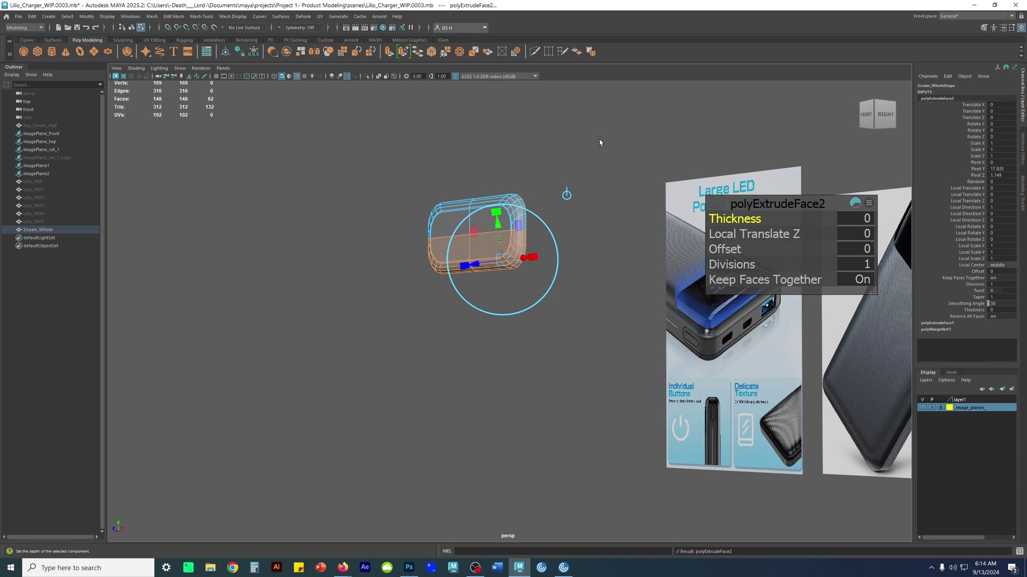
{"action": "left_click_drag", "start_coordinate": [547, 240], "coordinate": [618, 319], "text": "alt"}
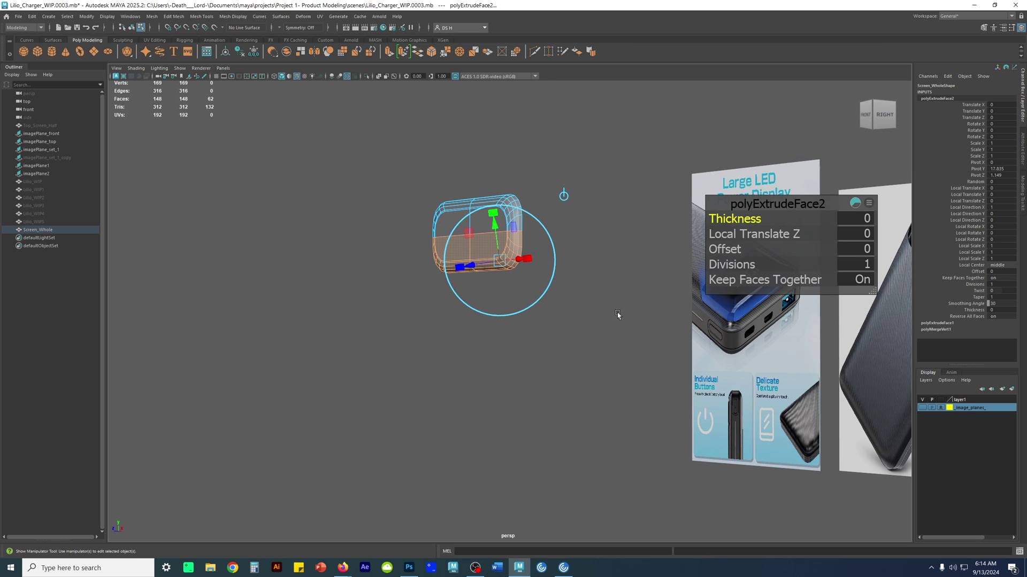
Move the extruded lower faces straight down to the bottom edge of the power bank outline in the front reference
{"action": "key", "text": "w"}
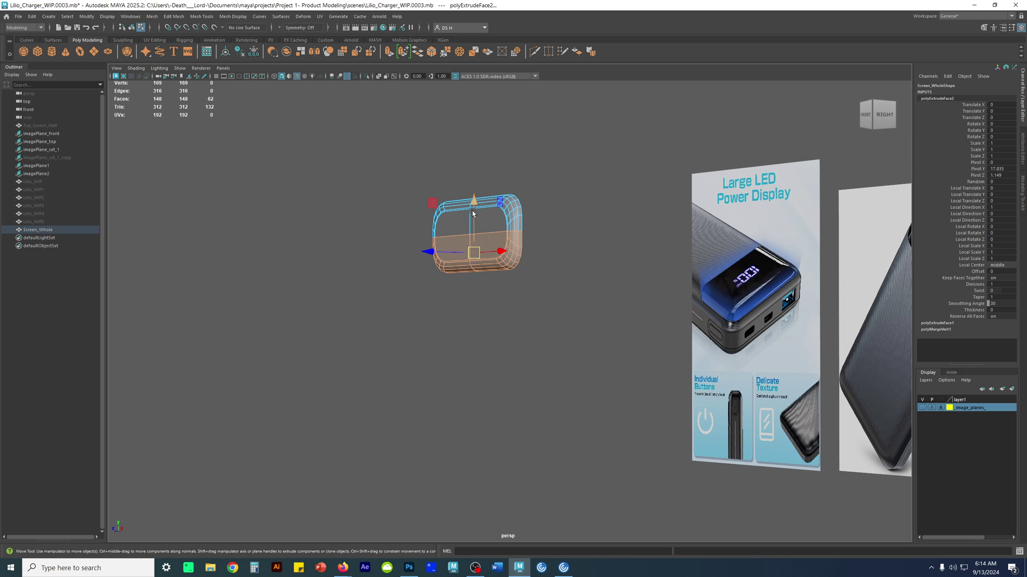
{"action": "left_click_drag", "start_coordinate": [475, 204], "coordinate": [863, 387]}
{"action": "mouse_move", "coordinate": [571, 299]}
{"action": "left_mouse_down", "text": "alt"}
{"action": "mouse_move", "coordinate": [493, 268]}
{"action": "mouse_move", "coordinate": [556, 286]}
{"action": "left_mouse_up", "text": "alt"}
{"action": "key", "text": "space"}
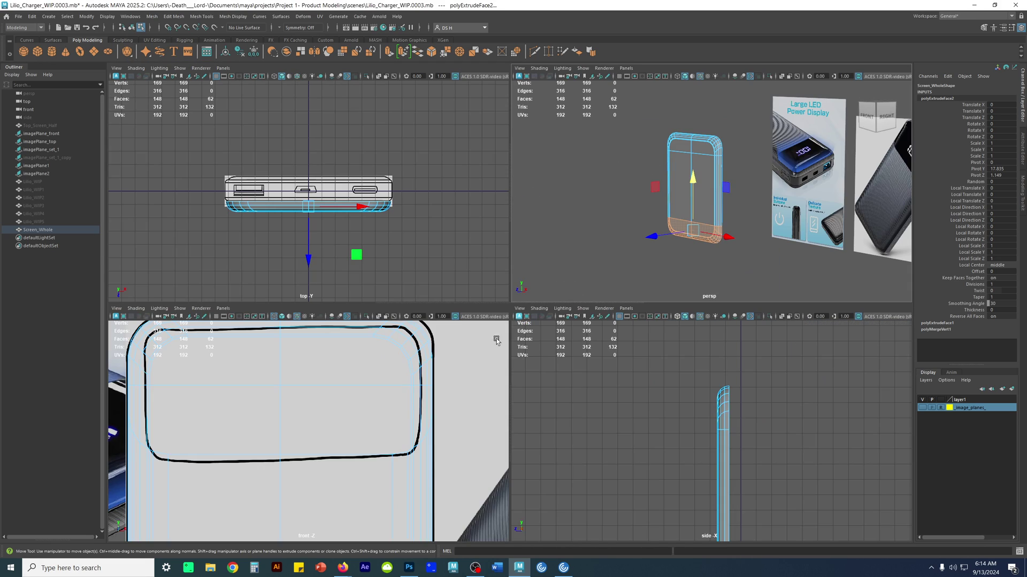
{"action": "key", "text": "space"}
{"action": "scroll", "coordinate": [629, 366], "scroll_direction": "down", "scroll_amount": 6}
{"action": "middle_click_drag", "start_coordinate": [573, 328], "coordinate": [570, 197], "text": "alt"}
{"action": "scroll", "coordinate": [642, 332], "scroll_direction": "down", "scroll_amount": 1}
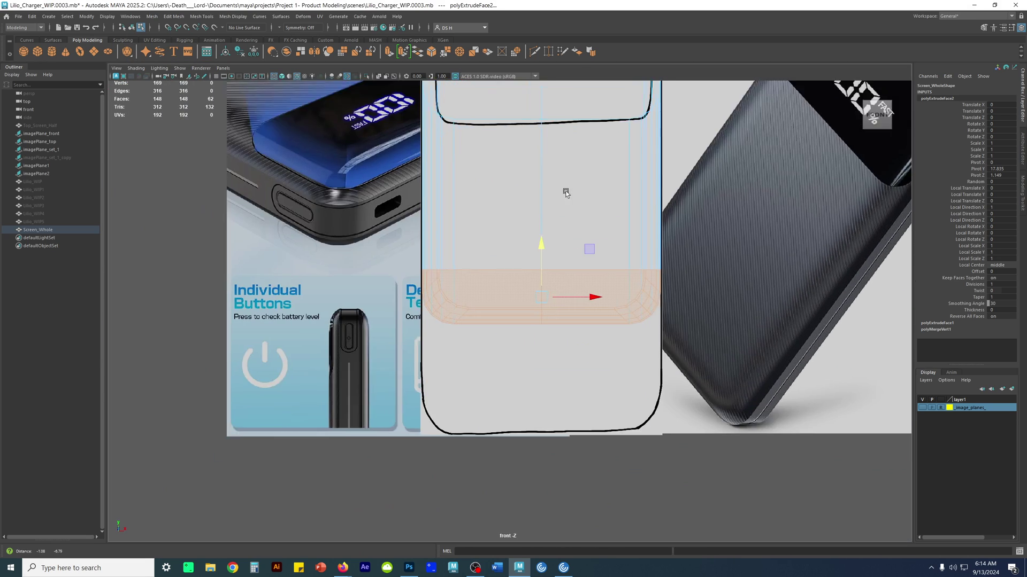
{"action": "scroll", "coordinate": [569, 197], "scroll_direction": "up", "scroll_amount": 1}
{"action": "left_click_drag", "start_coordinate": [545, 241], "coordinate": [560, 380]}
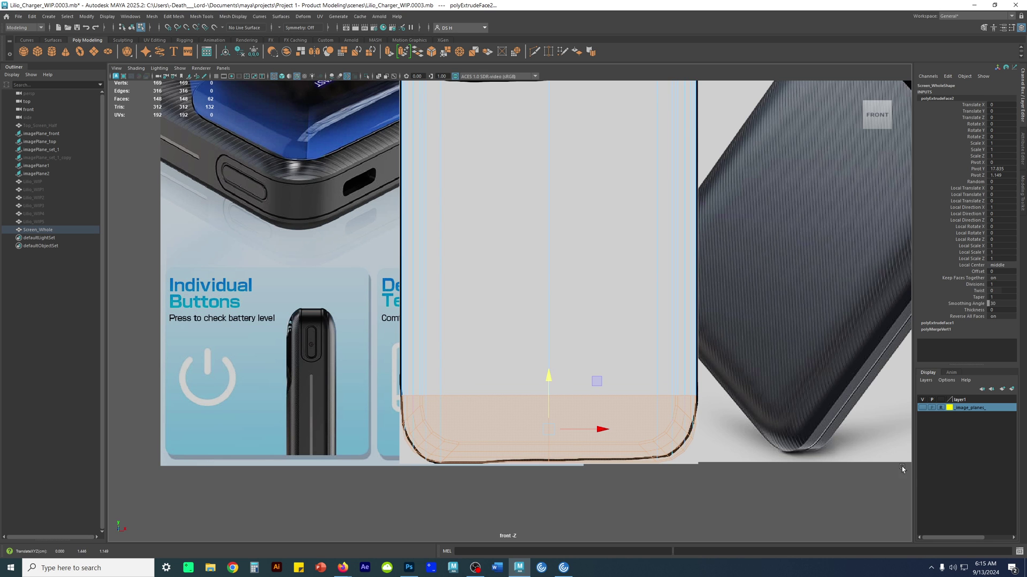
Deselect the faces and examine the lengthened body from the side and rear in the perspective view
{"action": "scroll", "coordinate": [716, 222], "scroll_direction": "down", "scroll_amount": 5}
{"action": "key", "text": "space"}
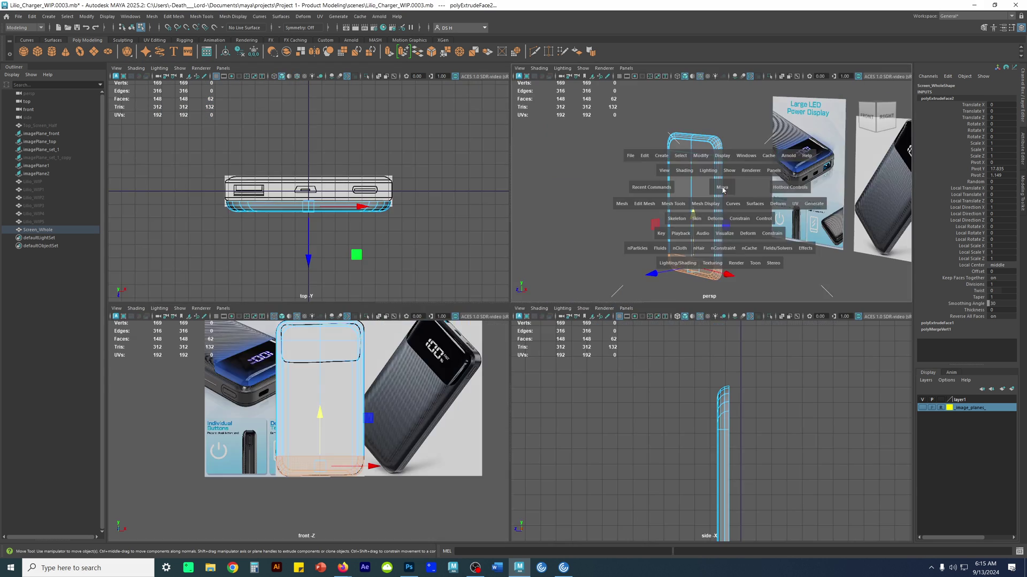
{"action": "key", "text": "space"}
{"action": "left_click_drag", "start_coordinate": [688, 281], "coordinate": [466, 270], "text": "alt"}
{"action": "left_click", "coordinate": [635, 279]}
{"action": "right_click_drag", "start_coordinate": [465, 270], "coordinate": [679, 286], "text": "alt"}
{"action": "right_click_drag", "start_coordinate": [524, 231], "coordinate": [514, 266]}
{"action": "left_click_drag", "start_coordinate": [544, 309], "coordinate": [704, 278], "text": "alt"}
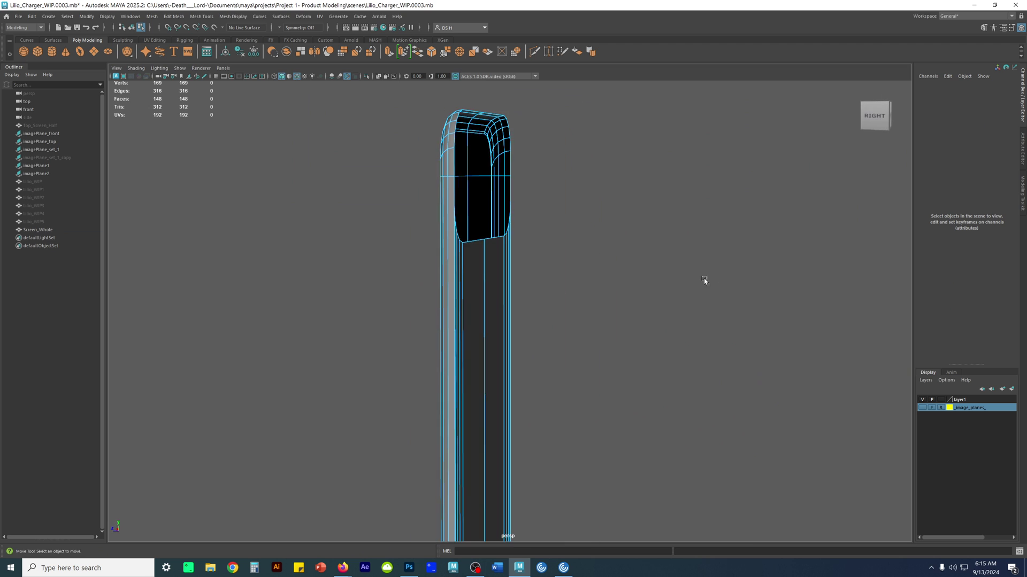
{"action": "right_click_drag", "start_coordinate": [704, 278], "coordinate": [464, 284], "text": "alt"}
{"action": "left_click_drag", "start_coordinate": [488, 305], "coordinate": [618, 314], "text": "alt"}
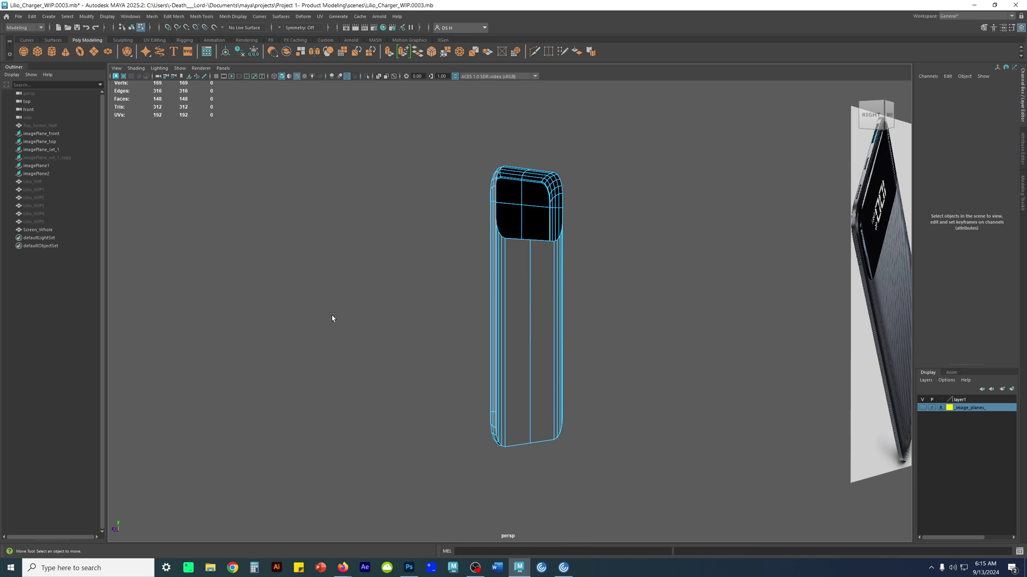
Select the lower faces of Screen_Whole, deselect the front and side-wall faces in the side view, and delete the remaining back faces
{"action": "left_click_drag", "start_coordinate": [344, 315], "coordinate": [680, 403]}
{"action": "left_click", "coordinate": [698, 447]}
{"action": "left_click_drag", "start_coordinate": [701, 472], "coordinate": [347, 346]}
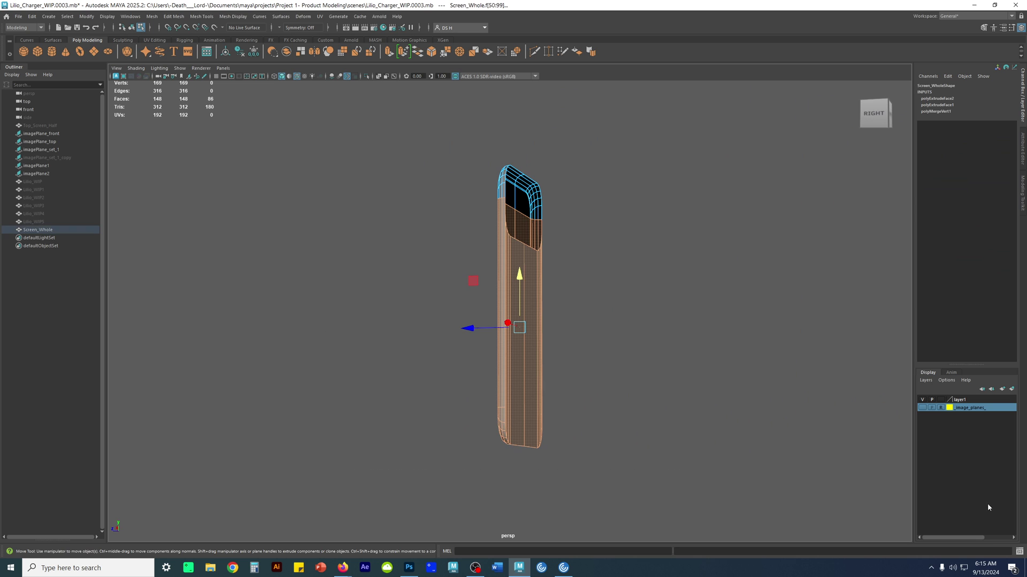
{"action": "key", "text": "space"}
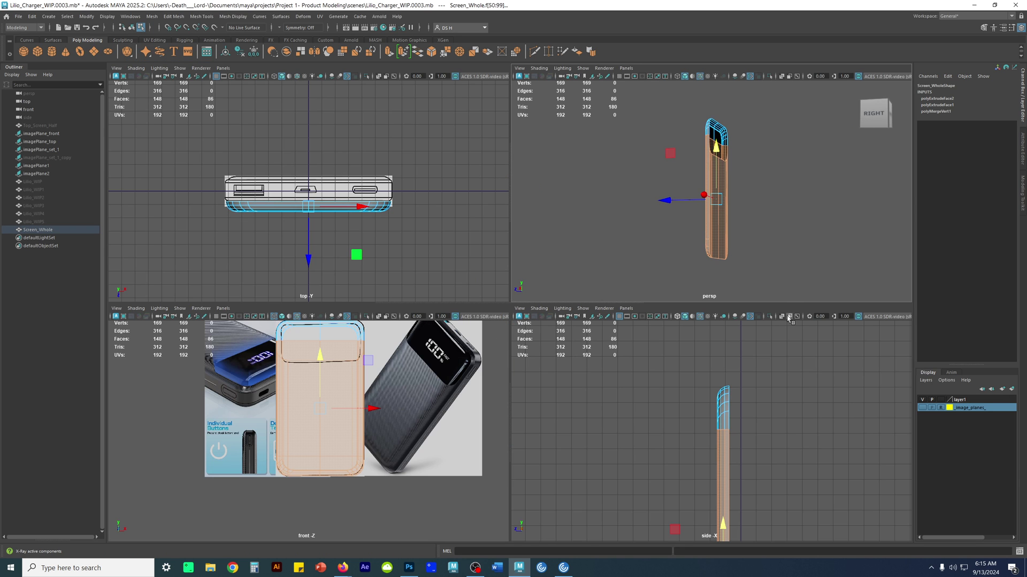
{"action": "key", "text": "space"}
{"action": "middle_click_drag", "start_coordinate": [748, 420], "coordinate": [760, 307], "text": "alt"}
{"action": "right_click_drag", "start_coordinate": [746, 425], "coordinate": [633, 417], "text": "alt"}
{"action": "scroll", "coordinate": [631, 321], "scroll_direction": "down", "scroll_amount": 4}
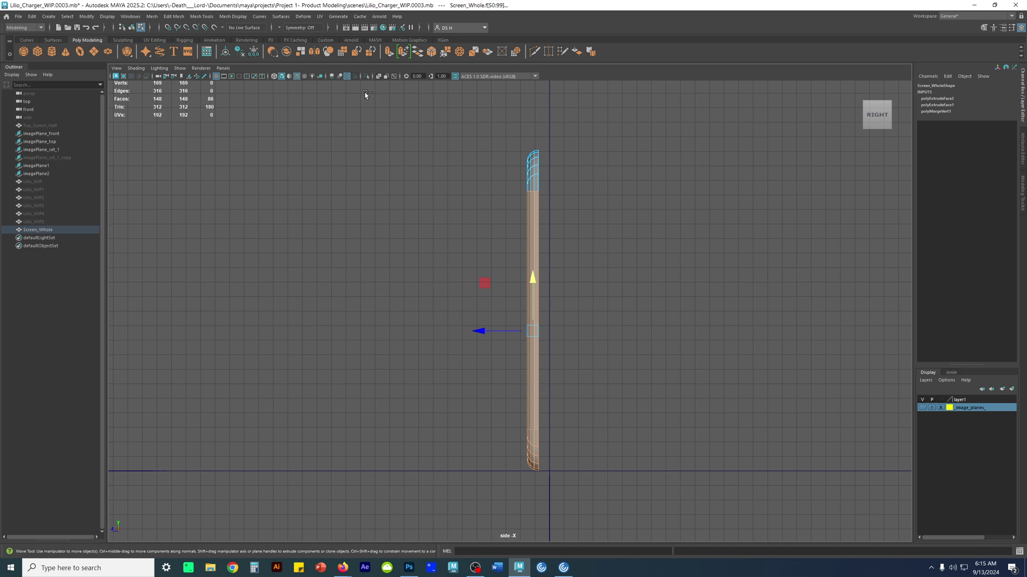
{"action": "left_click_drag", "start_coordinate": [366, 92], "coordinate": [534, 529]}
{"action": "key", "text": "space"}
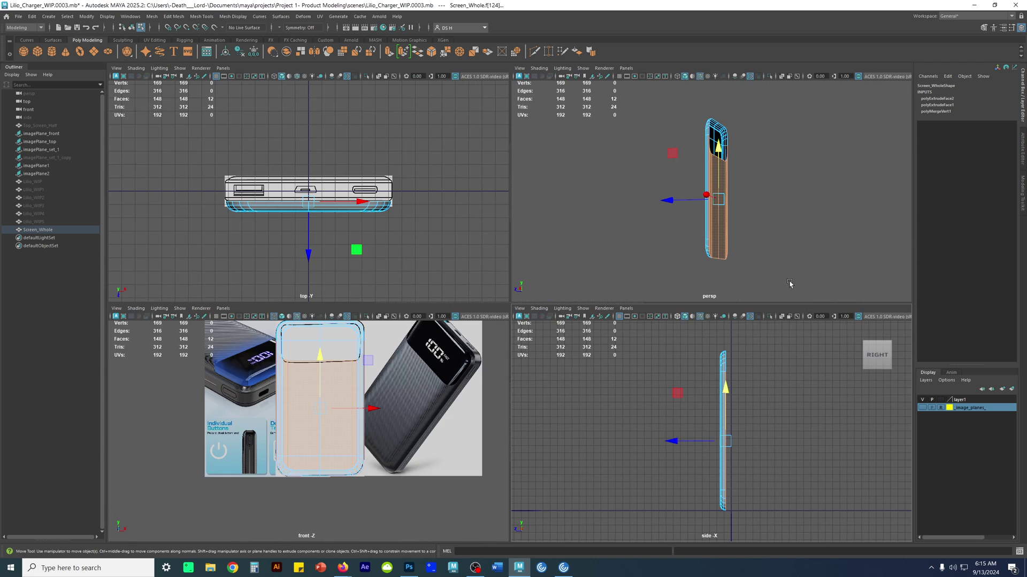
{"action": "key", "text": "space"}
{"action": "left_click_drag", "start_coordinate": [646, 268], "coordinate": [609, 294], "text": "alt"}
{"action": "right_click_drag", "start_coordinate": [610, 294], "coordinate": [717, 312], "text": "alt"}
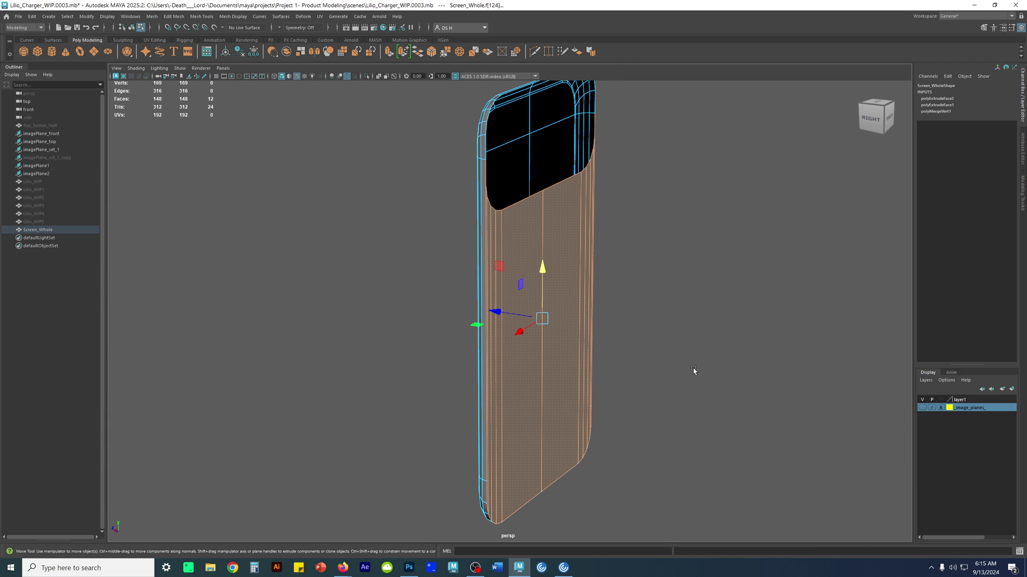
{"action": "key", "text": "Delete"}
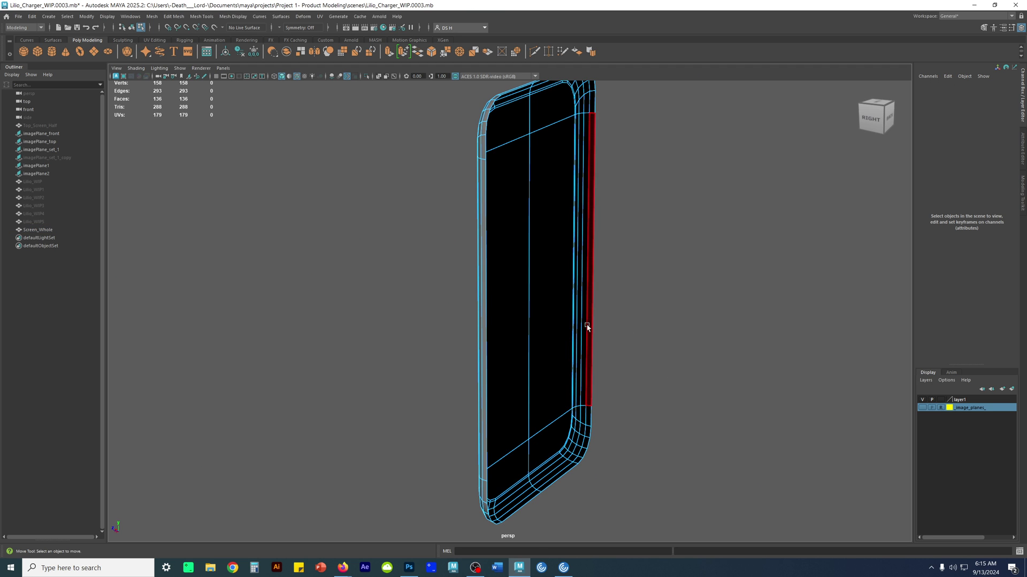
Preview Screen_Whole smoothed to examine its surface and rounded lower corners, and return it to the unsmoothed display
{"action": "left_click_drag", "start_coordinate": [556, 323], "coordinate": [632, 323], "text": "alt"}
{"action": "middle_click_drag", "start_coordinate": [570, 284], "coordinate": [566, 340], "text": "alt"}
{"action": "left_click", "coordinate": [567, 340]}
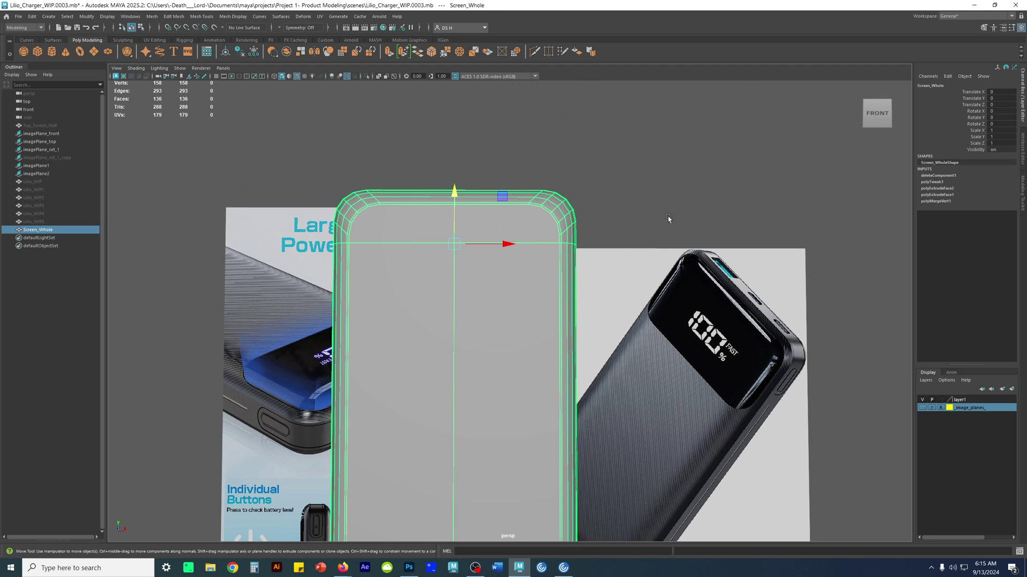
{"action": "left_click_drag", "start_coordinate": [674, 214], "coordinate": [642, 215], "text": "alt"}
{"action": "middle_click_drag", "start_coordinate": [564, 394], "coordinate": [578, 283], "text": "alt"}
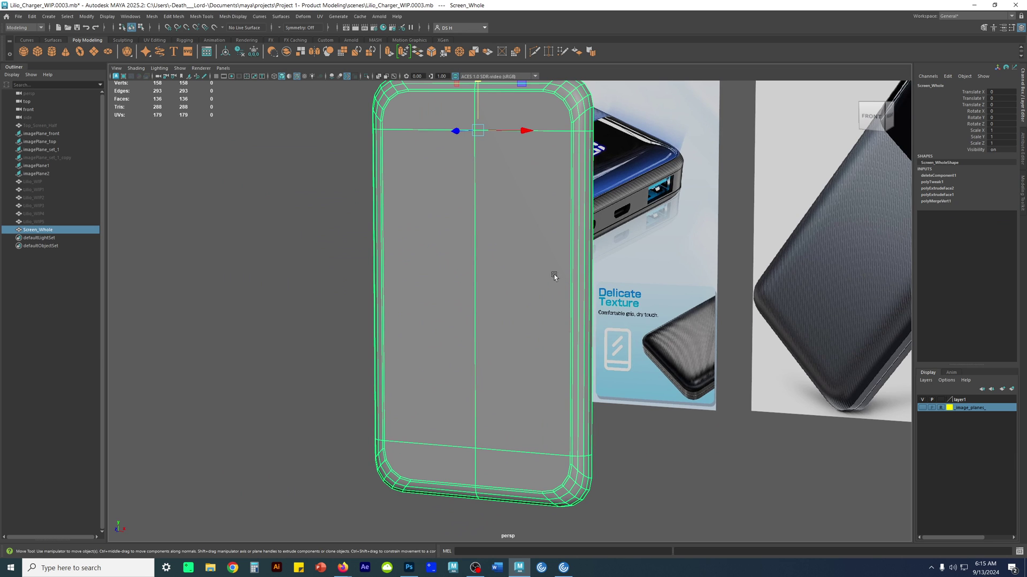
{"action": "left_click_drag", "start_coordinate": [548, 271], "coordinate": [552, 295], "text": "alt"}
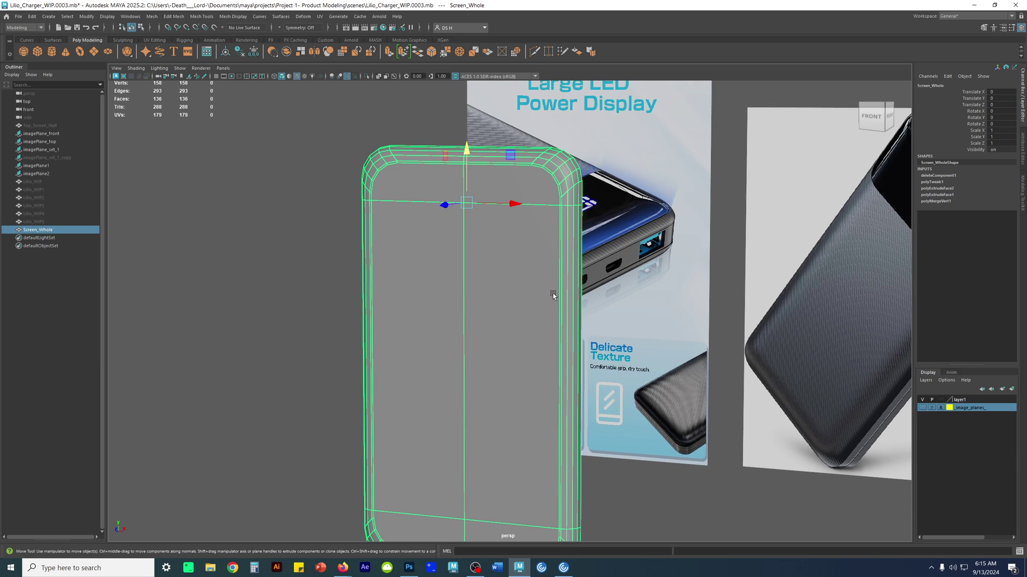
{"action": "key", "text": "3"}
{"action": "left_click", "coordinate": [750, 165]}
{"action": "left_click_drag", "start_coordinate": [580, 235], "coordinate": [663, 249], "text": "alt"}
{"action": "middle_click_drag", "start_coordinate": [663, 249], "coordinate": [635, 121], "text": "alt"}
{"action": "right_click_drag", "start_coordinate": [635, 121], "coordinate": [651, 314], "text": "alt"}
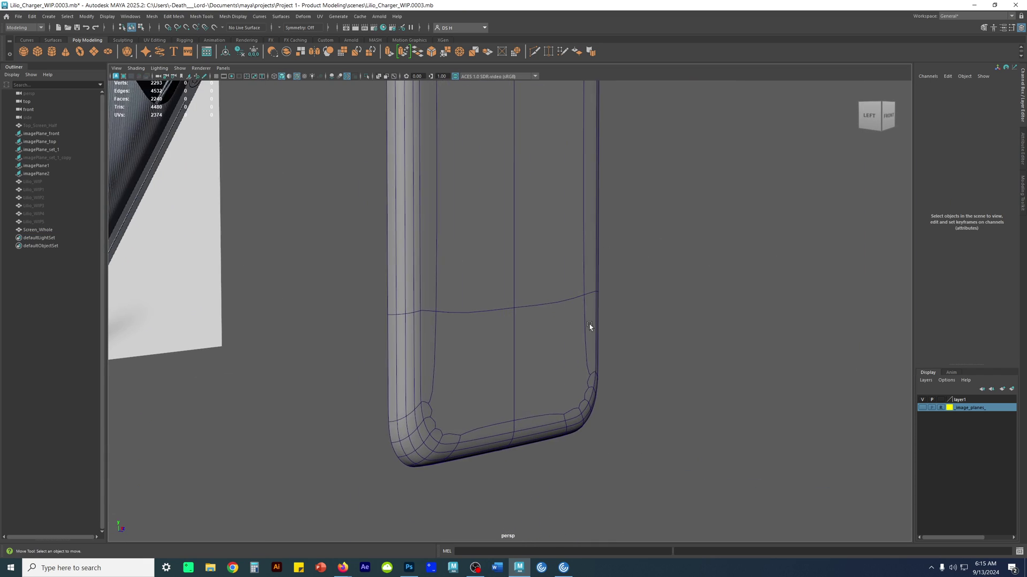
{"action": "left_click", "coordinate": [579, 338]}
{"action": "key", "text": "1"}
Examine the unsmoothed rim and upper corner edges of Screen_Whole up close, and the whole body from the front
{"action": "left_click_drag", "start_coordinate": [579, 339], "coordinate": [530, 336], "text": "alt"}
{"action": "right_click_drag", "start_coordinate": [529, 336], "coordinate": [690, 342], "text": "alt"}
{"action": "middle_click_drag", "start_coordinate": [690, 342], "coordinate": [540, 274], "text": "alt"}
{"action": "right_click_drag", "start_coordinate": [540, 275], "coordinate": [596, 292], "text": "alt"}
{"action": "left_click_drag", "start_coordinate": [595, 292], "coordinate": [701, 327], "text": "alt"}
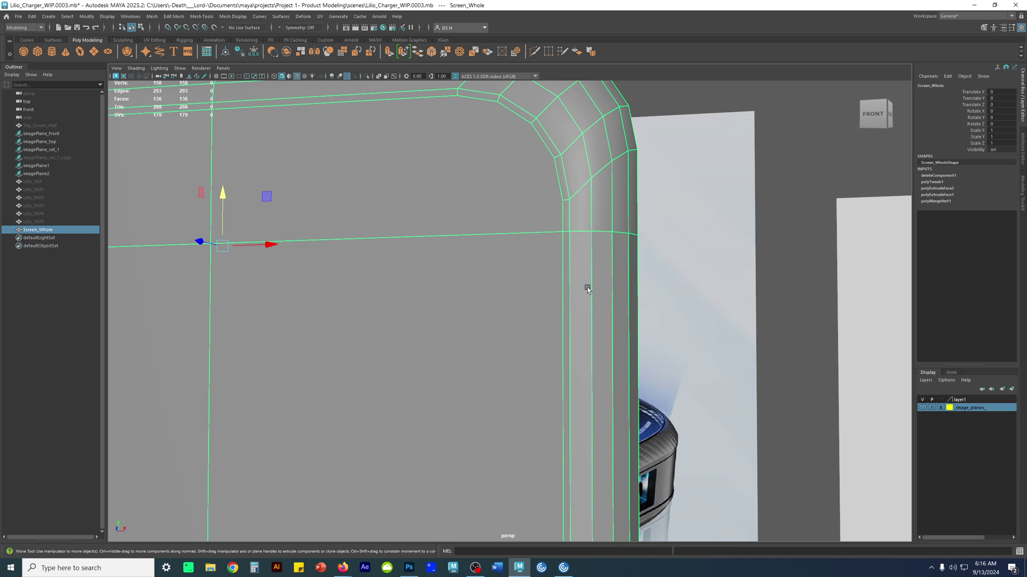
{"action": "right_click_drag", "start_coordinate": [543, 293], "coordinate": [744, 152], "text": "alt"}
{"action": "left_click", "coordinate": [743, 152]}
{"action": "left_click_drag", "start_coordinate": [610, 273], "coordinate": [697, 281], "text": "alt"}
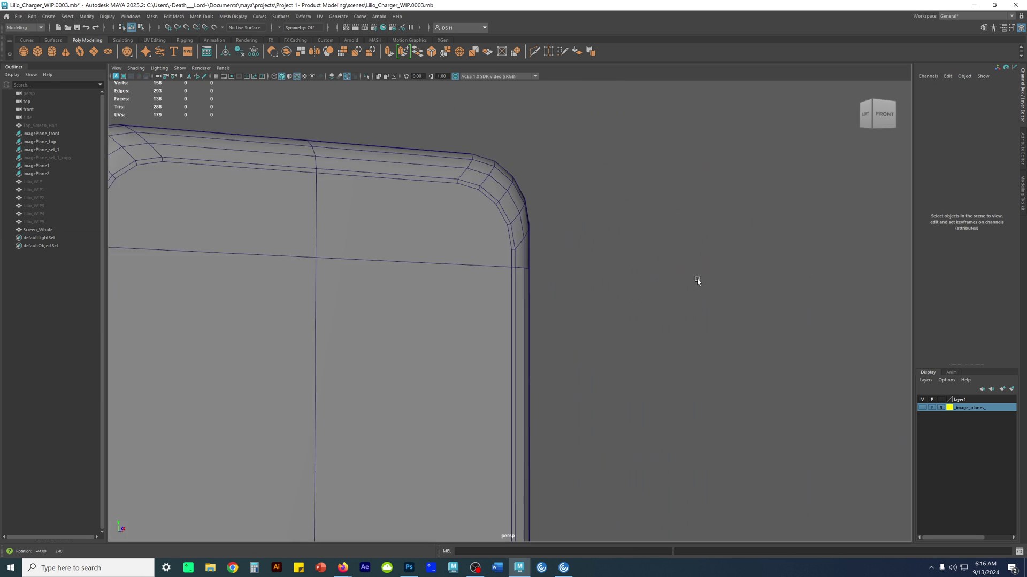
{"action": "right_click_drag", "start_coordinate": [697, 281], "coordinate": [464, 242], "text": "alt"}
{"action": "middle_click_drag", "start_coordinate": [464, 241], "coordinate": [601, 151], "text": "alt"}
{"action": "left_click_drag", "start_coordinate": [603, 152], "coordinate": [700, 225], "text": "alt"}
{"action": "right_click_drag", "start_coordinate": [700, 225], "coordinate": [546, 239], "text": "alt"}
{"action": "left_click_drag", "start_coordinate": [544, 237], "coordinate": [495, 231], "text": "alt"}
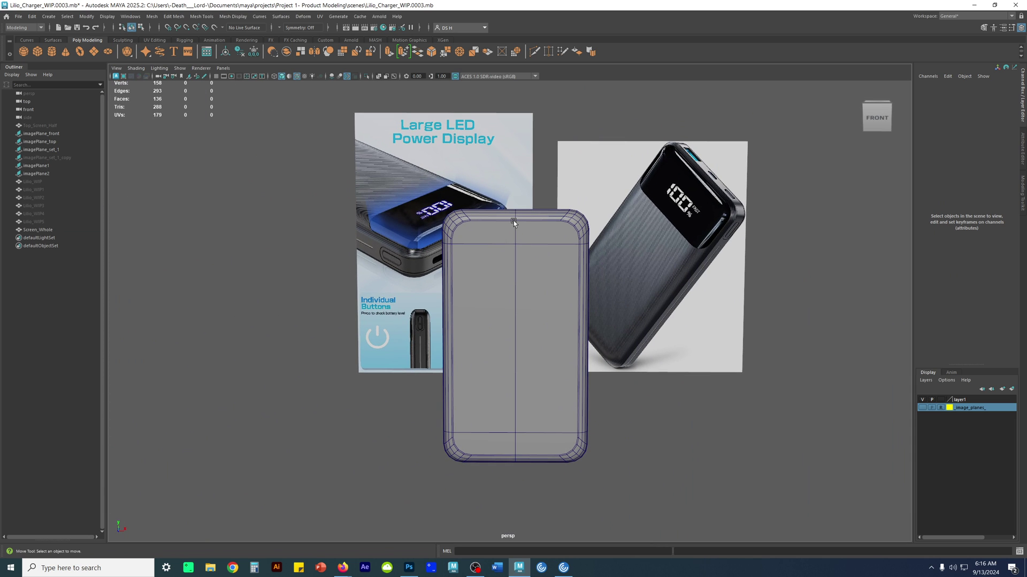